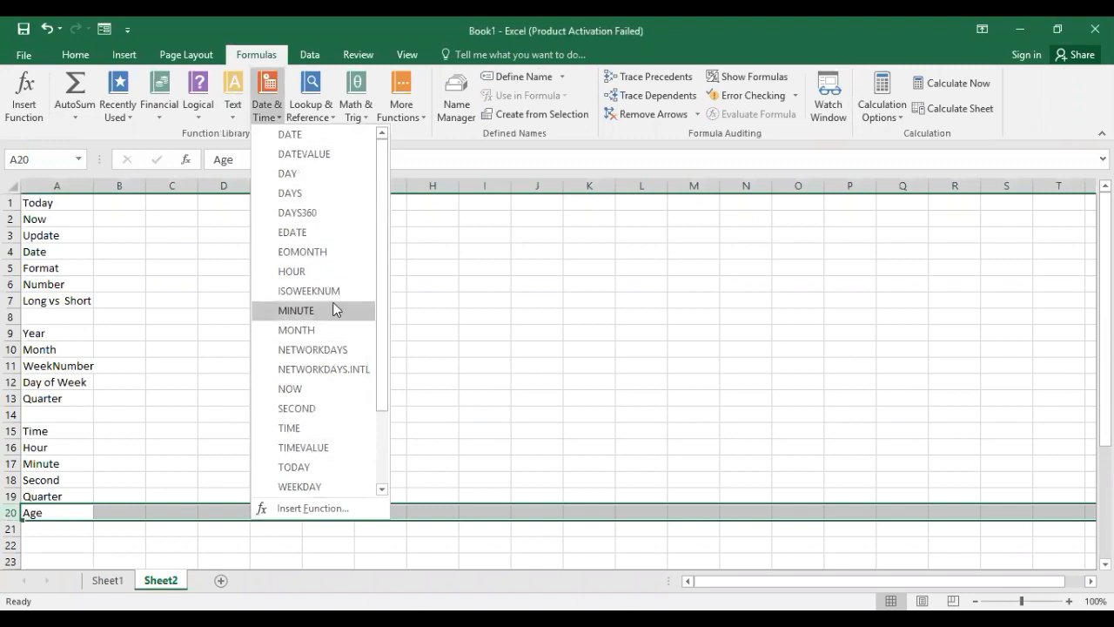
scroll(338, 306, "down", 2)
scroll(338, 304, "up", 2)
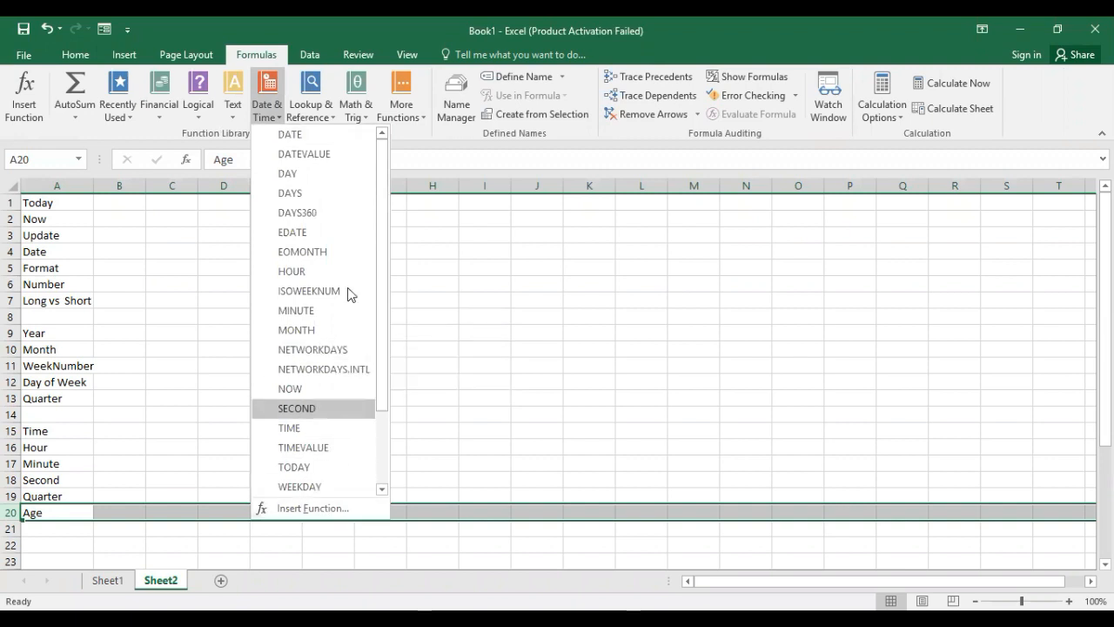
scroll(339, 219, "down", 2)
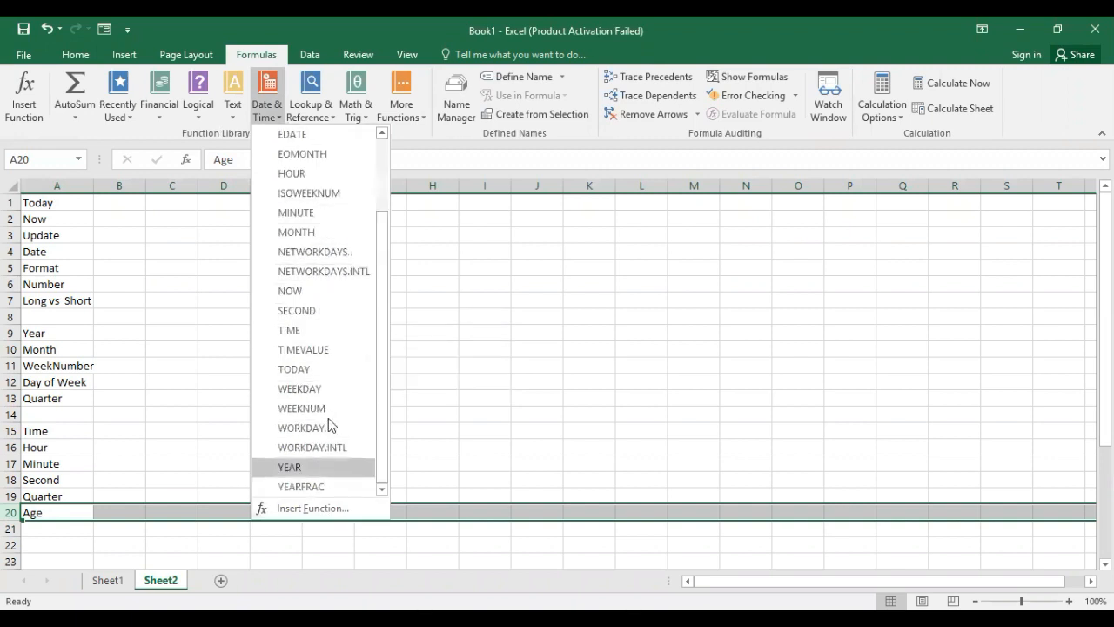
scroll(339, 258, "up", 2)
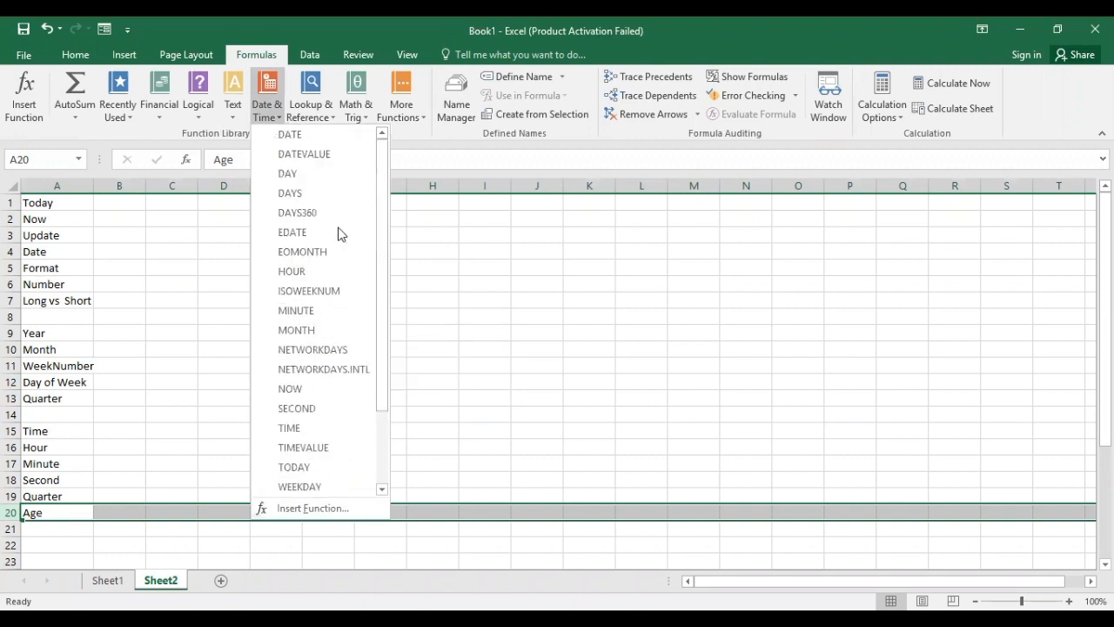
left_click(258, 121)
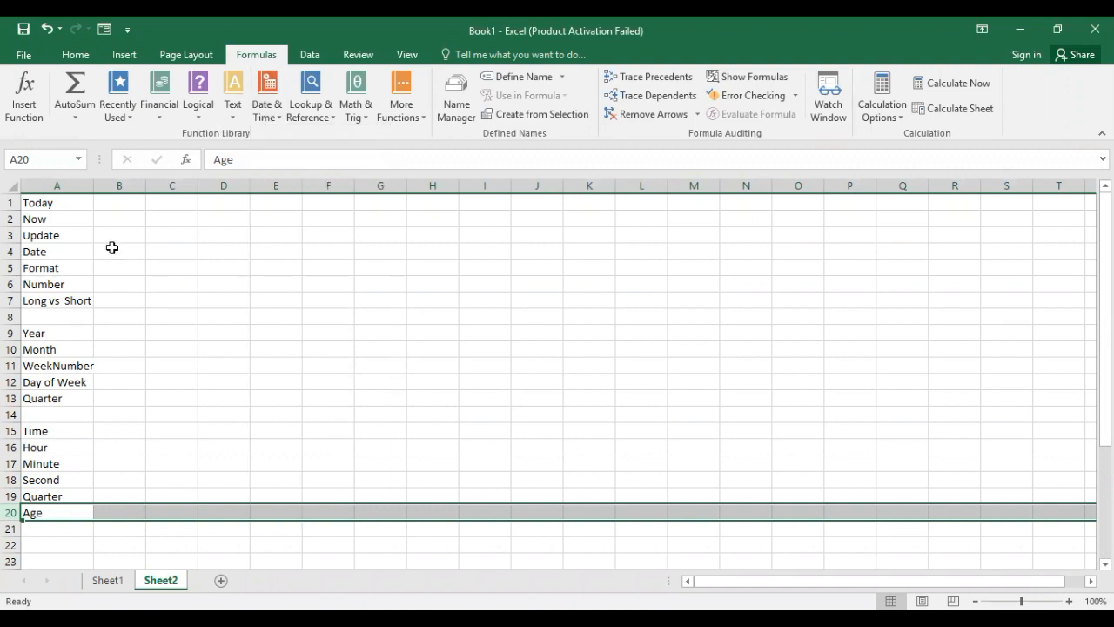
Enter the formula =TODAY() in cell B1, beside the Today label.
left_click(120, 202)
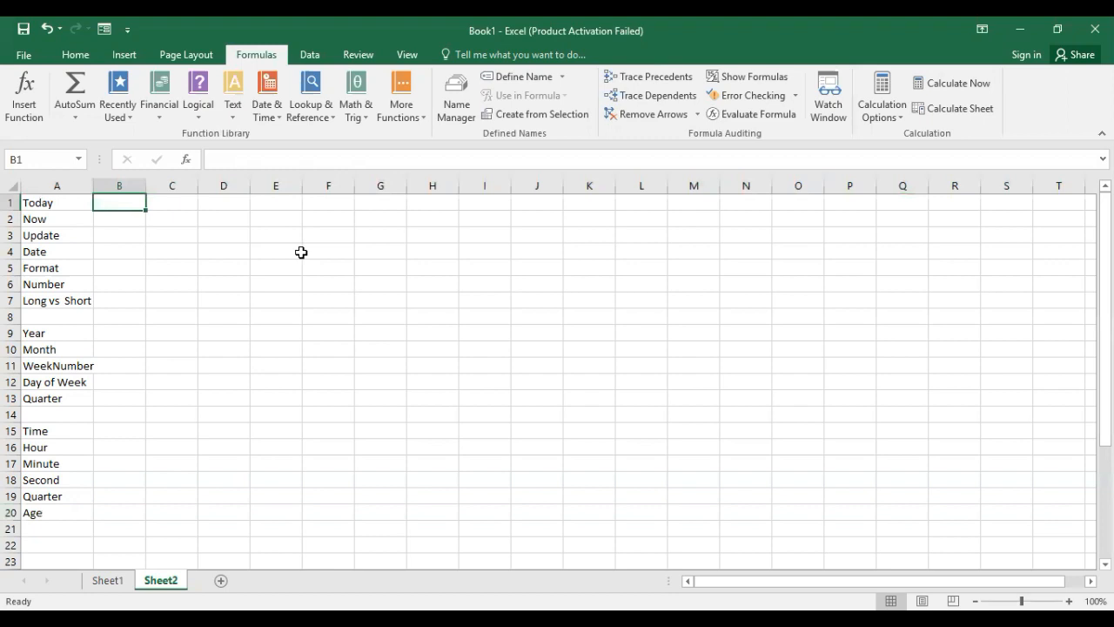
type("=")
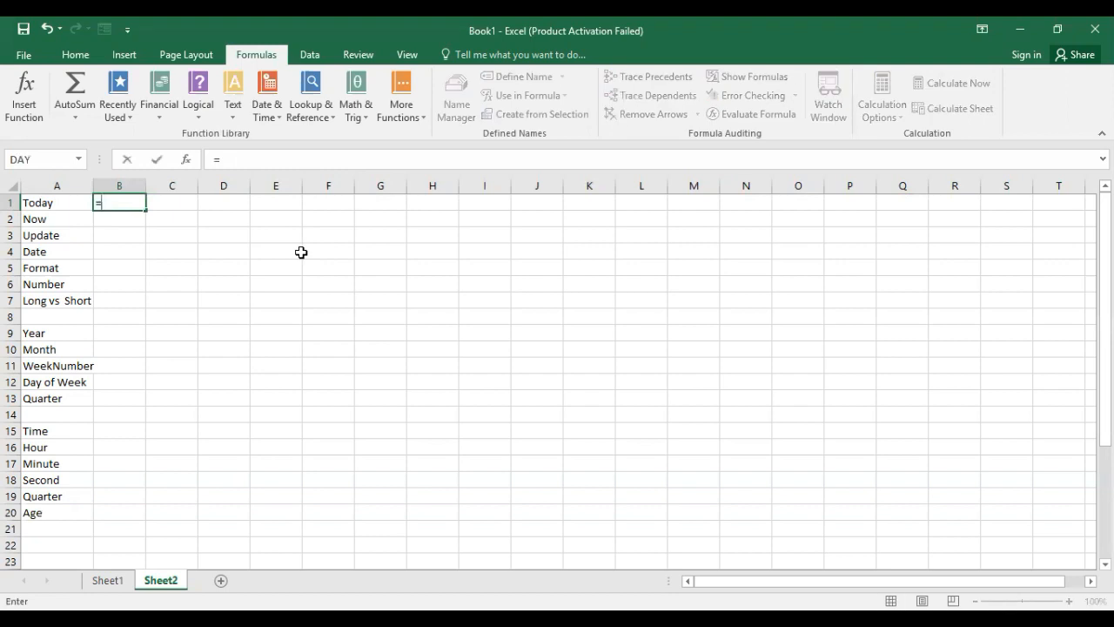
type("tod")
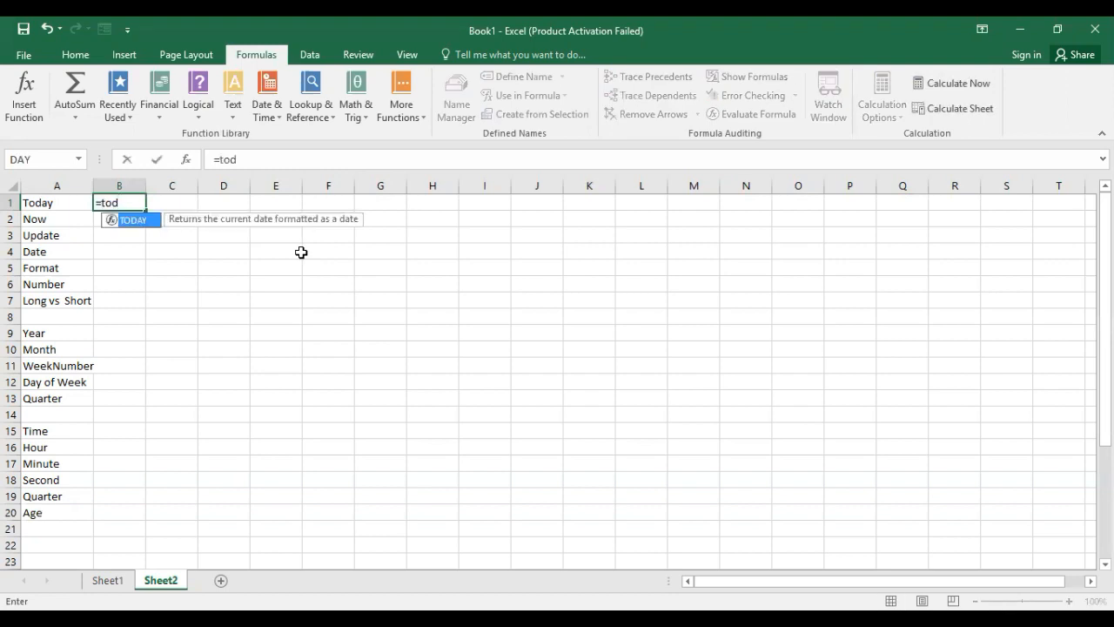
key("Tab")
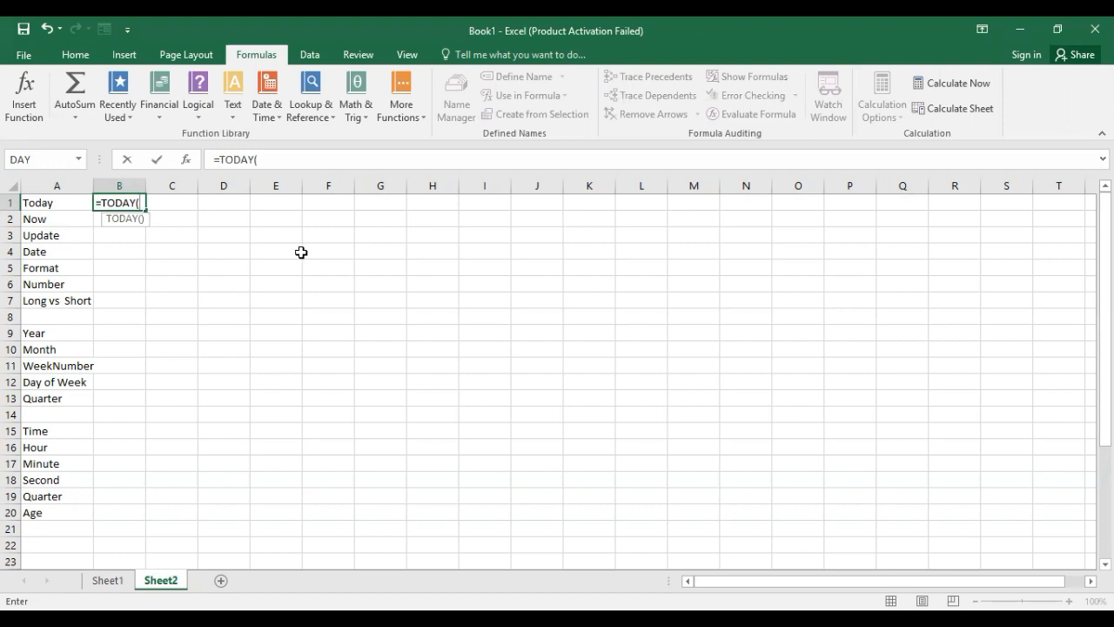
type(")")
key("Return")
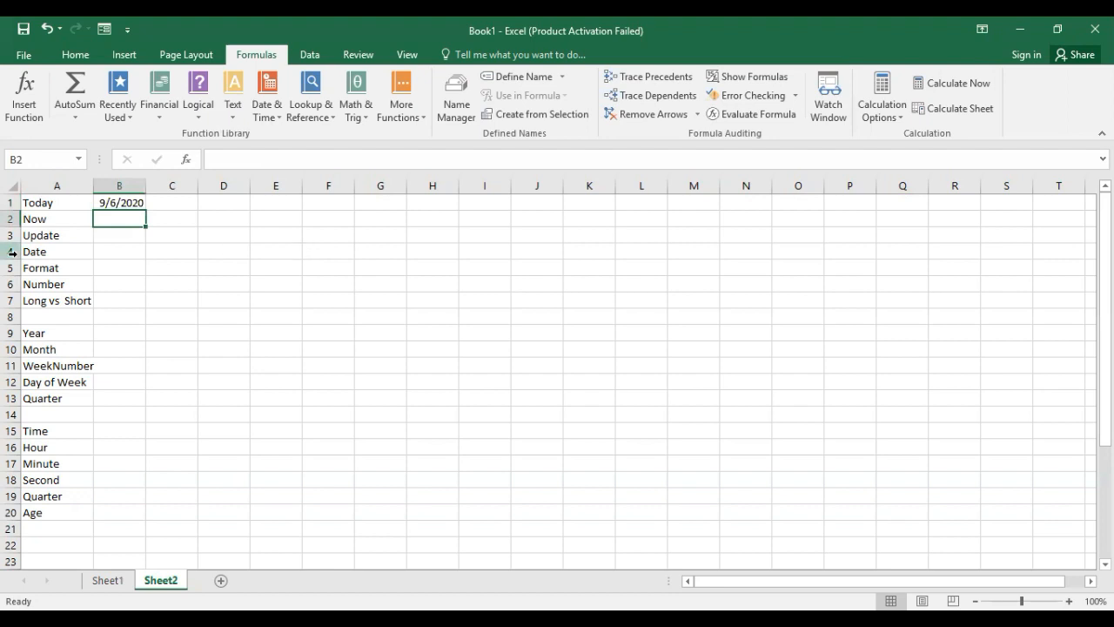
Enter the formula =NOW() in cell B2, beside the Now label.
left_click(122, 202)
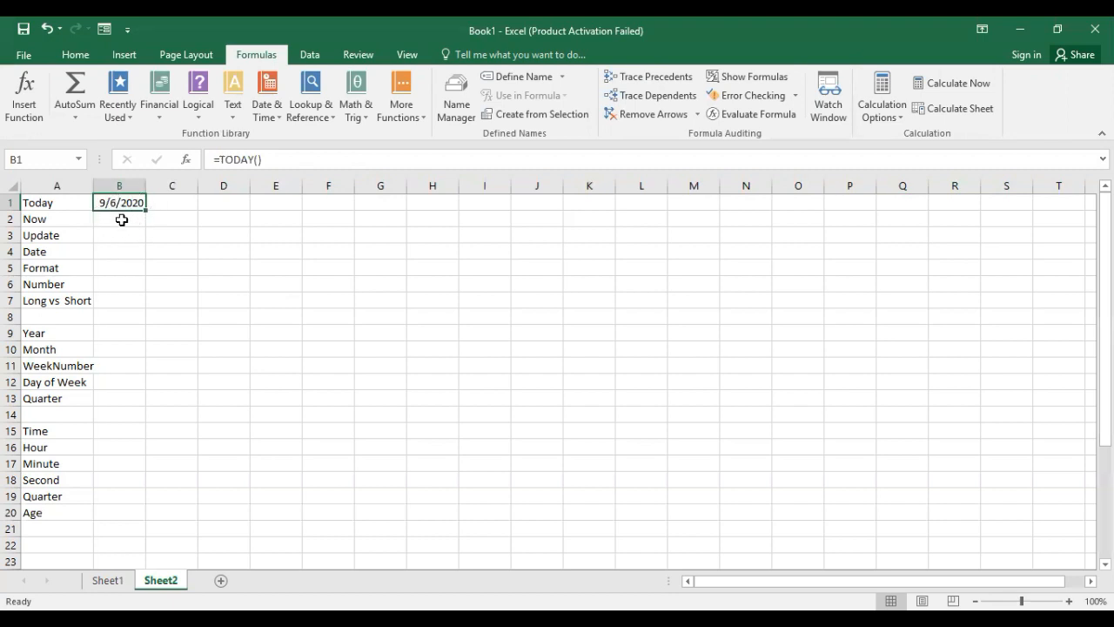
left_click(122, 221)
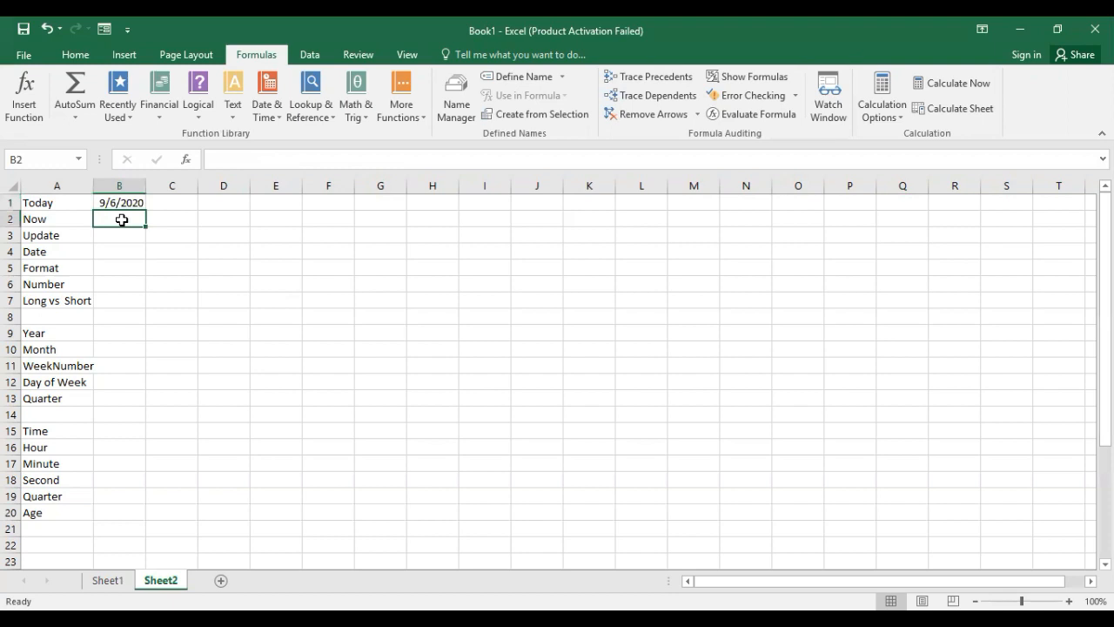
type("=")
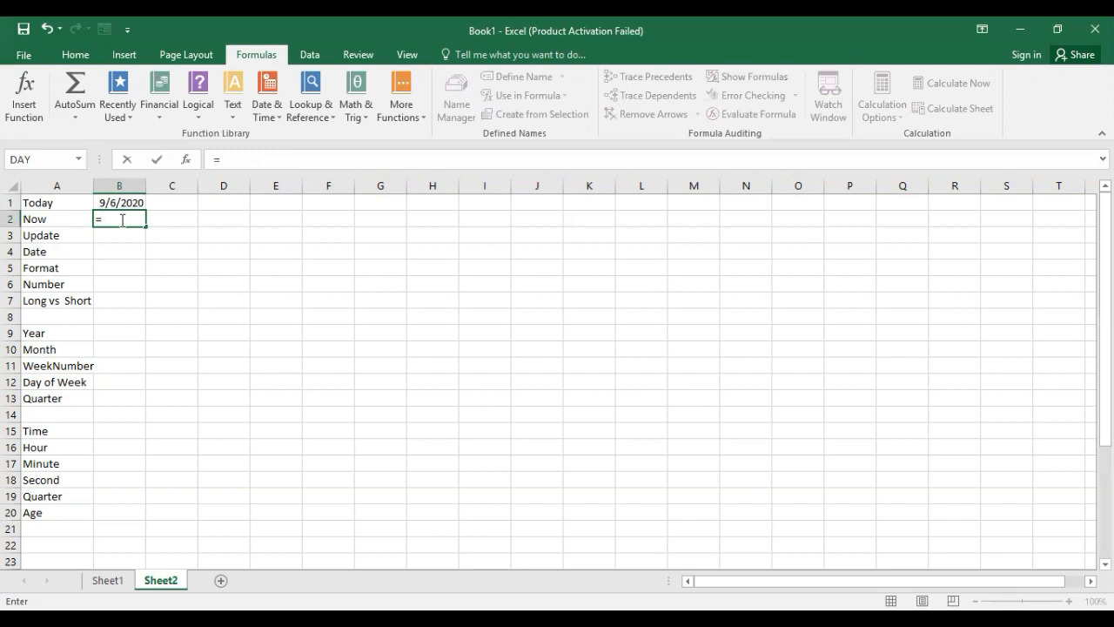
type("now")
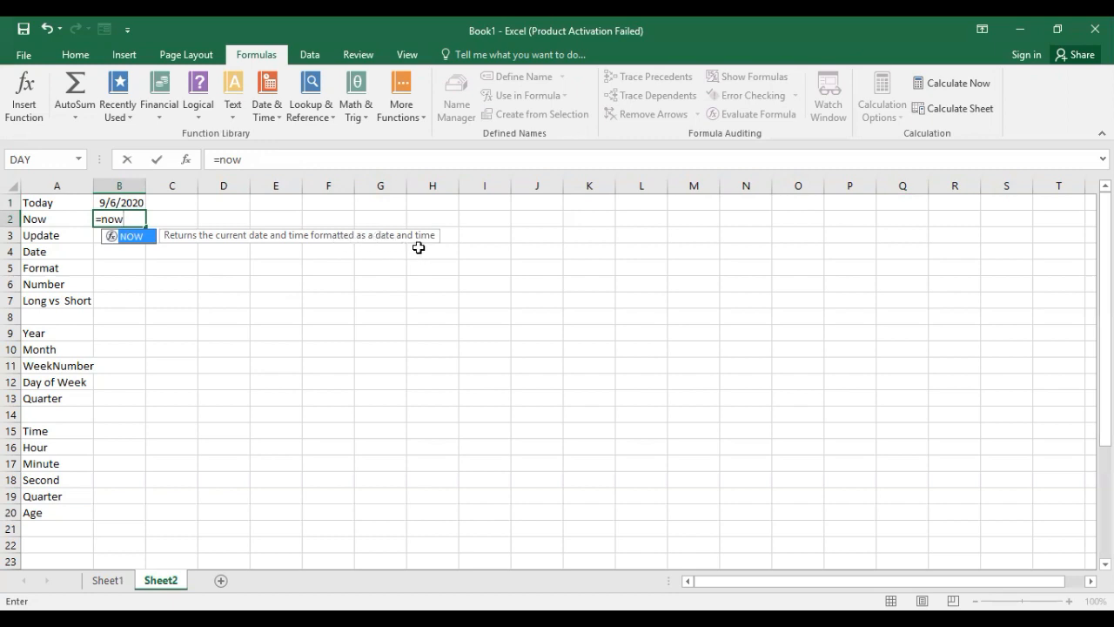
key("Tab")
type(")")
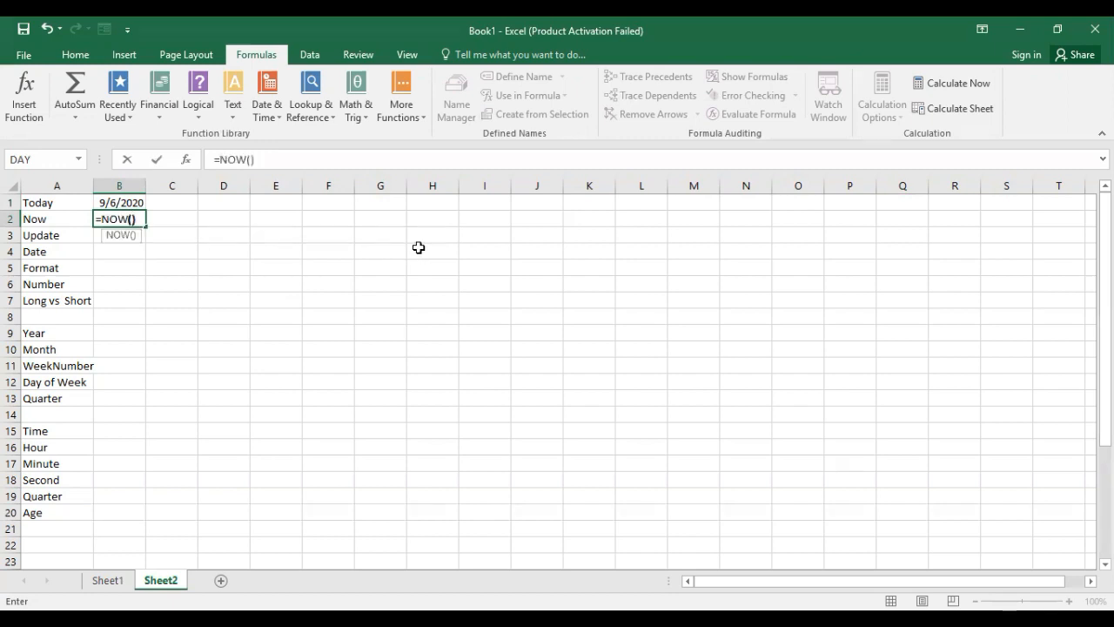
key("Return")
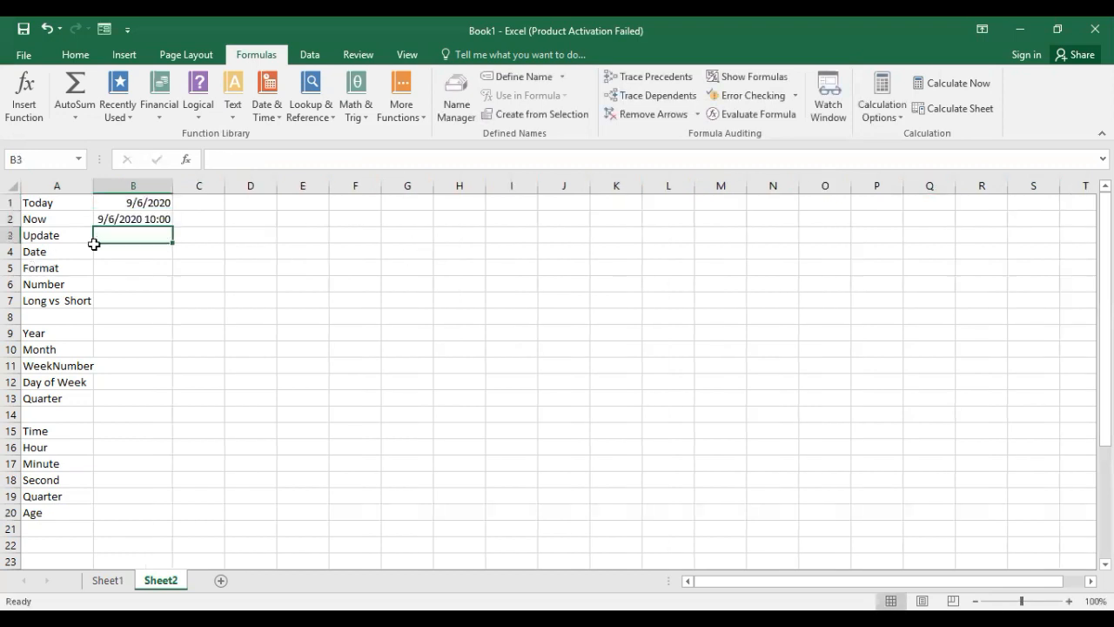
Enter the value 1 in cell B3, beside the Update label, to make the sheet recalculate.
left_click(157, 221)
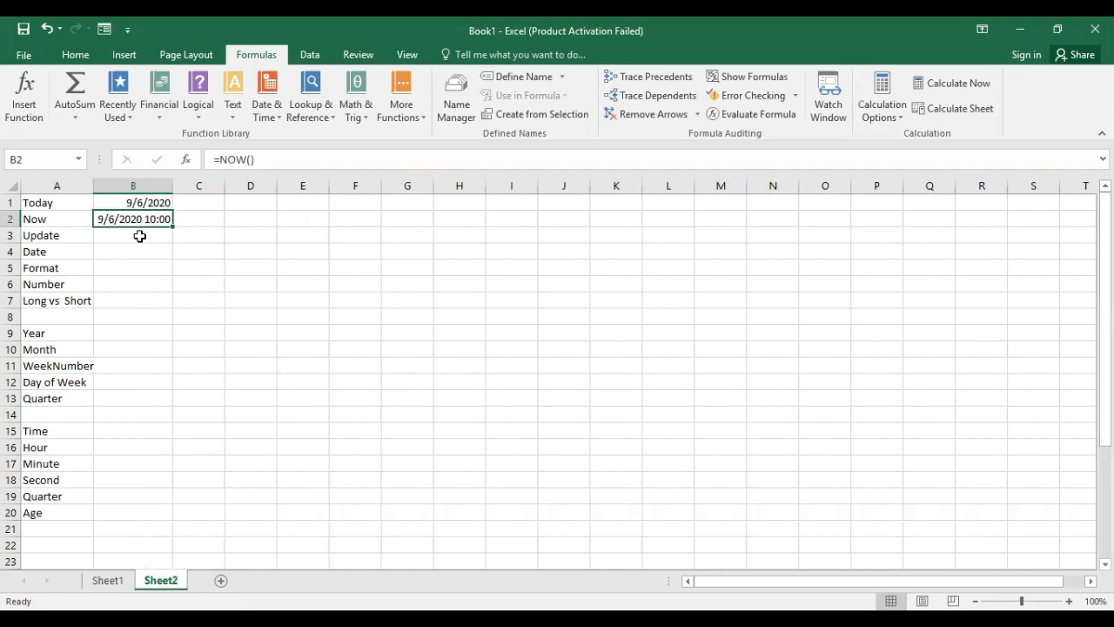
left_click(139, 236)
left_click(150, 219)
left_click(146, 232)
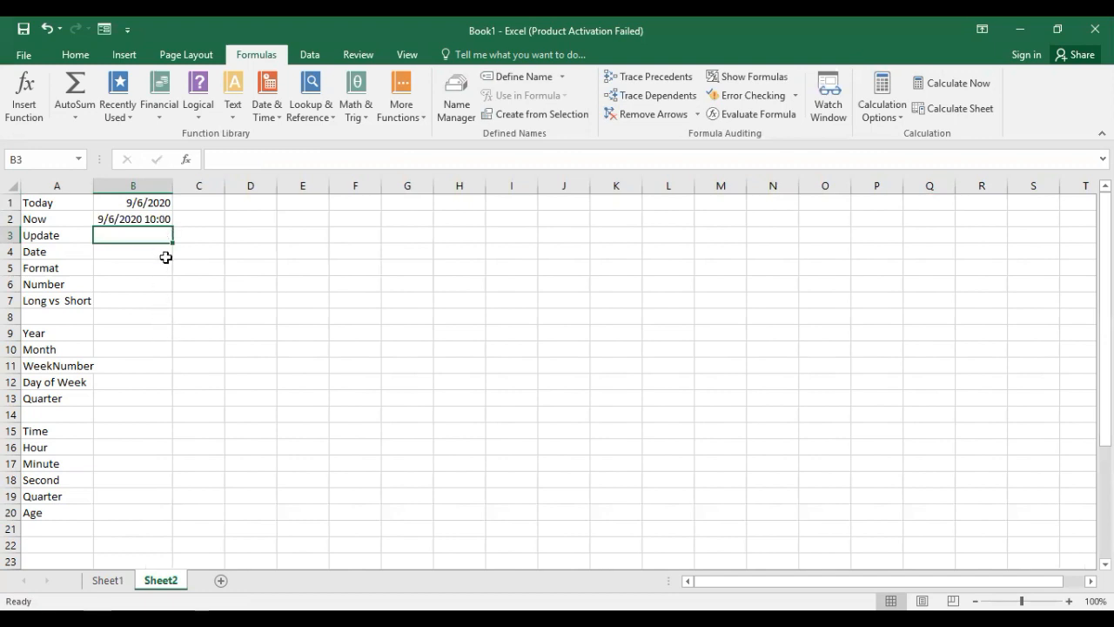
type("1")
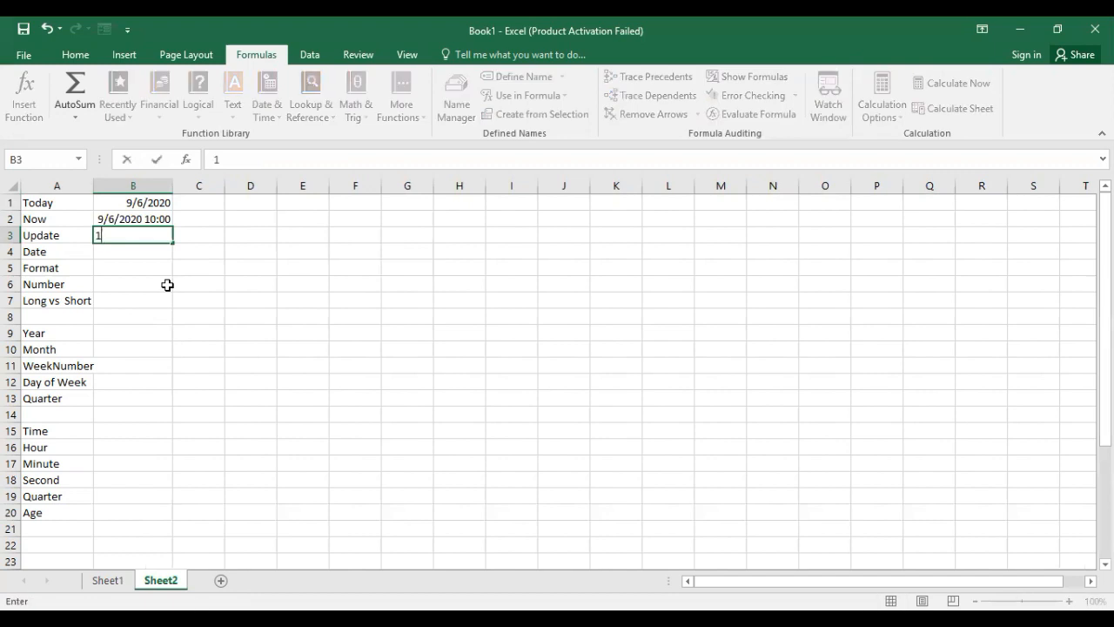
key("Return")
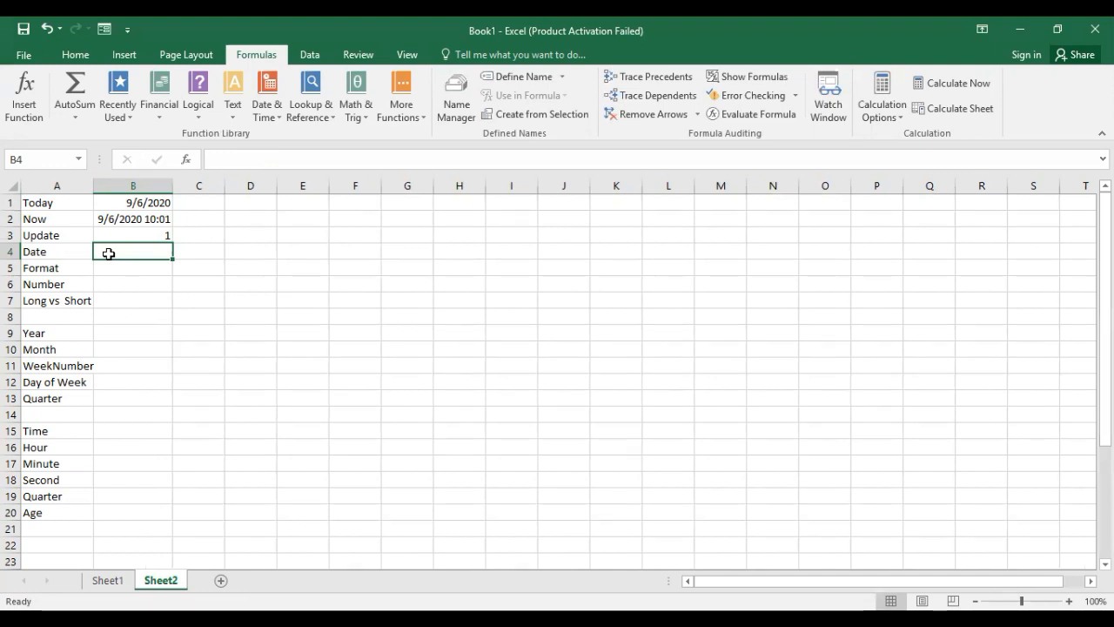
Enter the formula =DATE(1999,12,30) in cell B4, beside the Date label.
type("=")
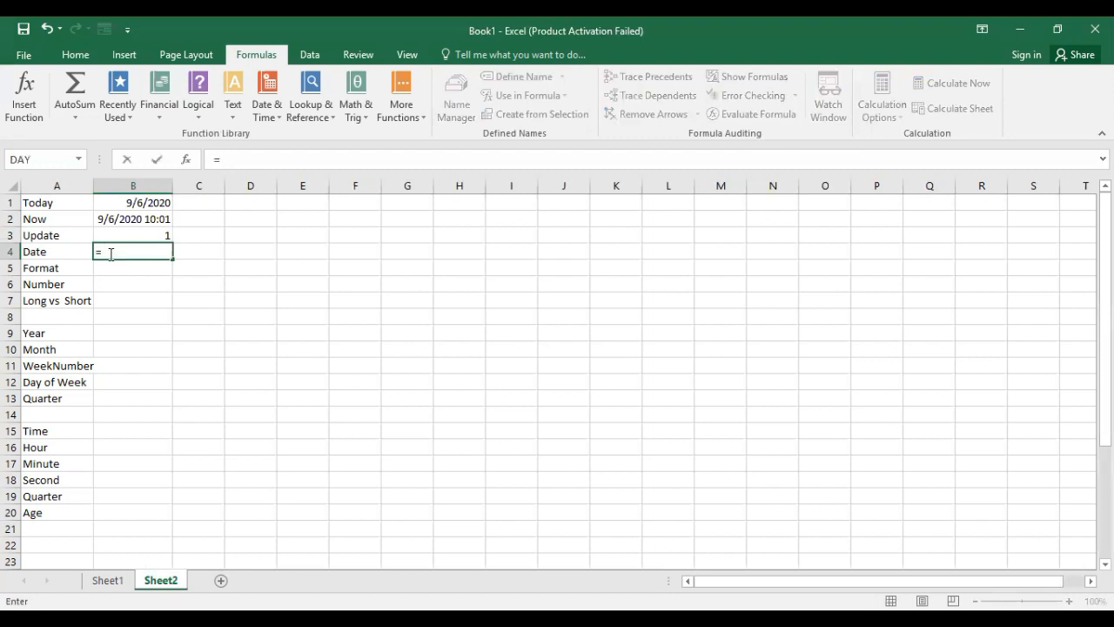
type("dat")
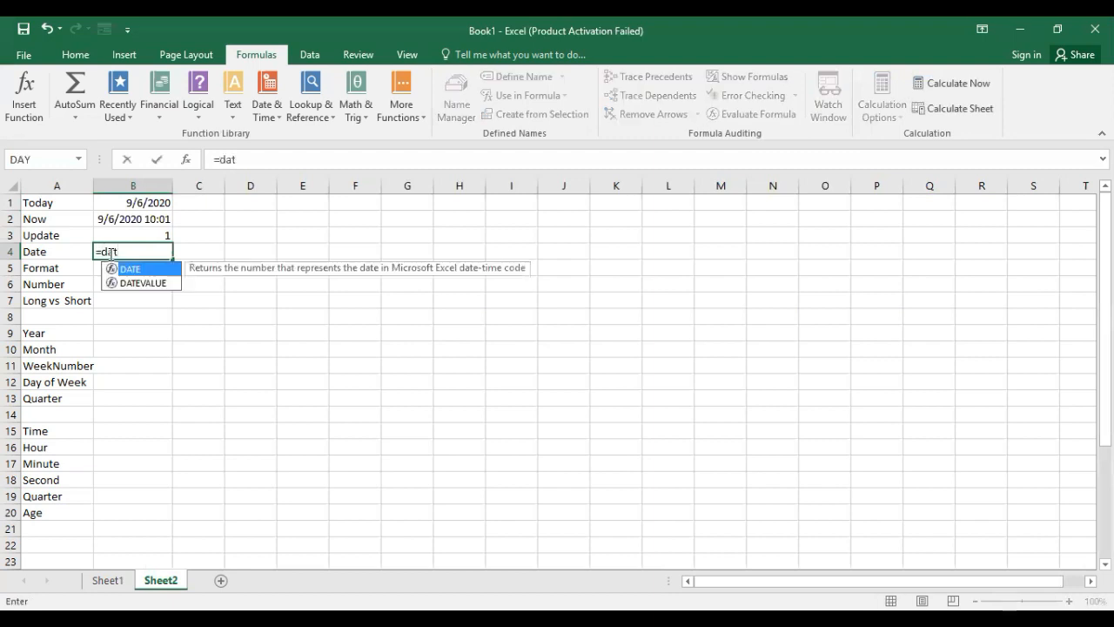
key("Tab")
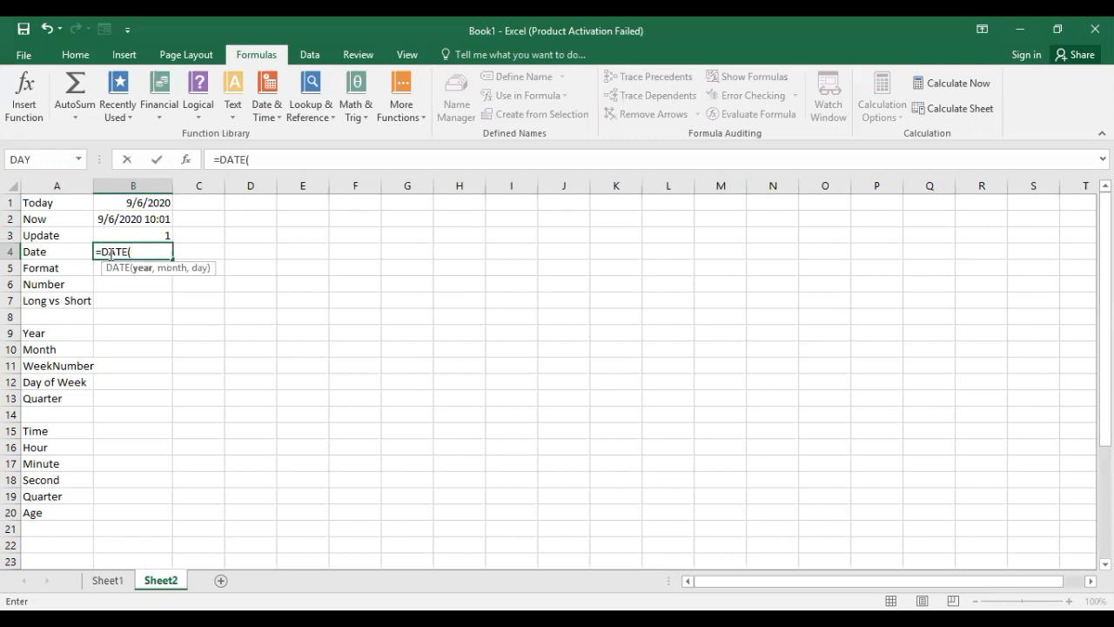
type("1999,")
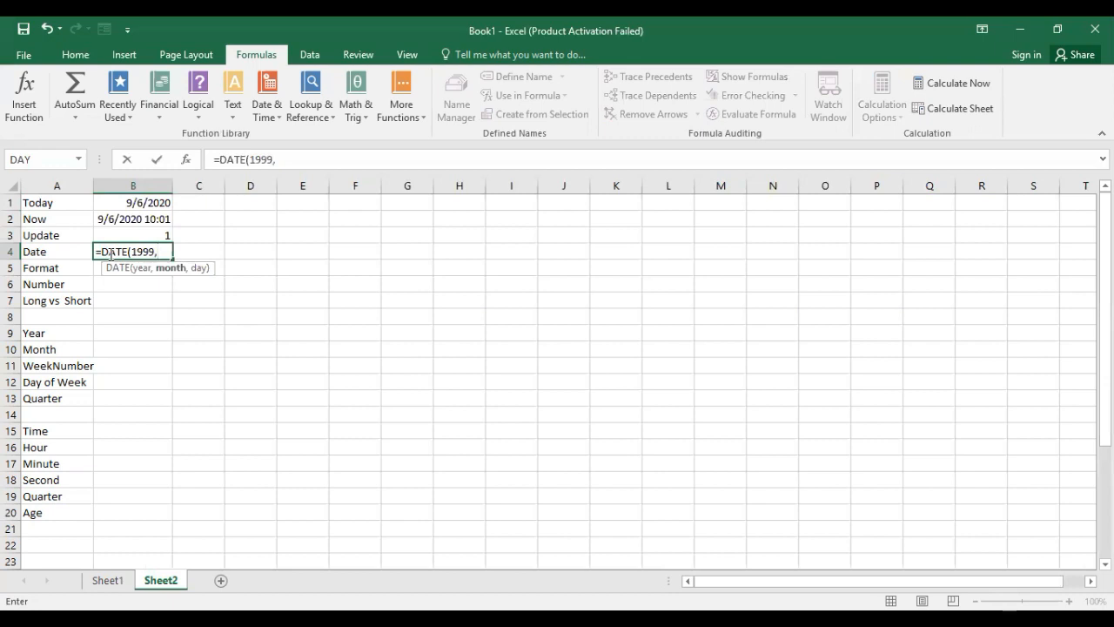
type("12,3")
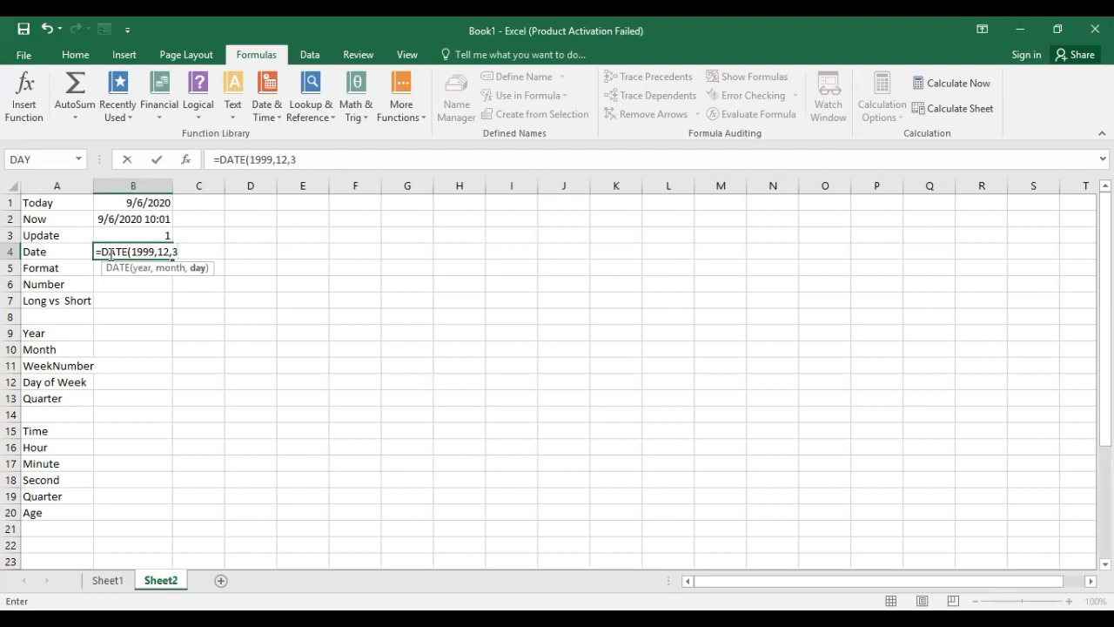
type("0)")
key("Return")
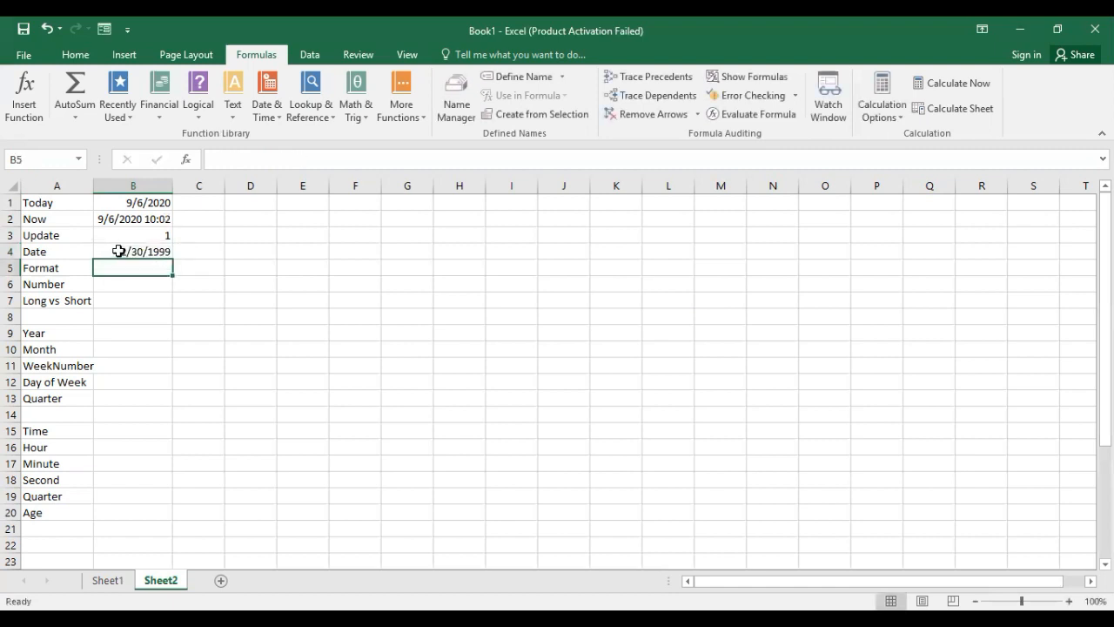
Copy the date in B4 and paste only its formula into B5 with Paste Special.
left_click(118, 251)
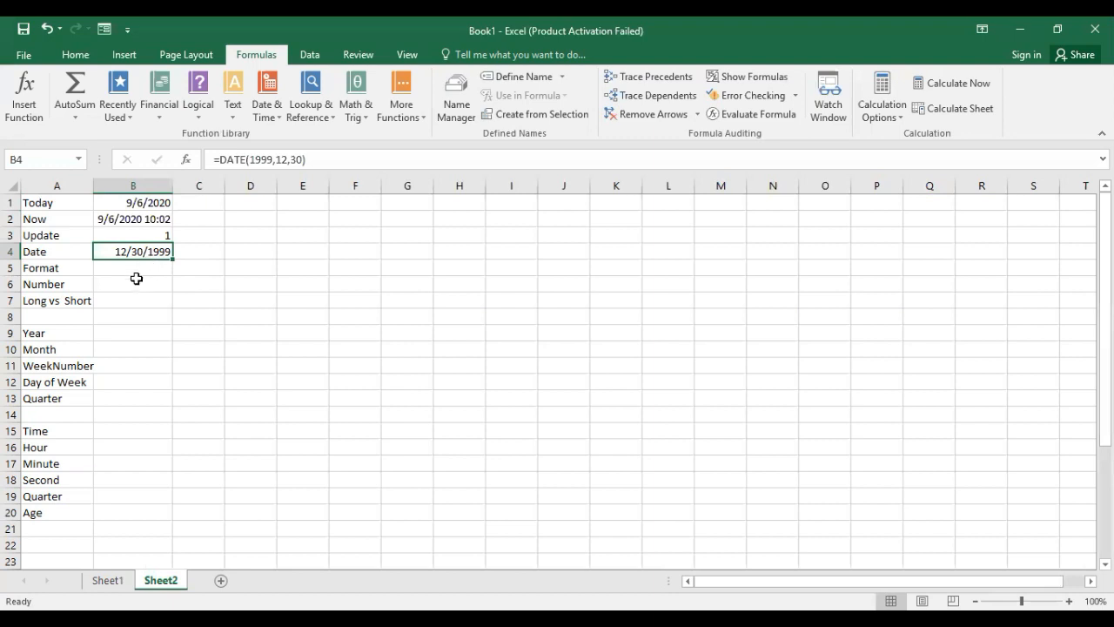
left_click(137, 272)
left_click(139, 252)
key("ctrl+c")
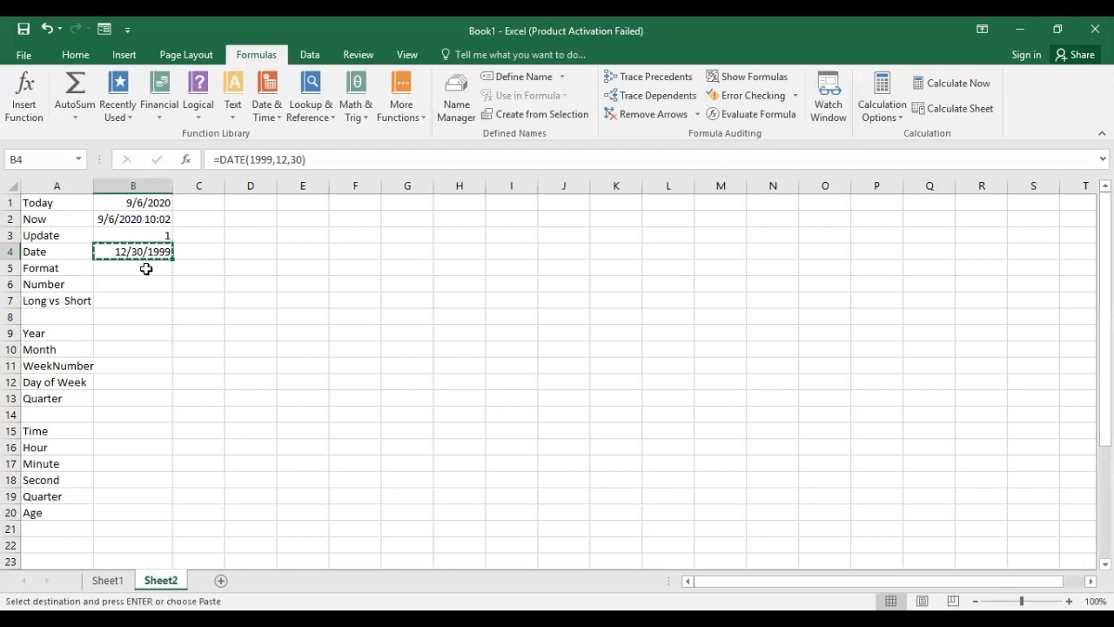
left_click(147, 269)
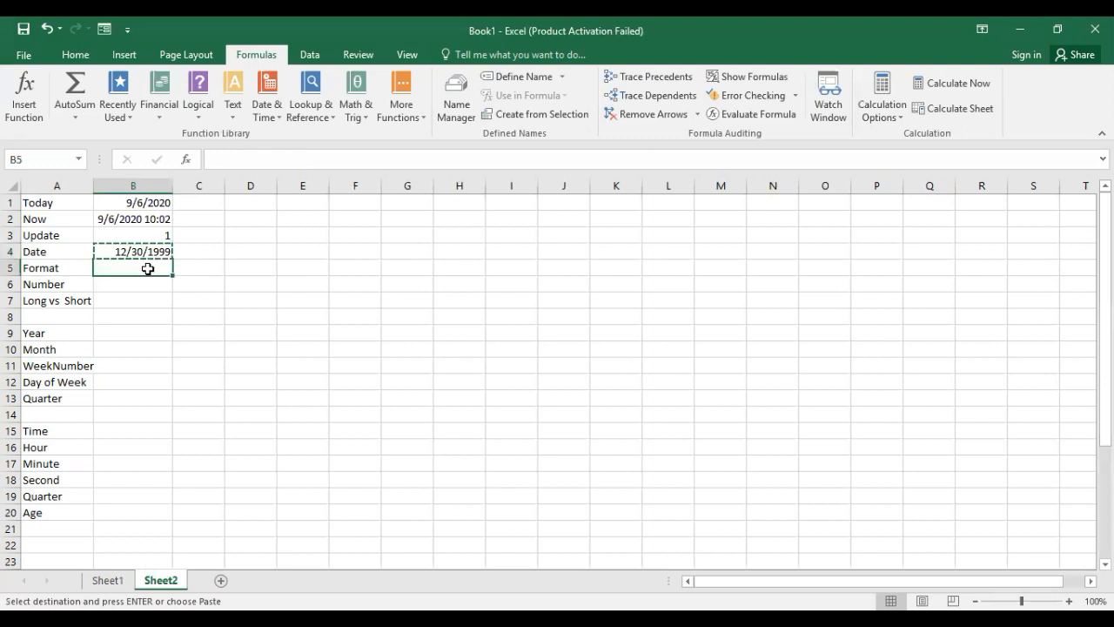
key("ctrl+alt+v")
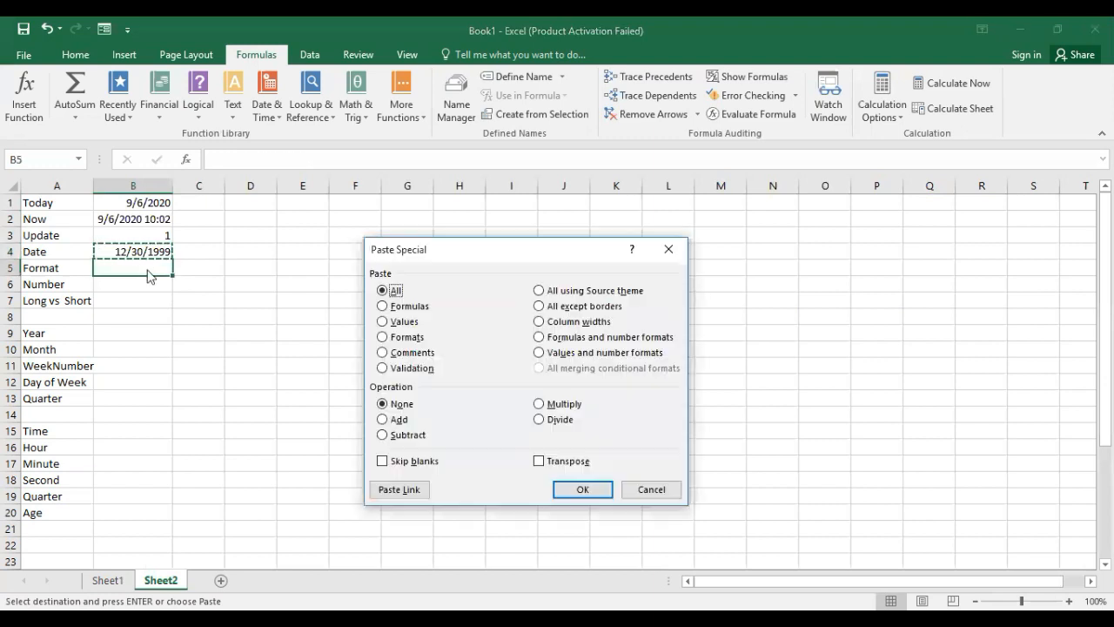
left_click(402, 305)
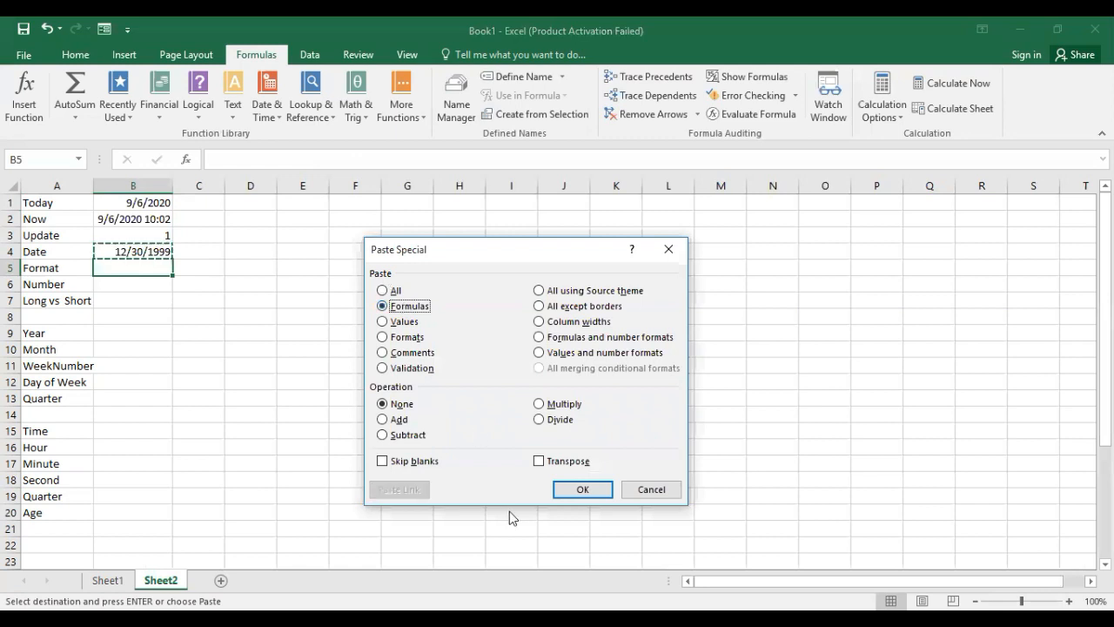
left_click(582, 489)
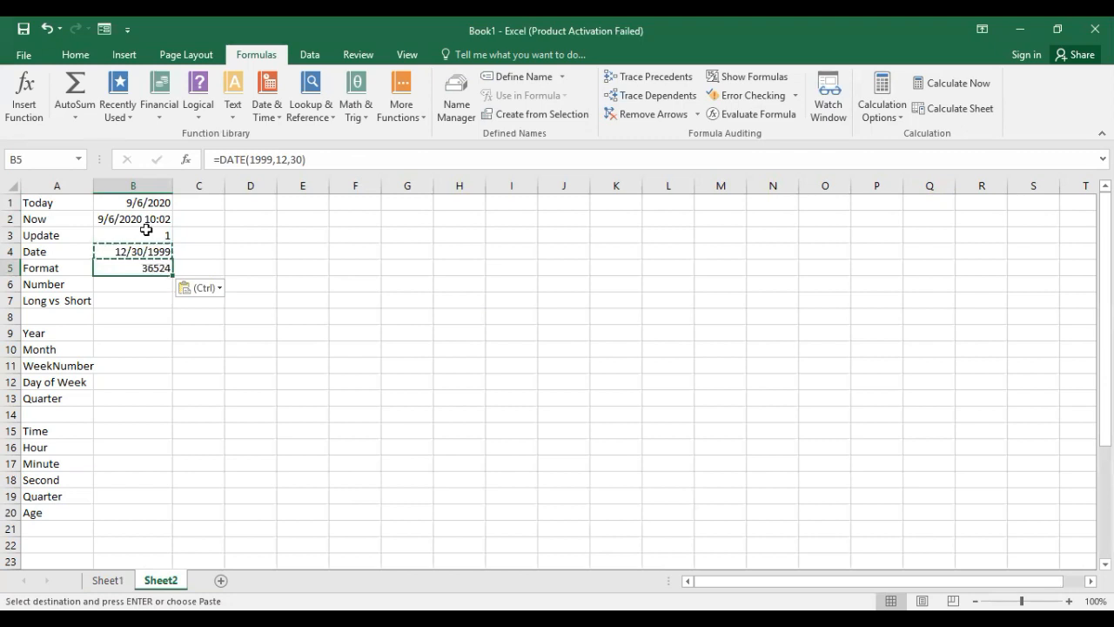
Apply the Short Date number format to cell B5, beside the Format label.
left_click(69, 55)
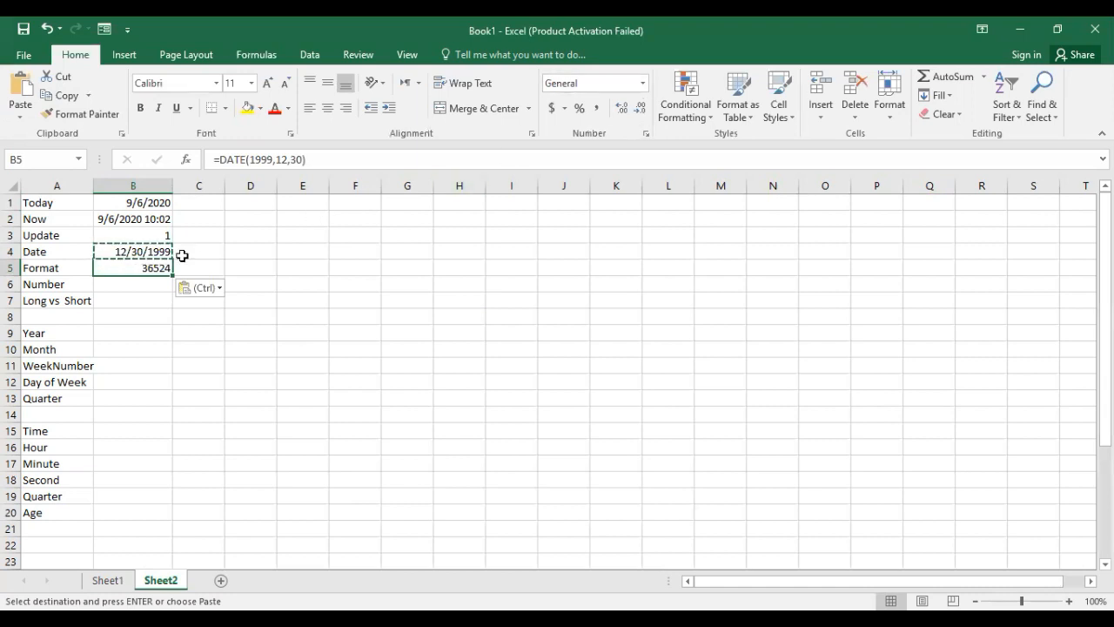
left_click(642, 83)
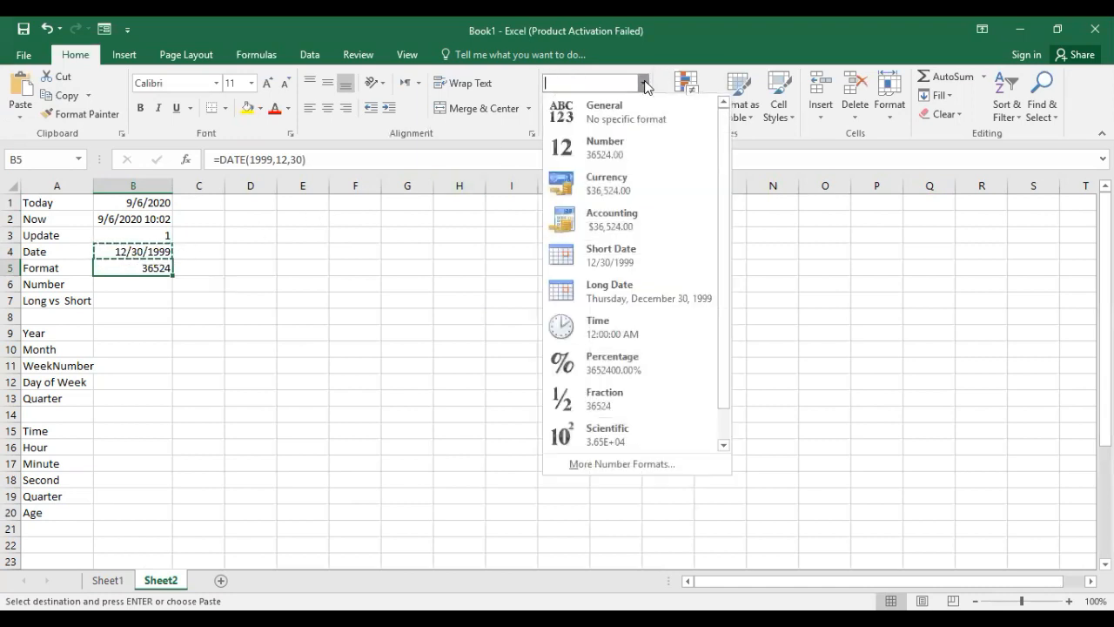
left_click(620, 255)
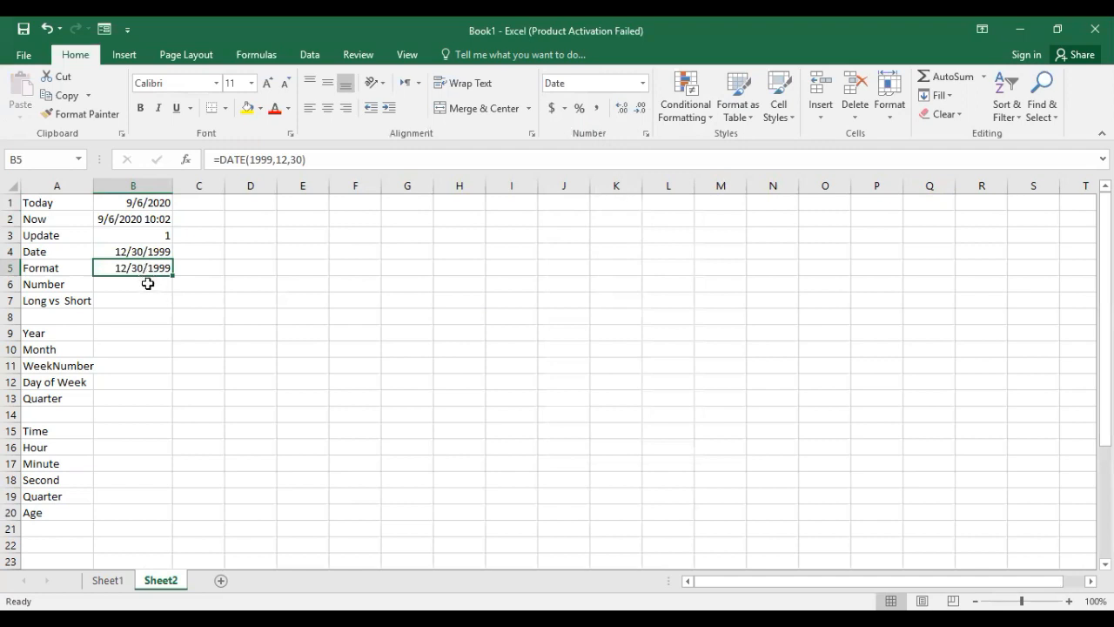
left_click(148, 284)
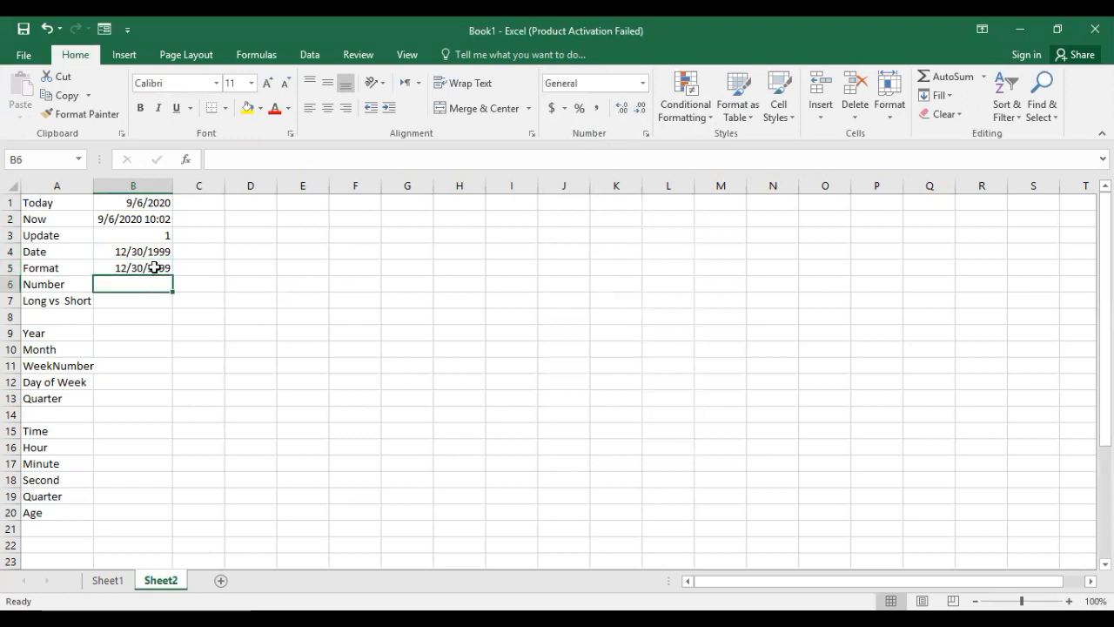
Copy the date in B5 and paste only its formula into B6, beside the Number label, with Paste Special.
left_click(154, 268)
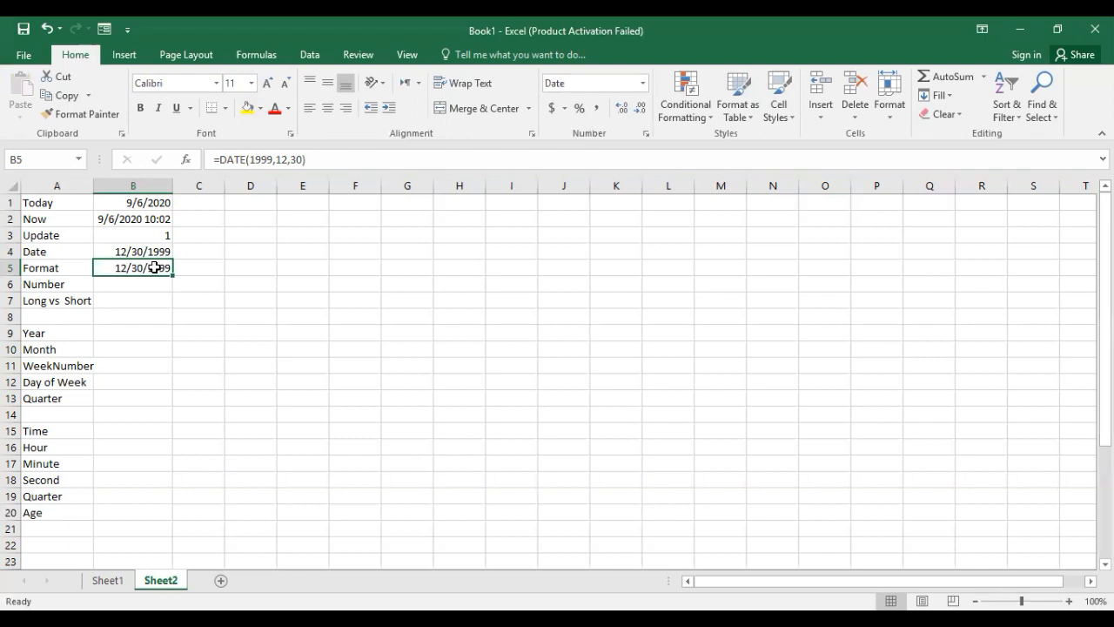
key("ctrl+c")
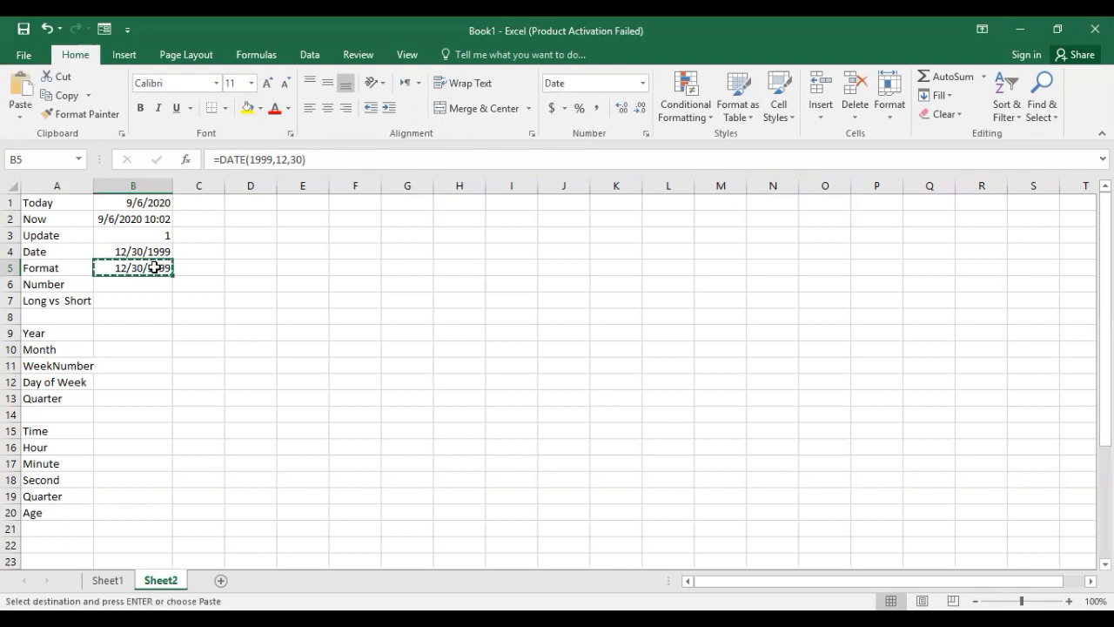
left_click(154, 282)
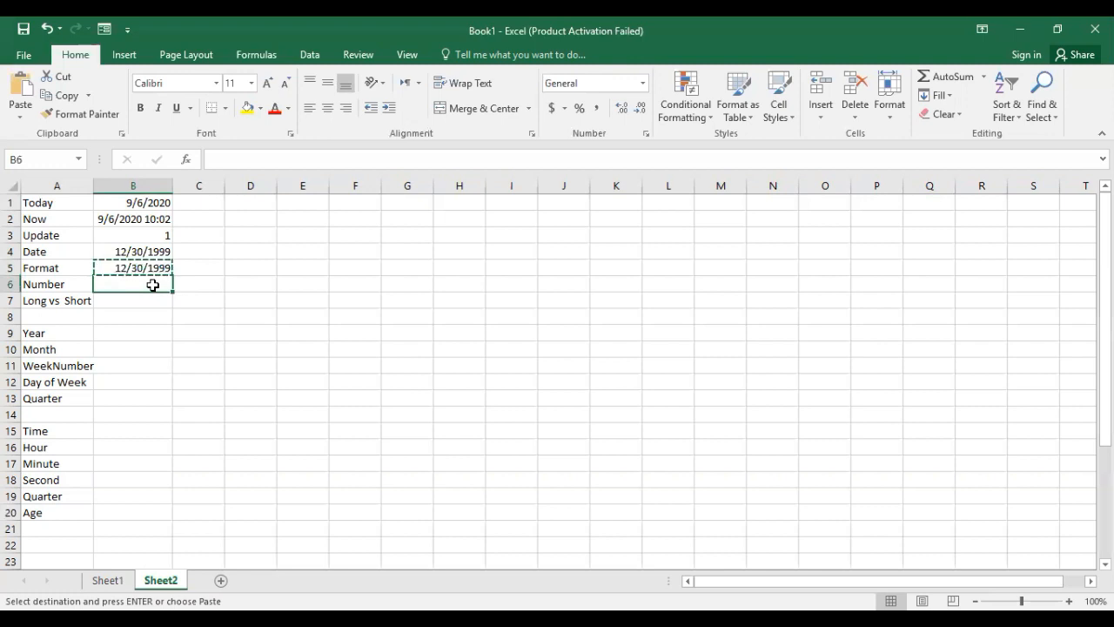
key("ctrl+alt+v")
left_click(407, 306)
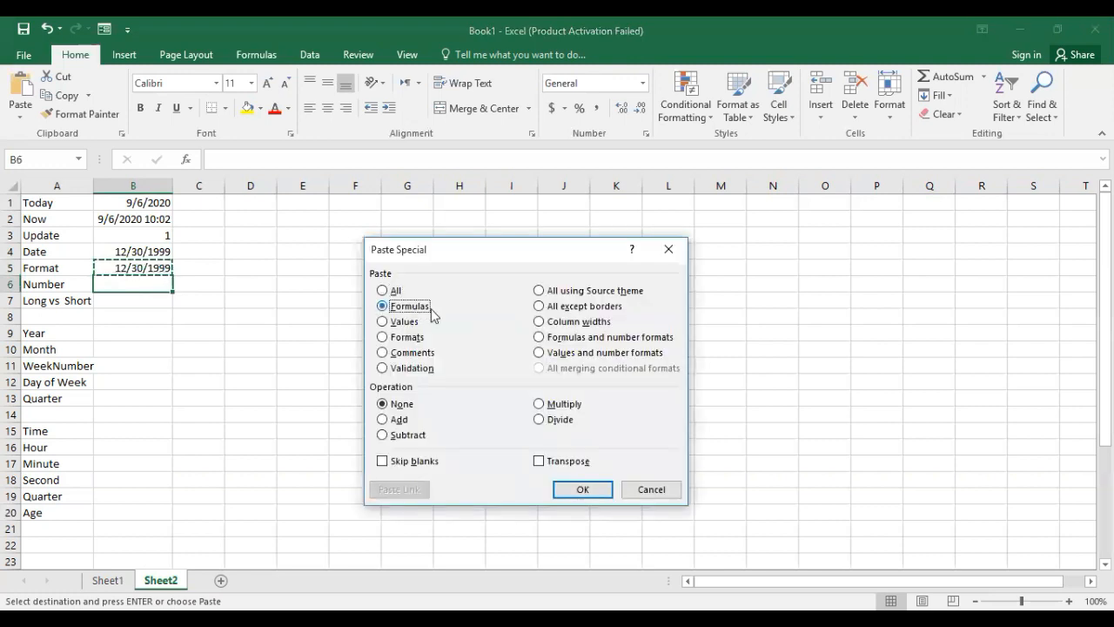
left_click(570, 491)
left_click(301, 298)
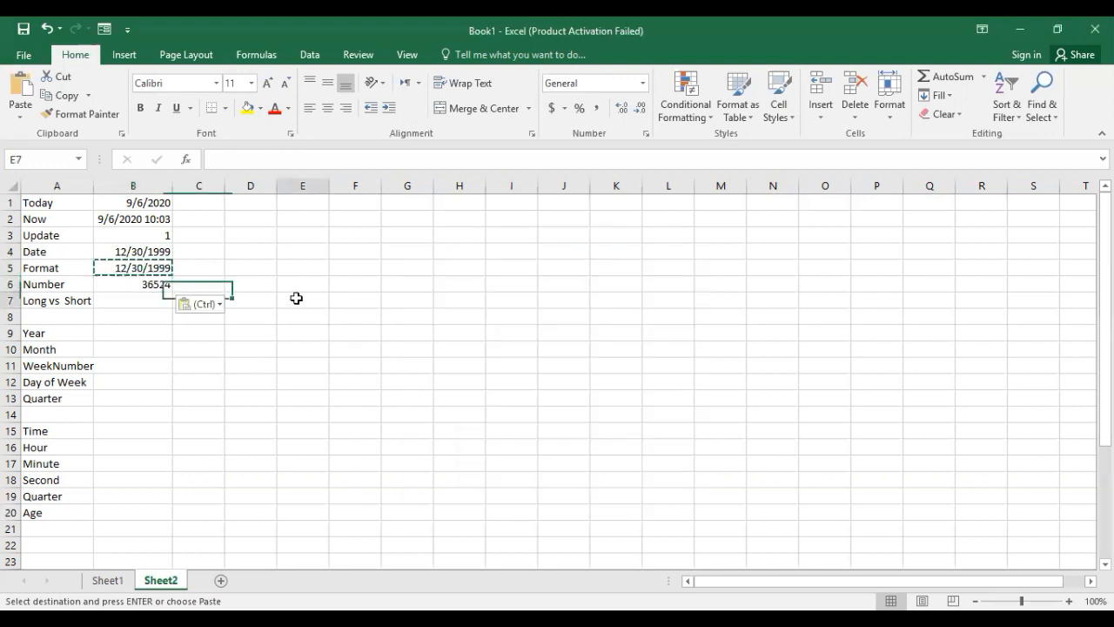
left_click(163, 284)
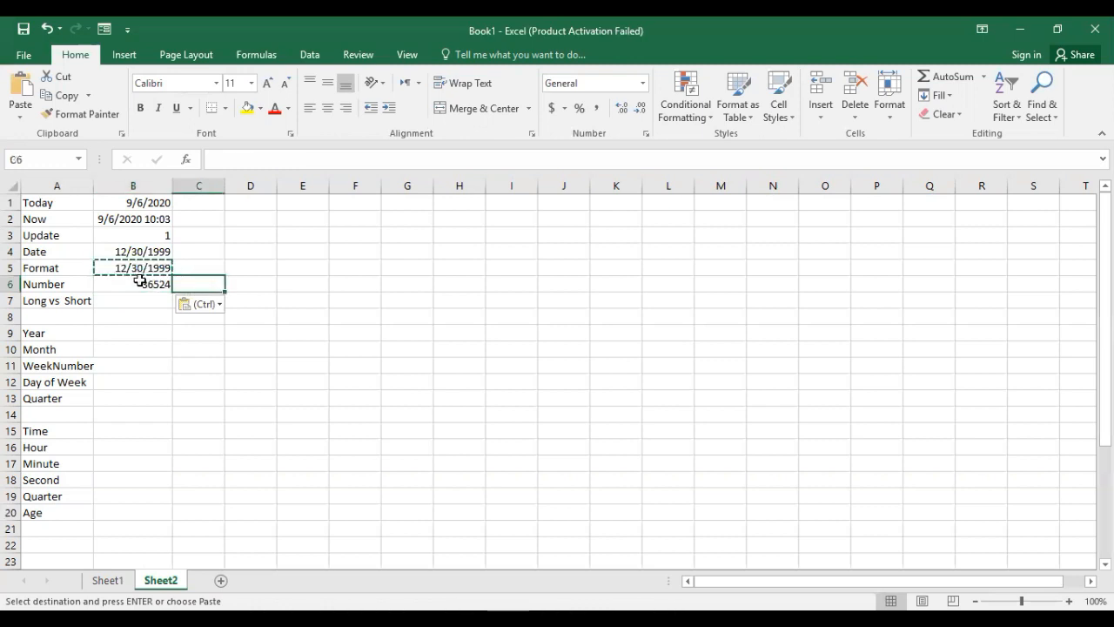
key("Escape")
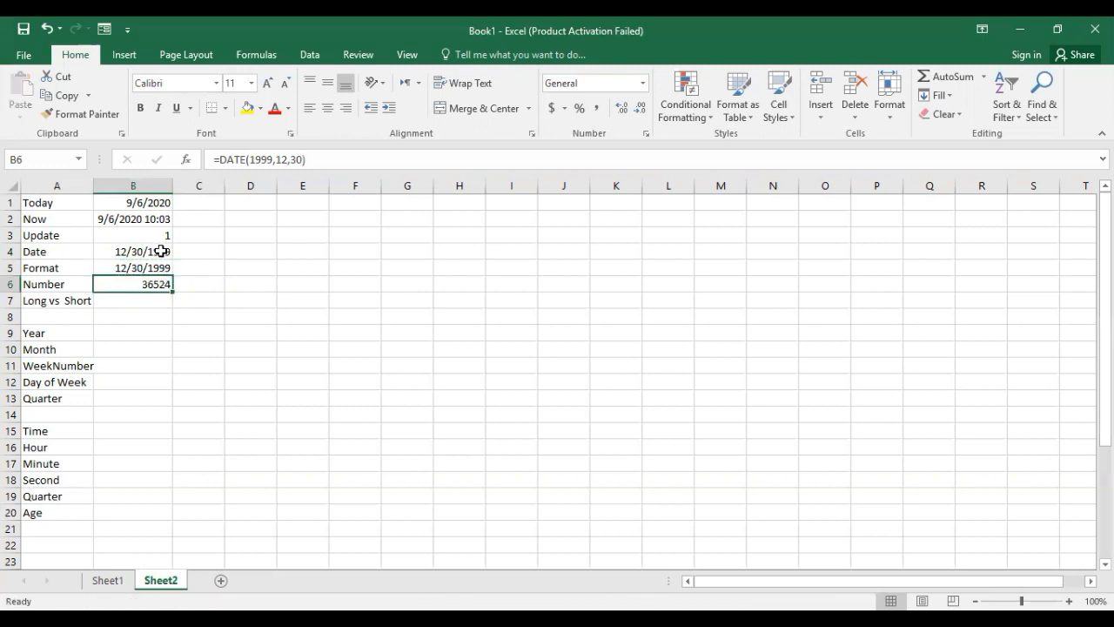
Enter the formula =TODAY() in cell B7, beside the Long vs Short label.
left_click(146, 302)
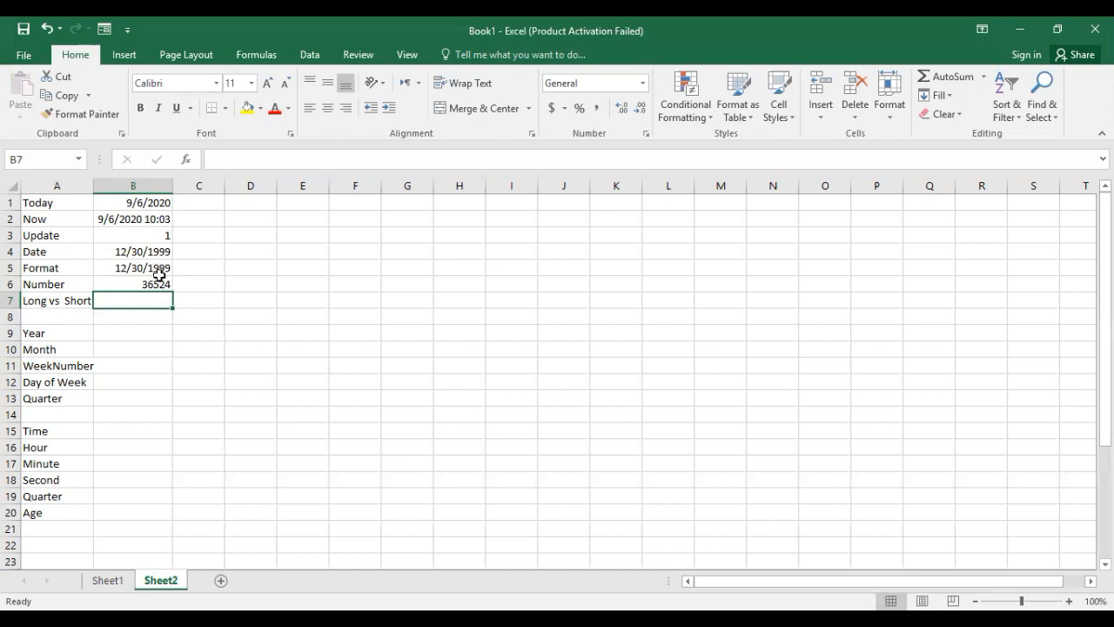
type("=")
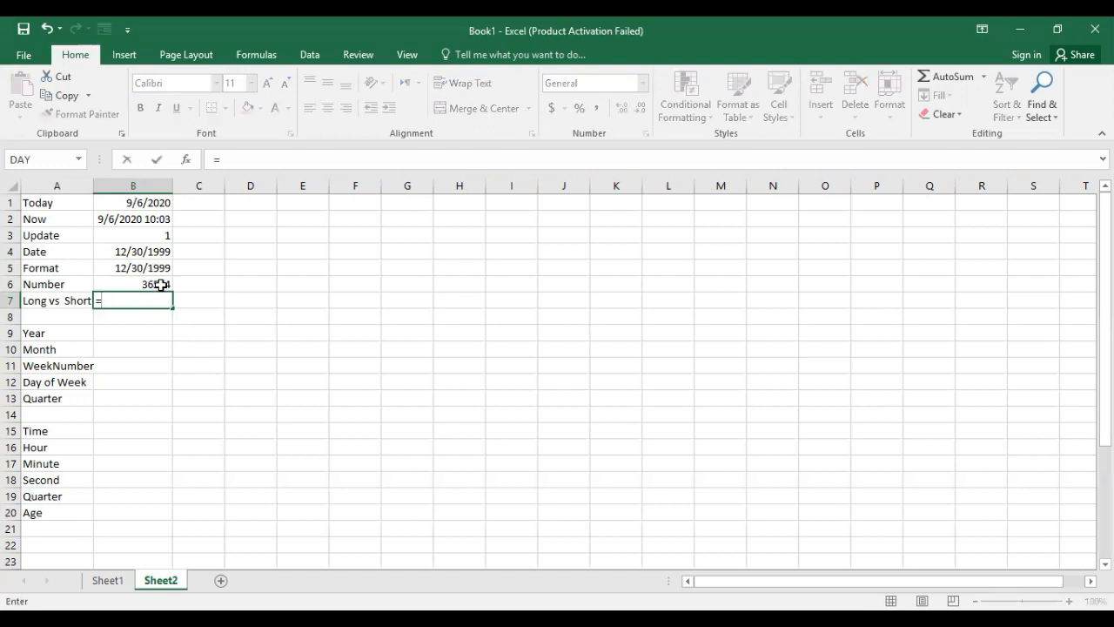
type("toda")
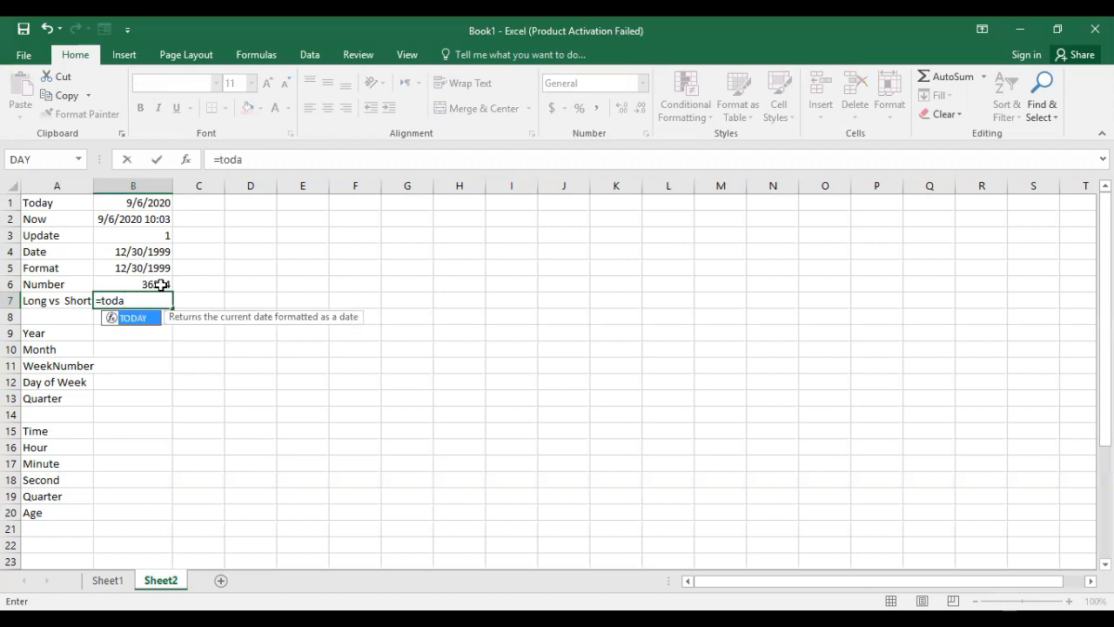
key("Tab")
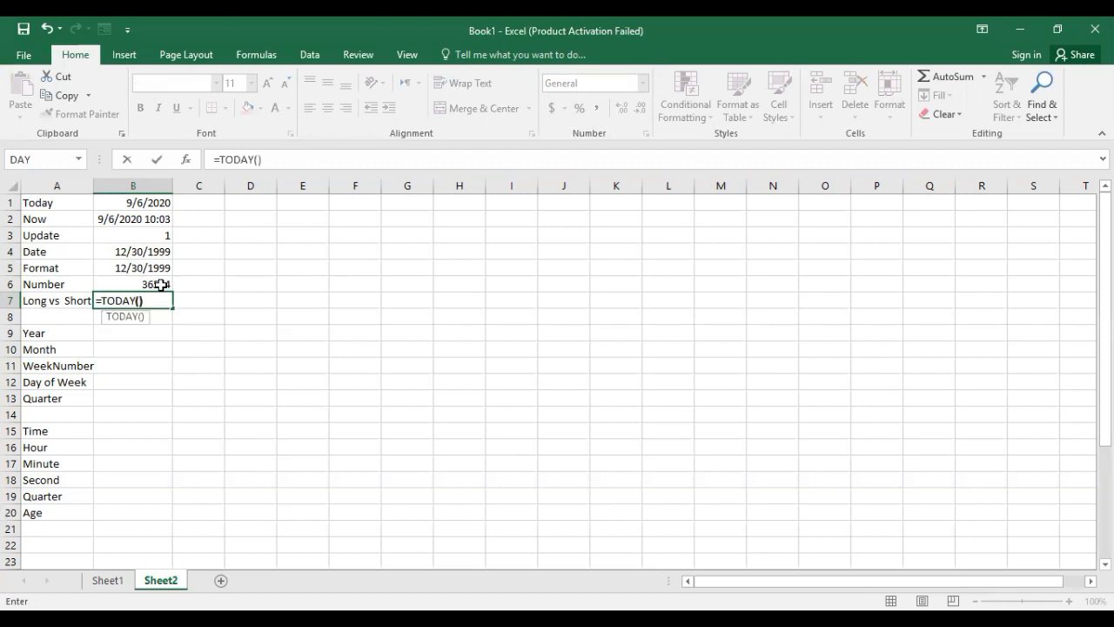
key("Return")
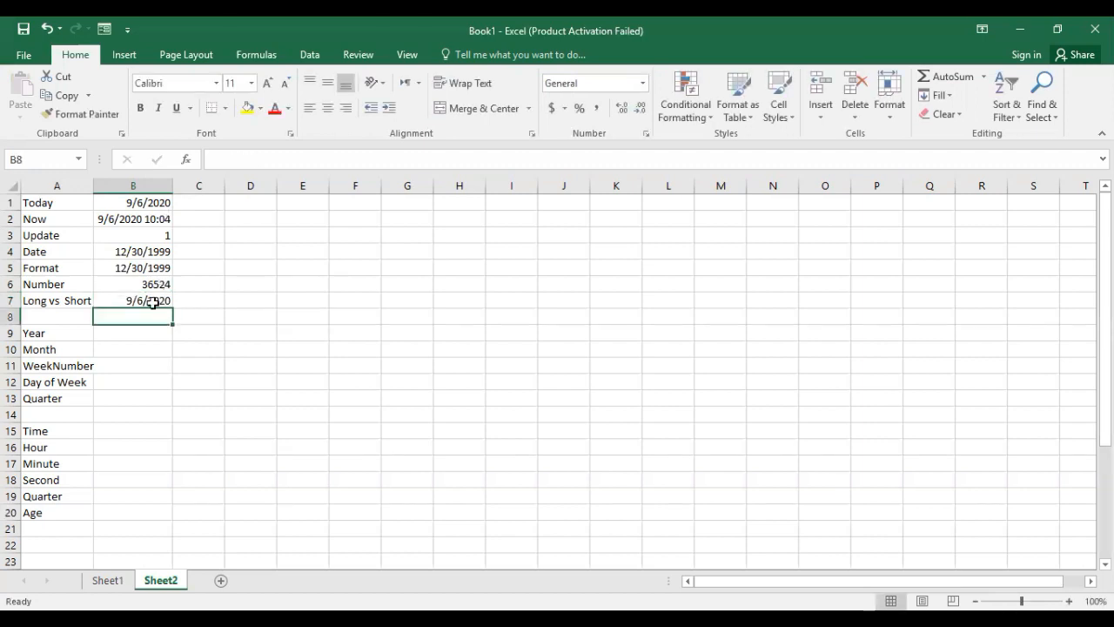
Copy the TODAY formula from B7 into the adjacent cell C7.
left_click(153, 302)
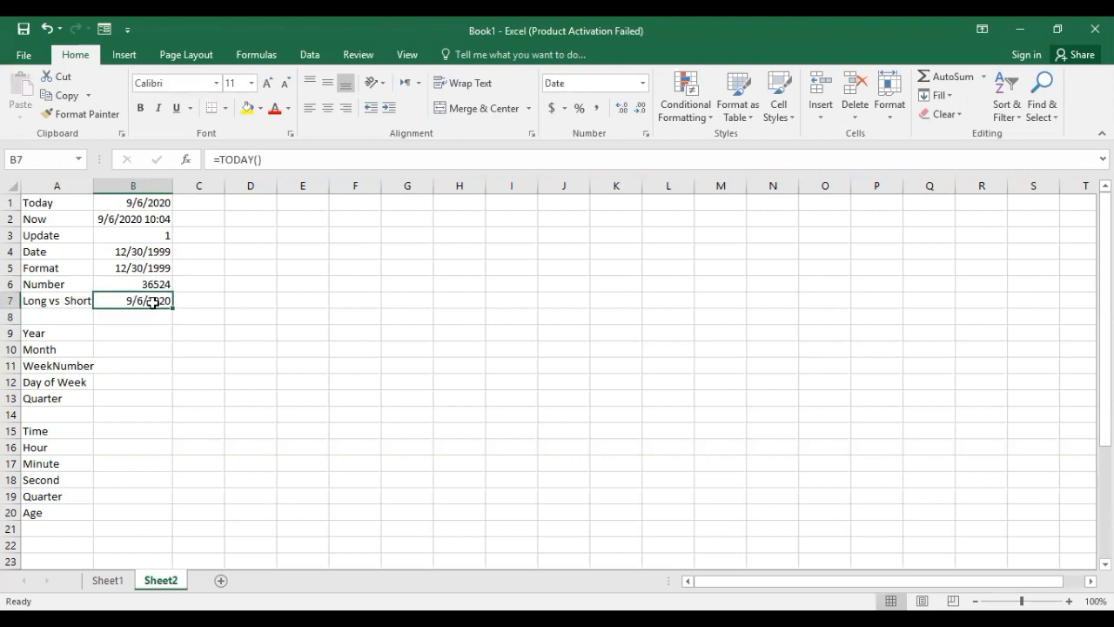
key("ctrl+c")
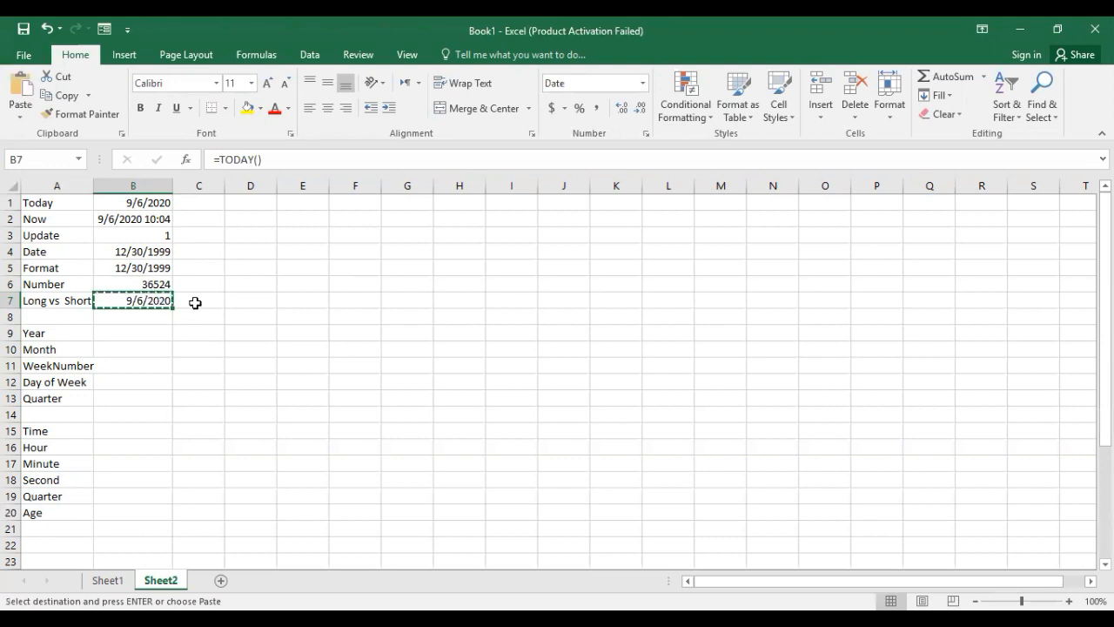
left_click(195, 304)
key("ctrl+v")
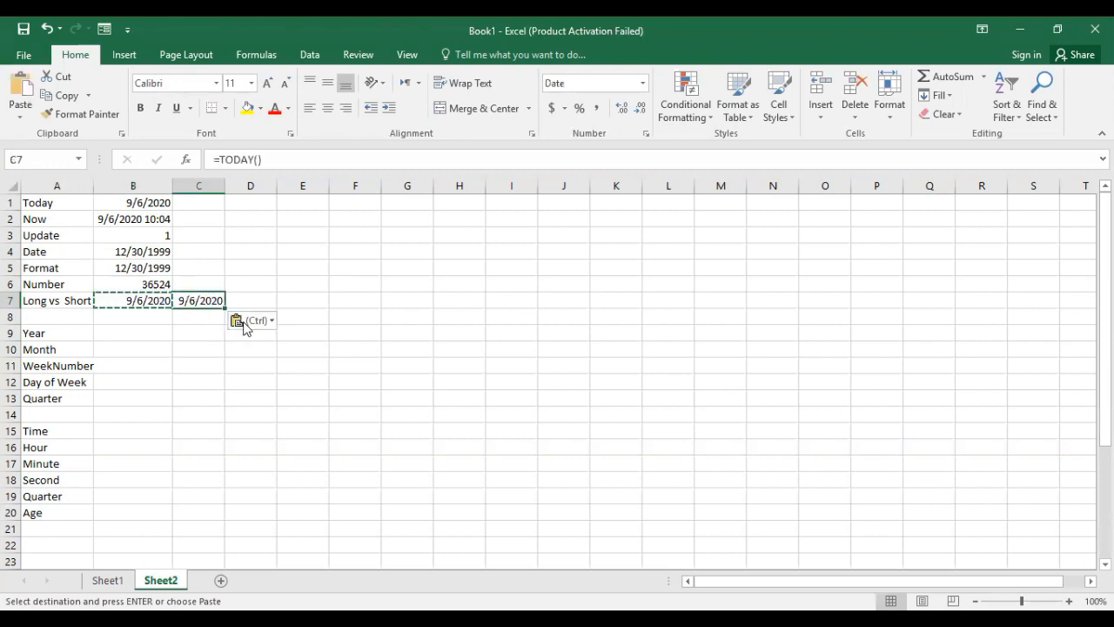
key("ctrl+v")
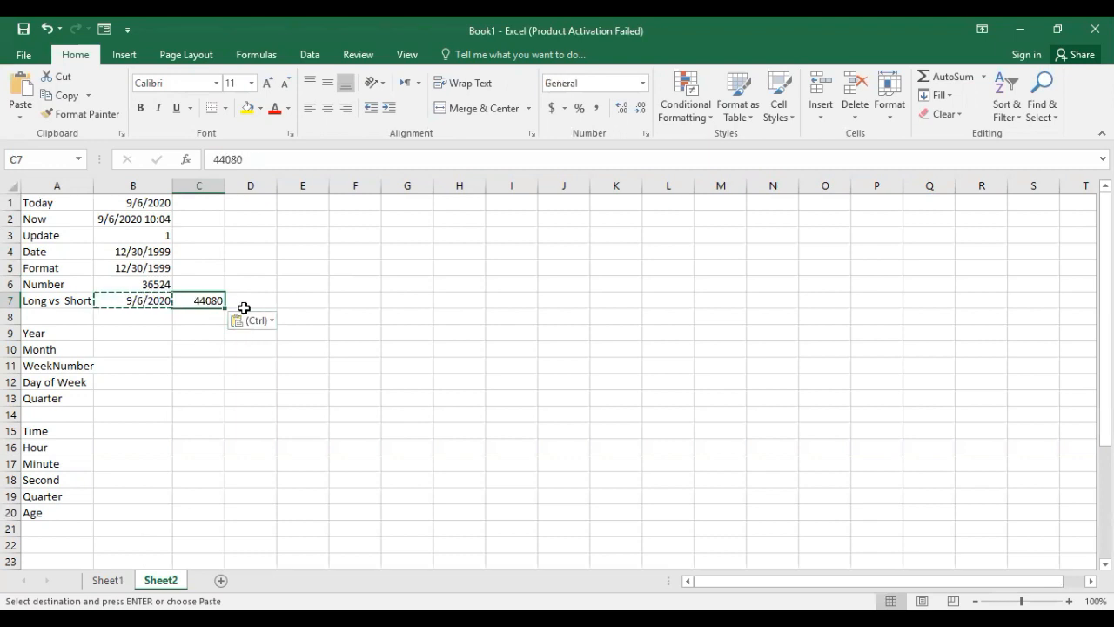
key("ctrl+z")
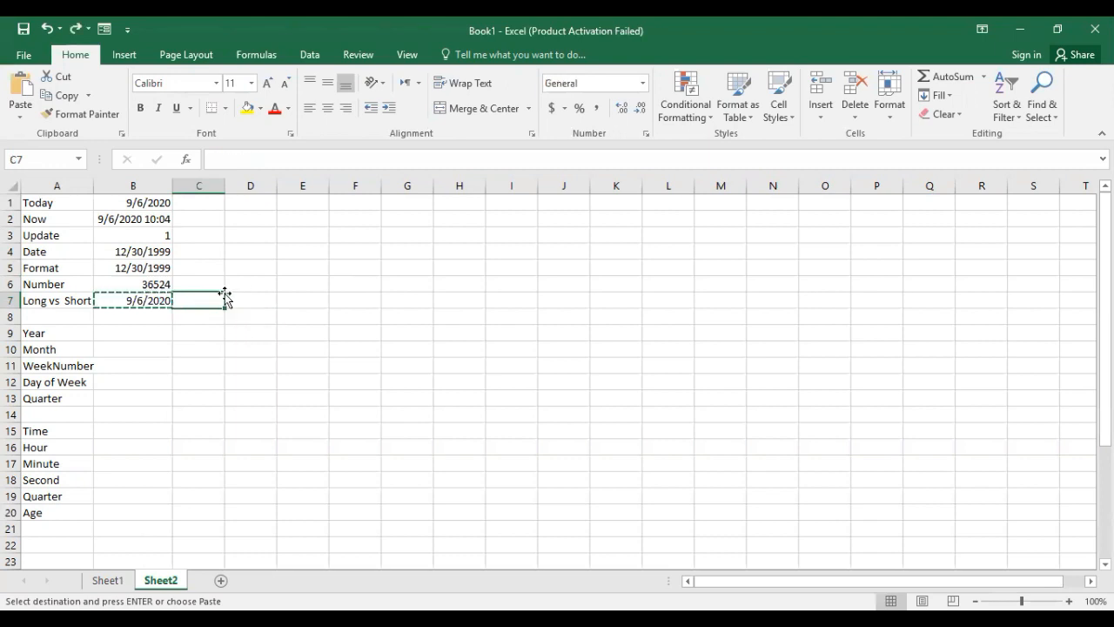
left_click(145, 307)
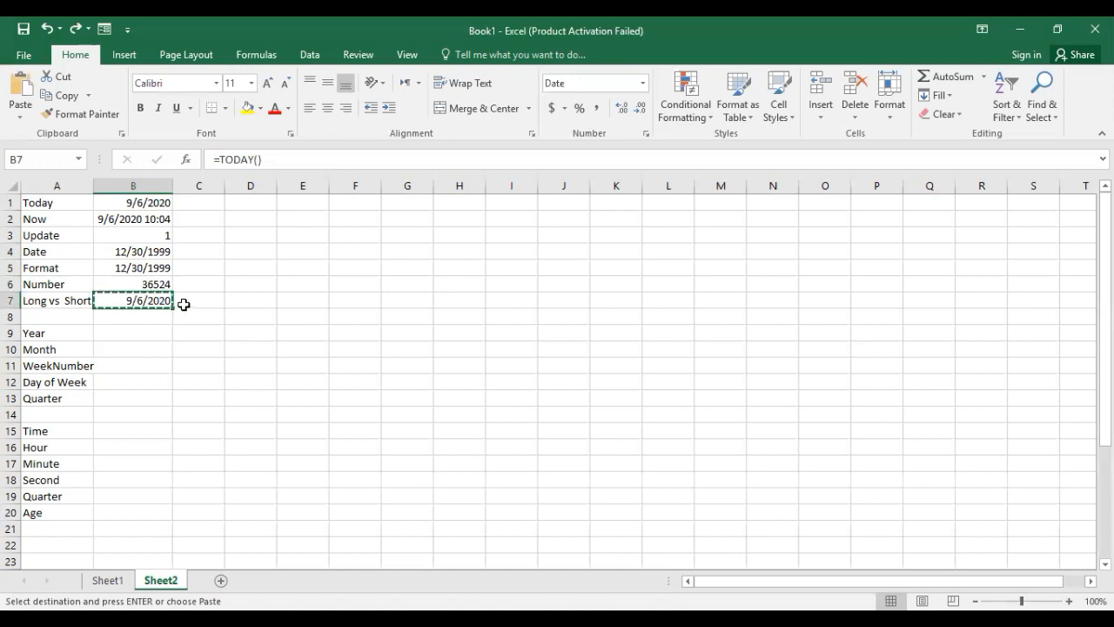
left_click(186, 302)
key("ctrl+v")
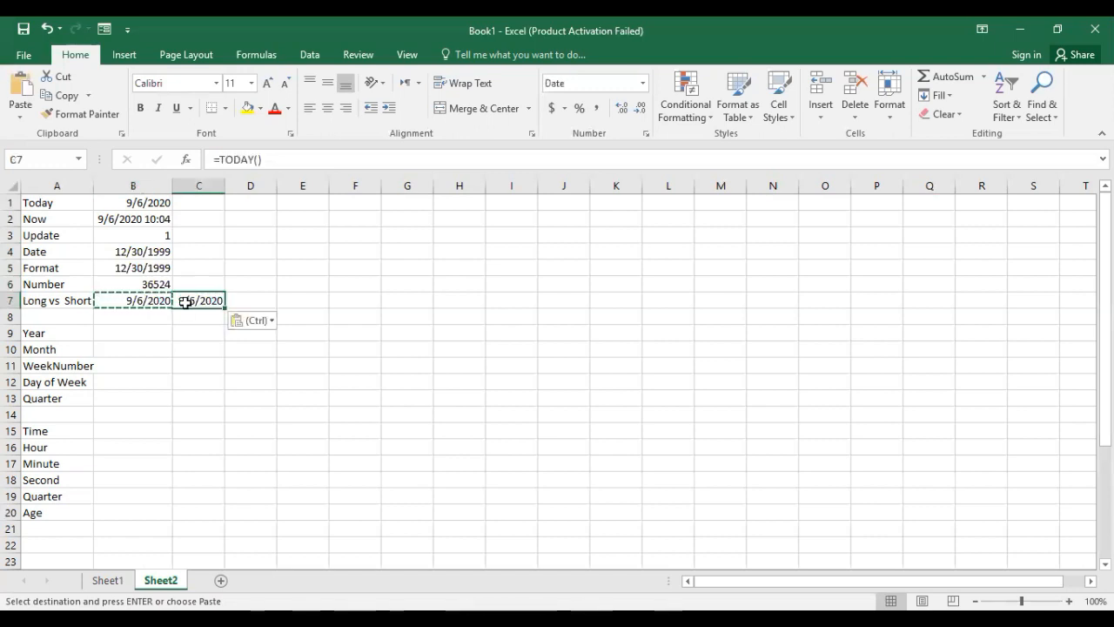
left_click(171, 365)
left_click(159, 315)
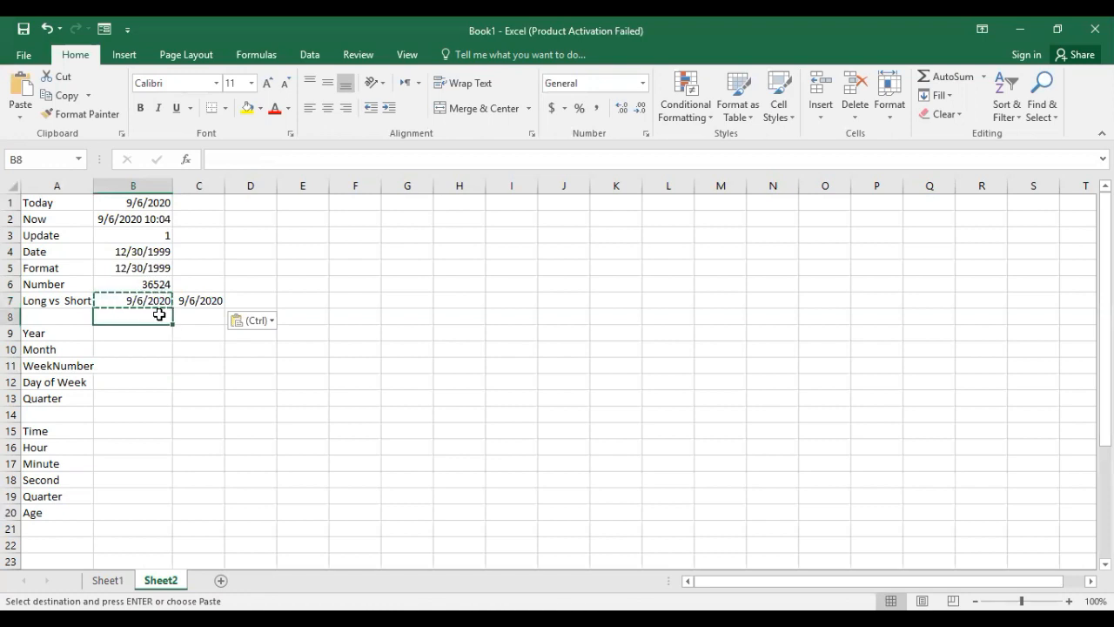
key("Escape")
Apply the Short Date number format to cell B7 and the Long Date format to cell C7.
left_click(154, 299)
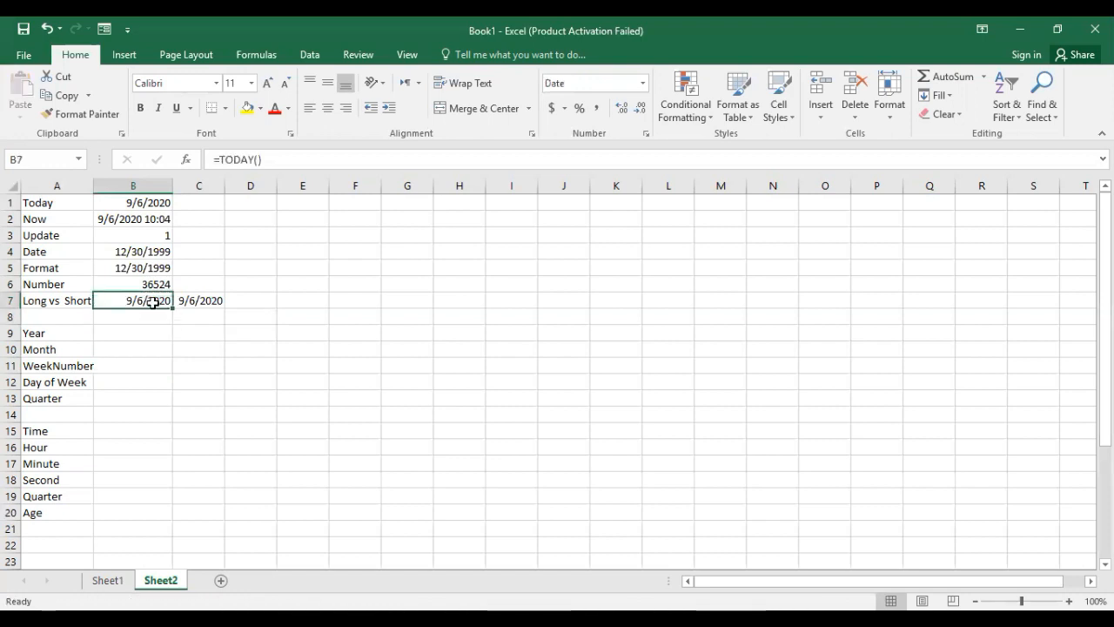
left_click(643, 84)
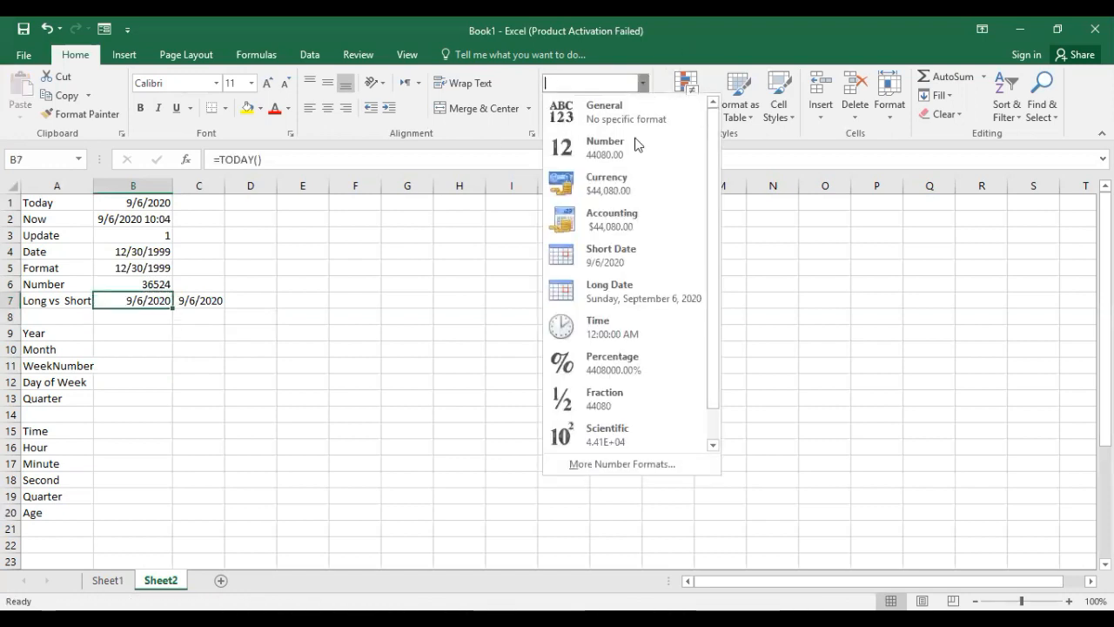
left_click(632, 251)
left_click(212, 301)
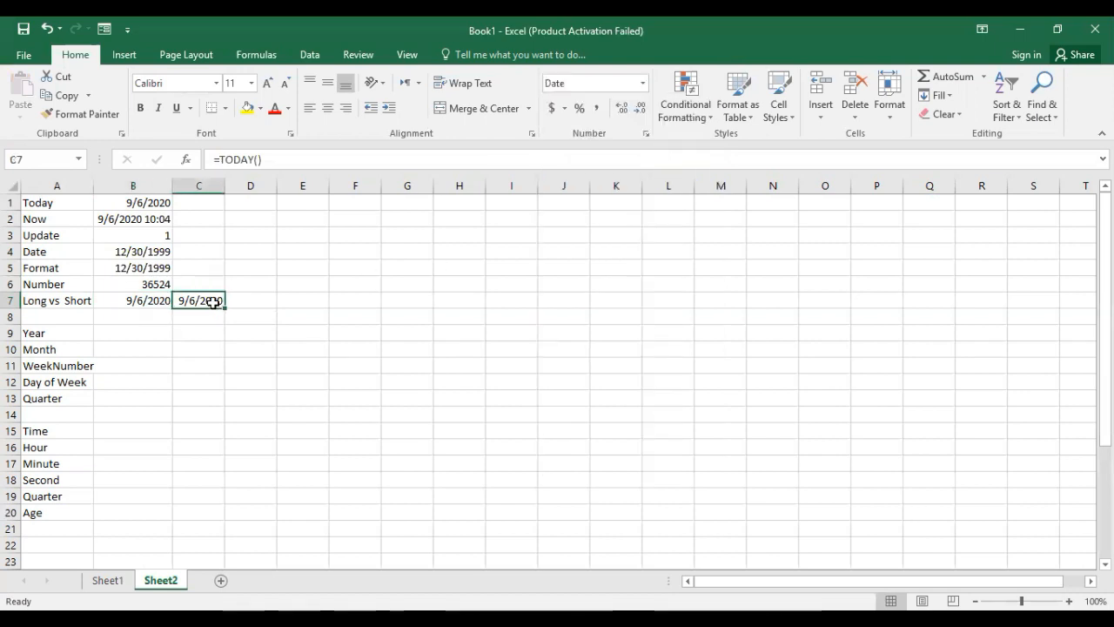
left_click(643, 84)
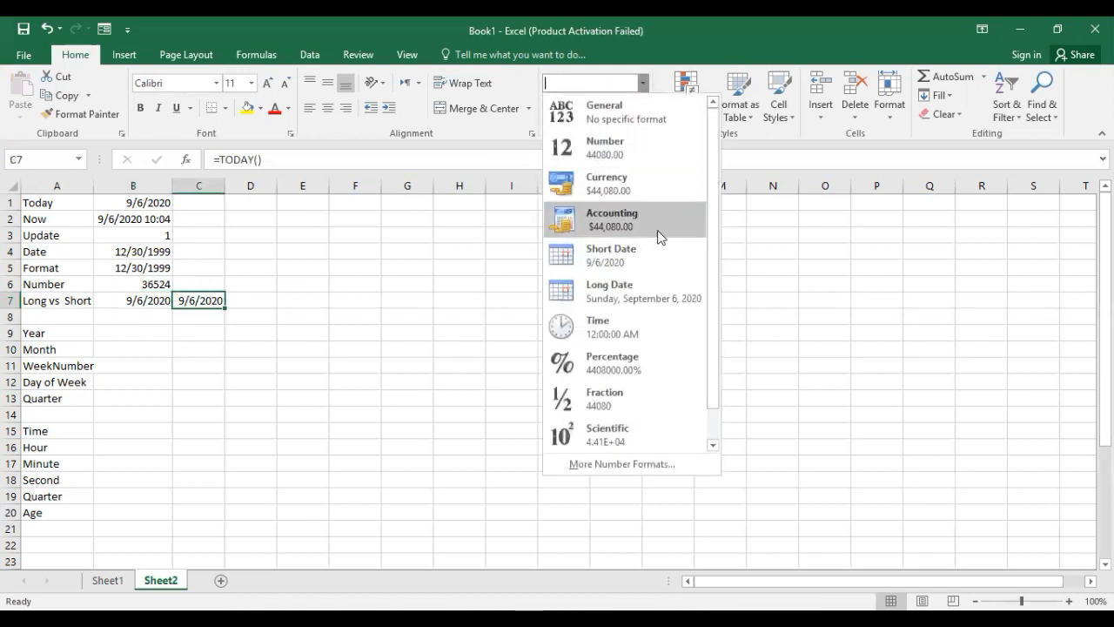
left_click(629, 282)
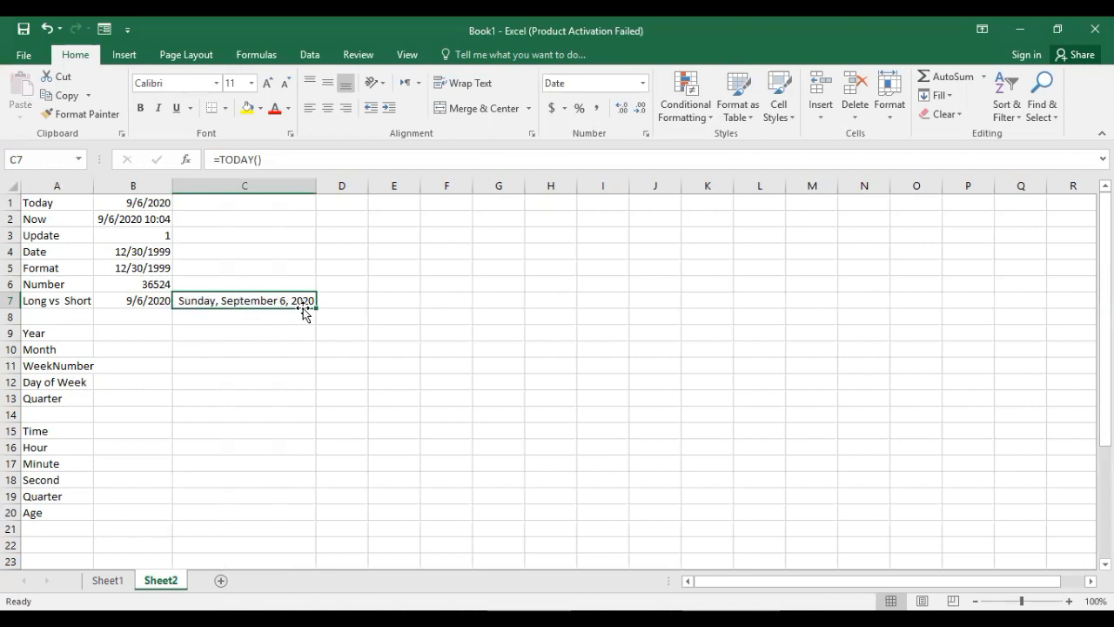
left_click(146, 305)
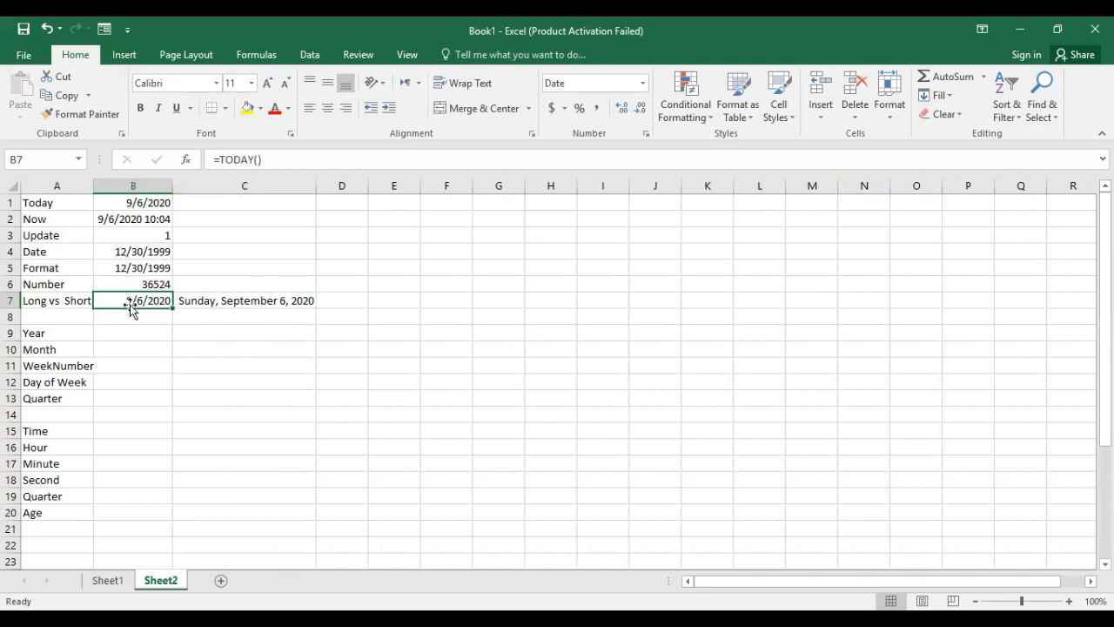
left_click(209, 301)
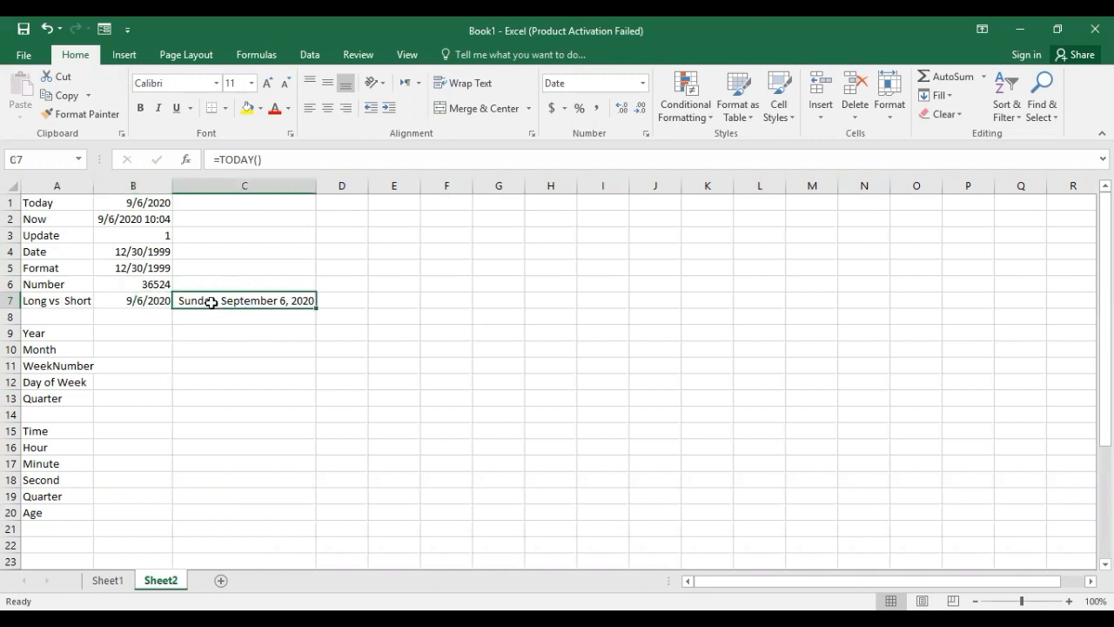
Format the date in cell B7 with the 14-Mar-2012 date type.
left_click(144, 302)
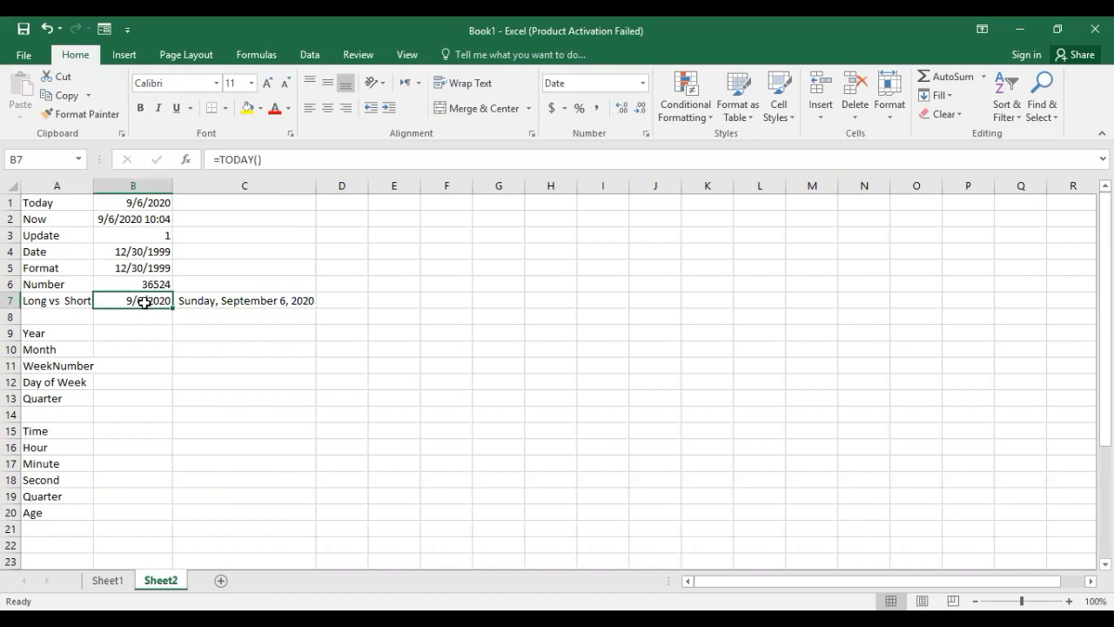
right_click(145, 302)
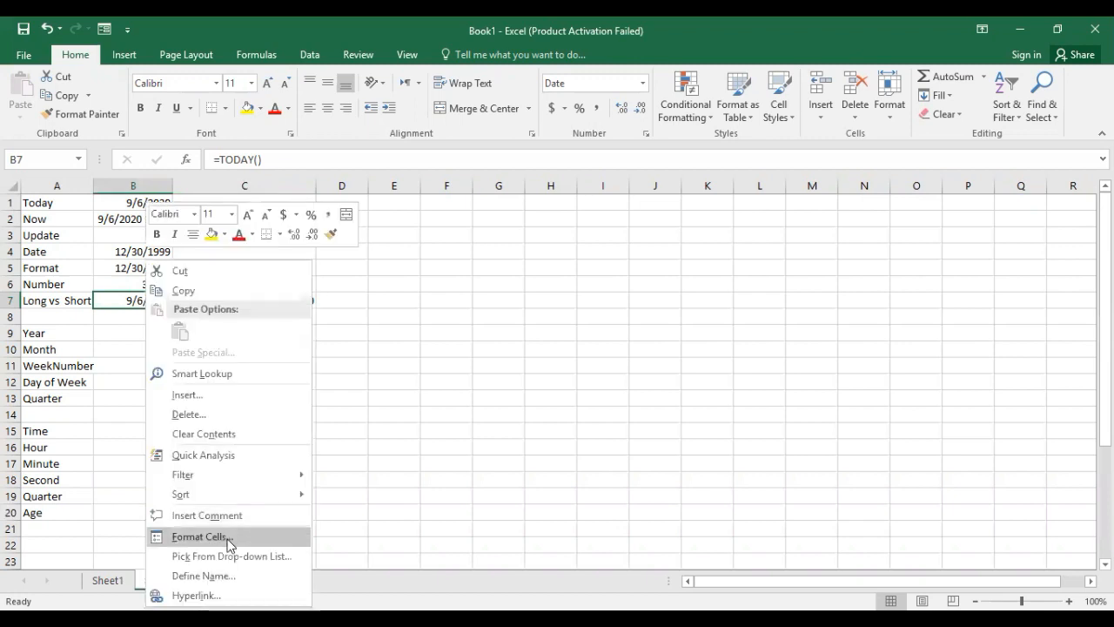
left_click(229, 537)
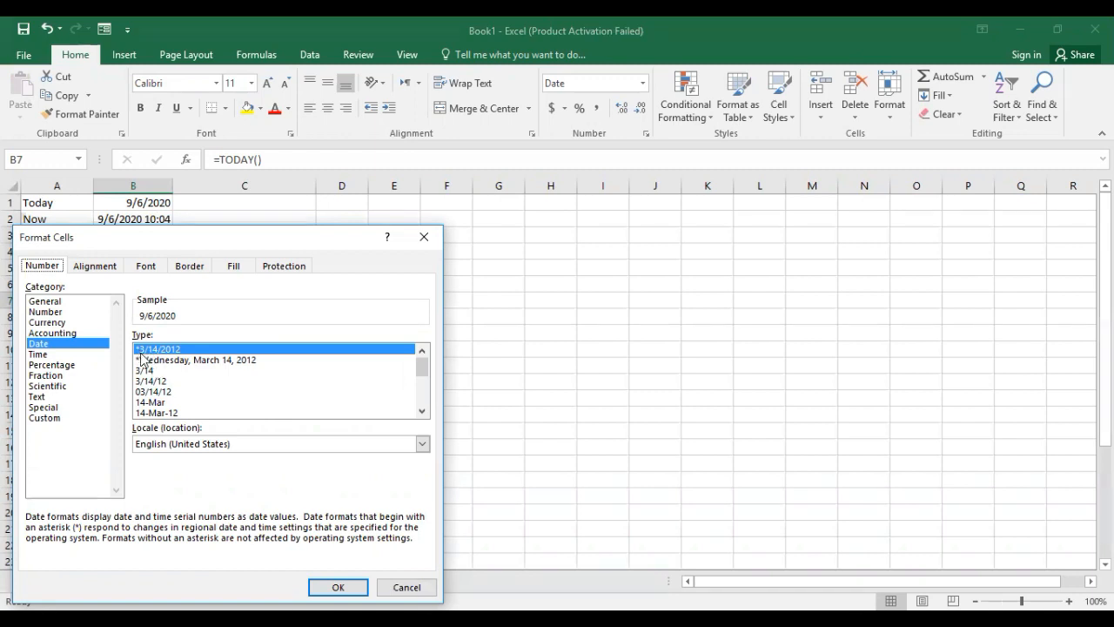
left_click(422, 411)
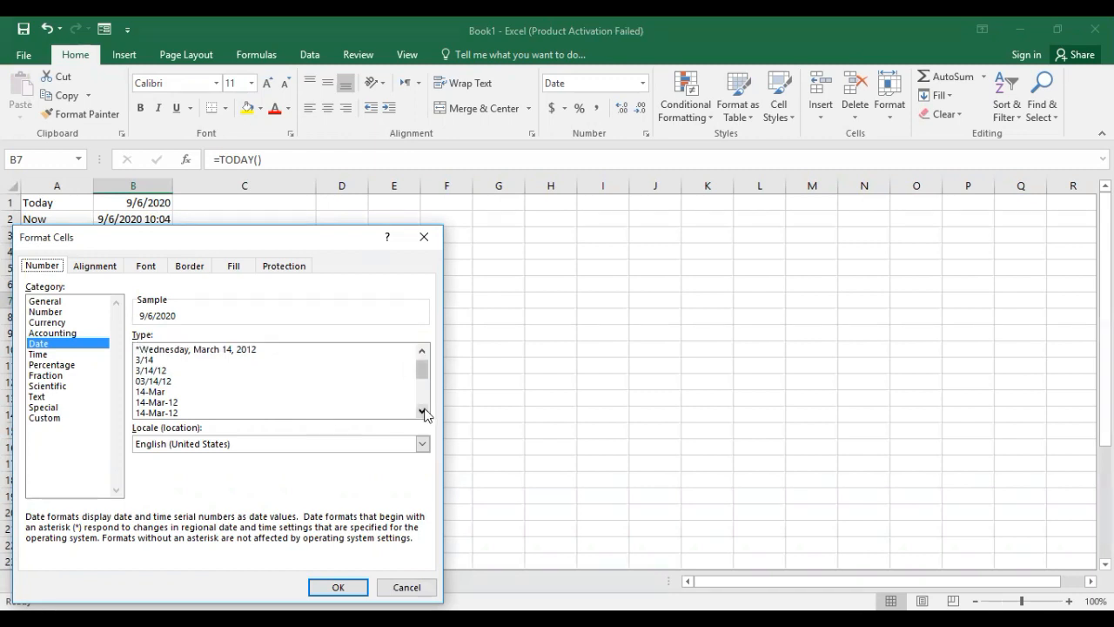
left_click(422, 411)
left_click(422, 410)
left_click(149, 393)
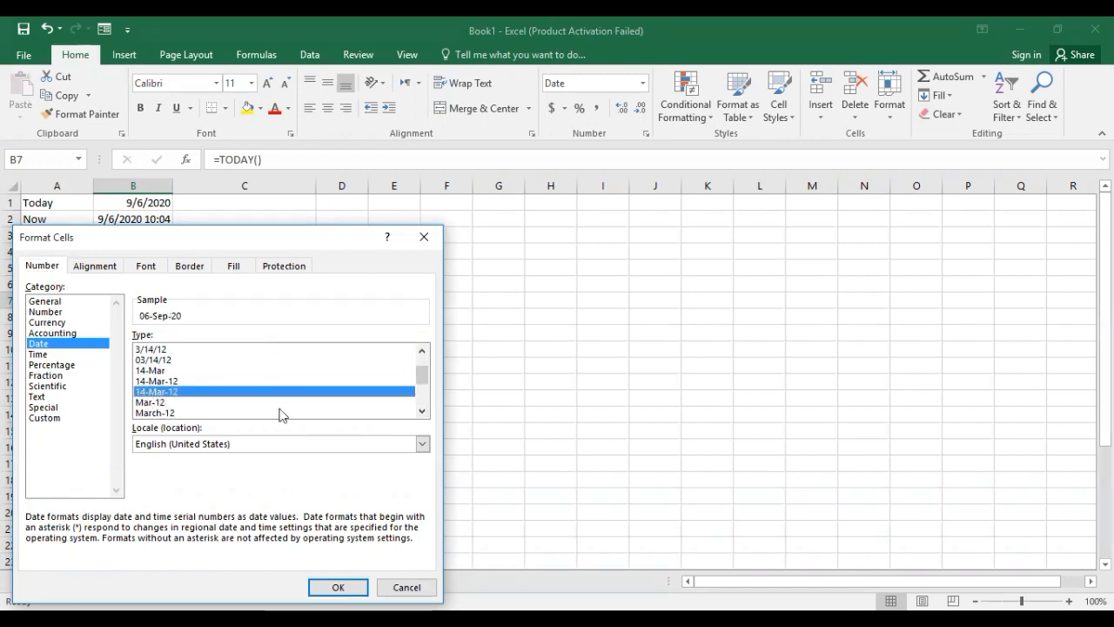
left_click(422, 411)
left_click(422, 411)
left_click(422, 412)
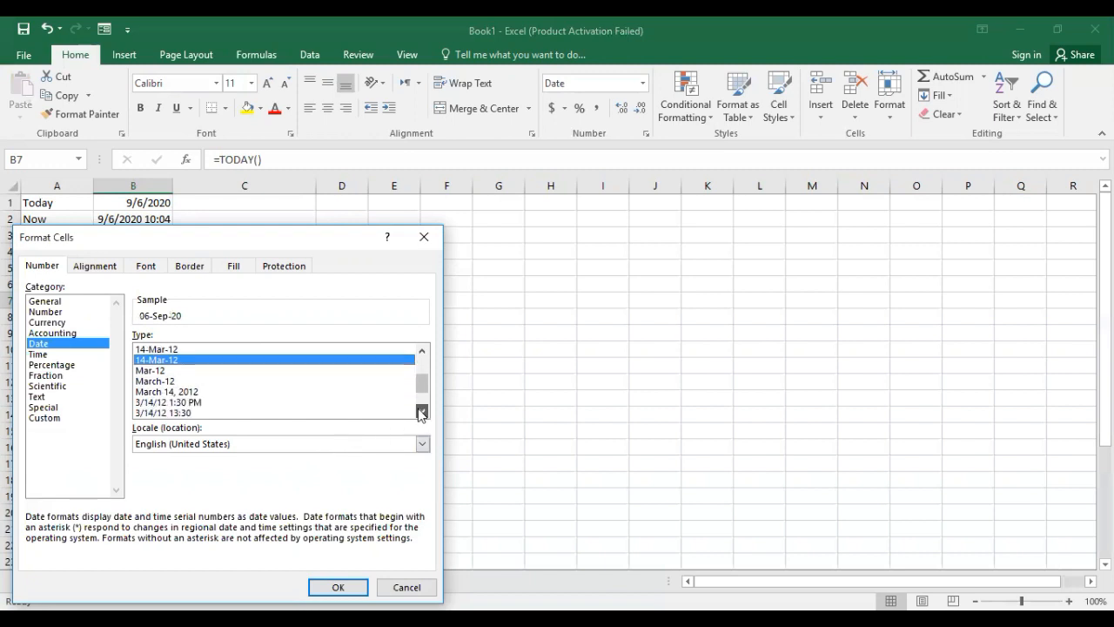
left_click(422, 411)
left_click(422, 412)
left_click(422, 412)
left_click(422, 411)
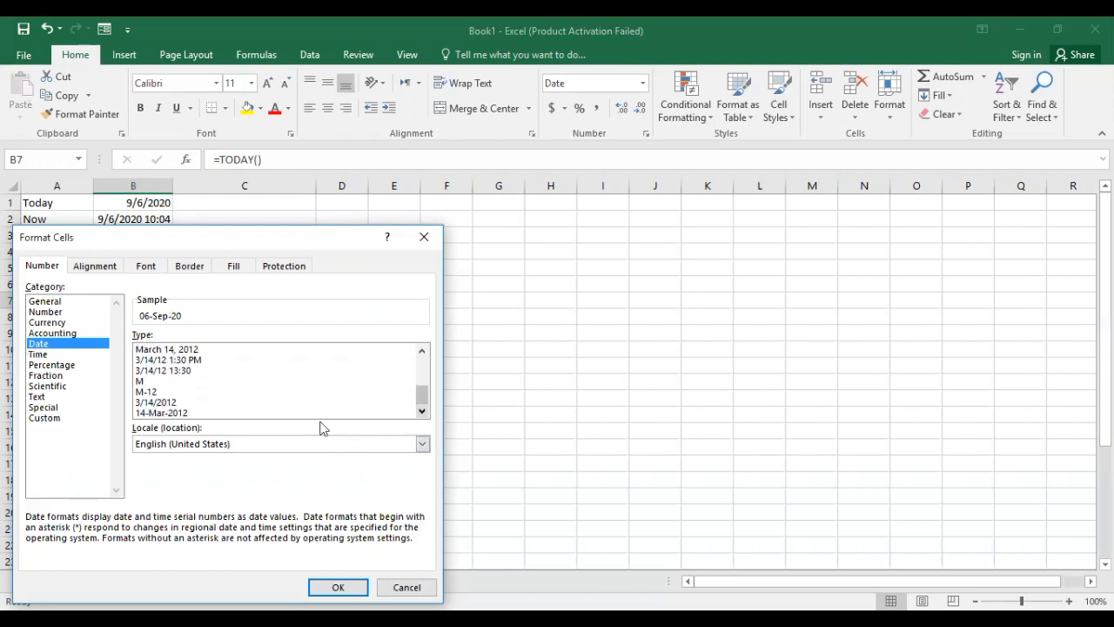
left_click(188, 412)
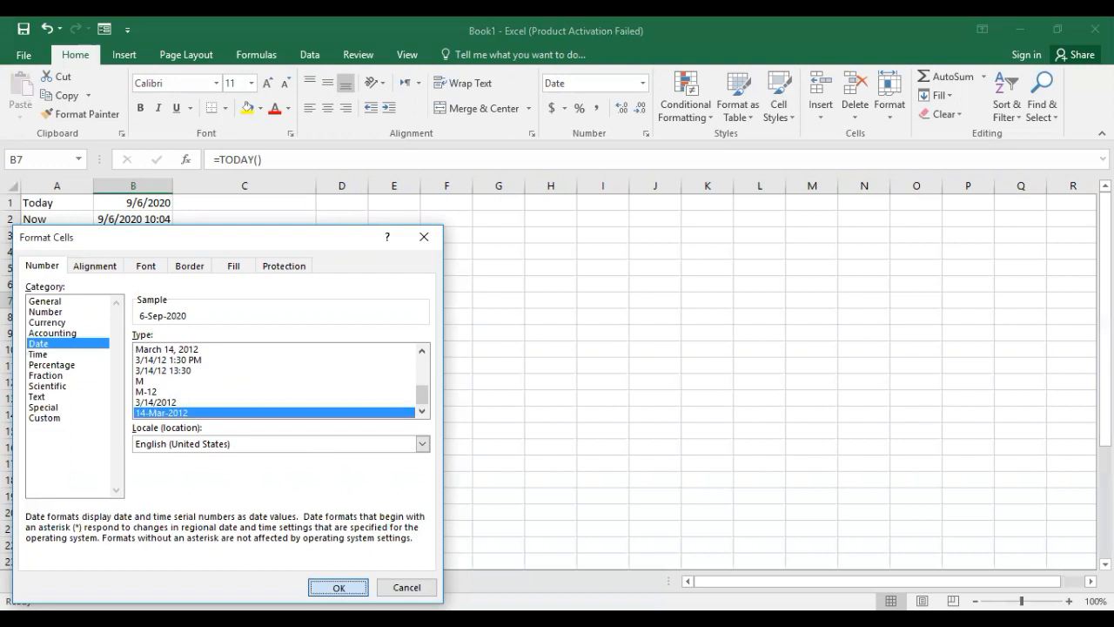
left_click(338, 587)
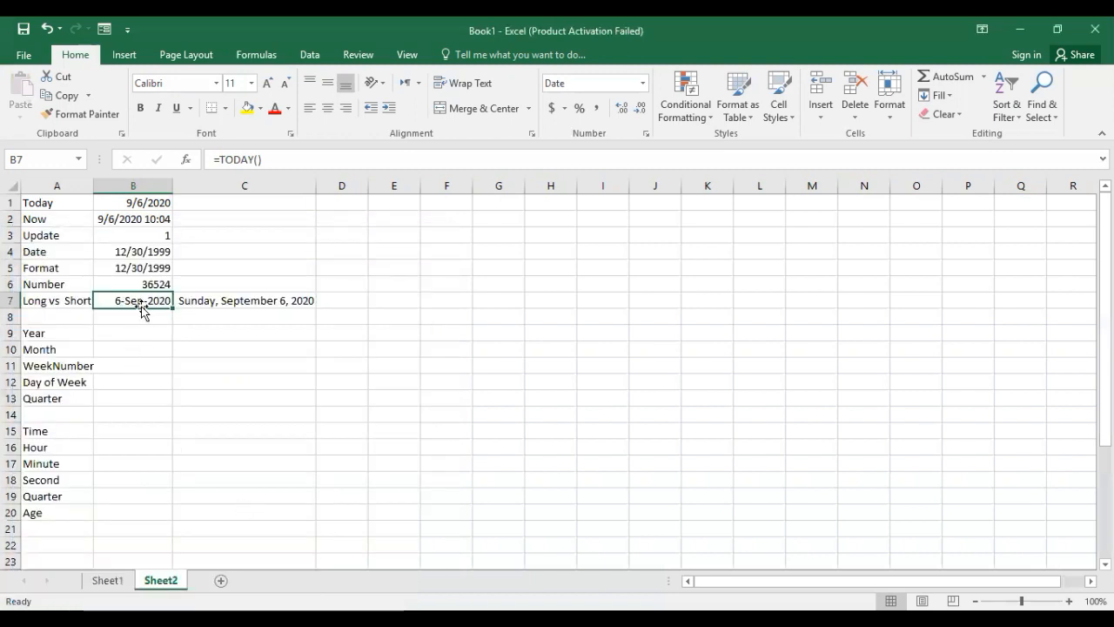
Examine the two date formats in B7 and C7 and the cells beside the Year through Quarter labels.
left_click(229, 305)
left_click(133, 300)
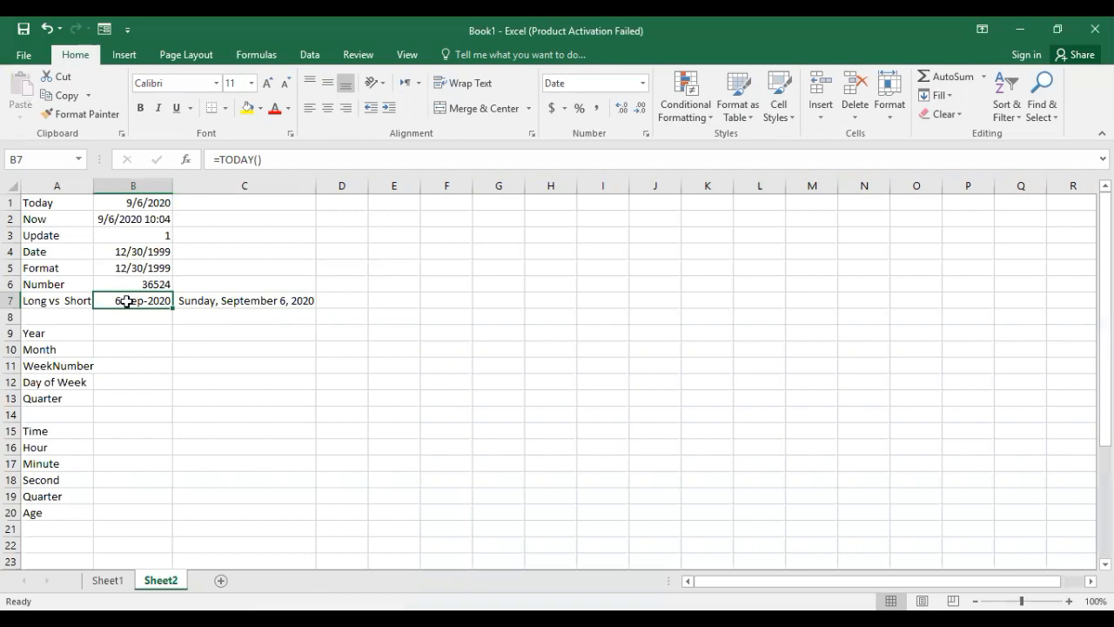
left_click(210, 301)
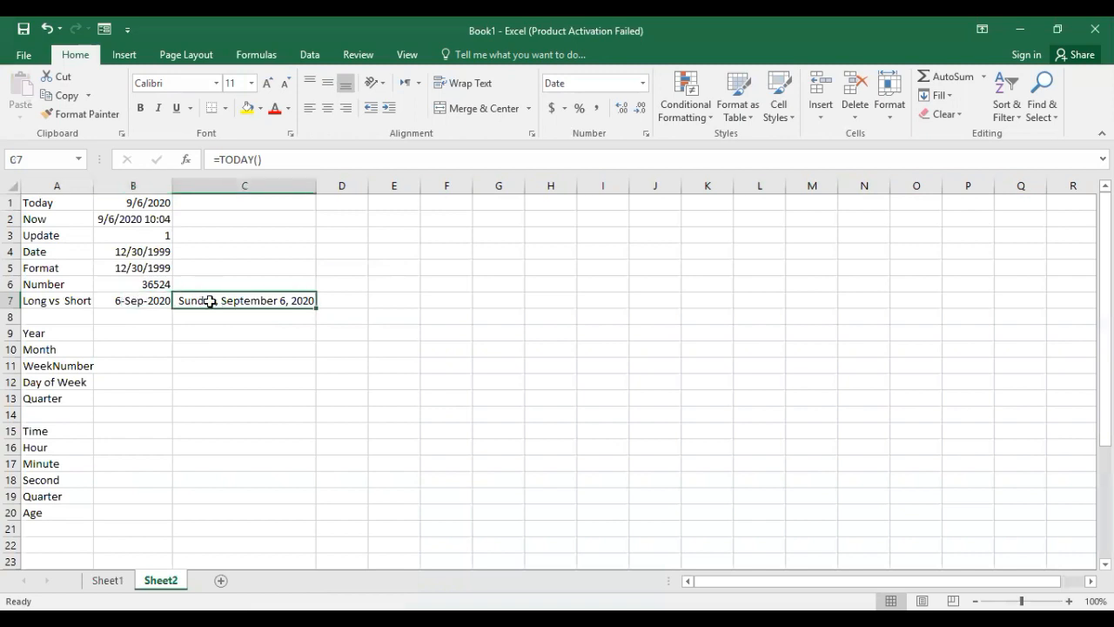
left_click(126, 332)
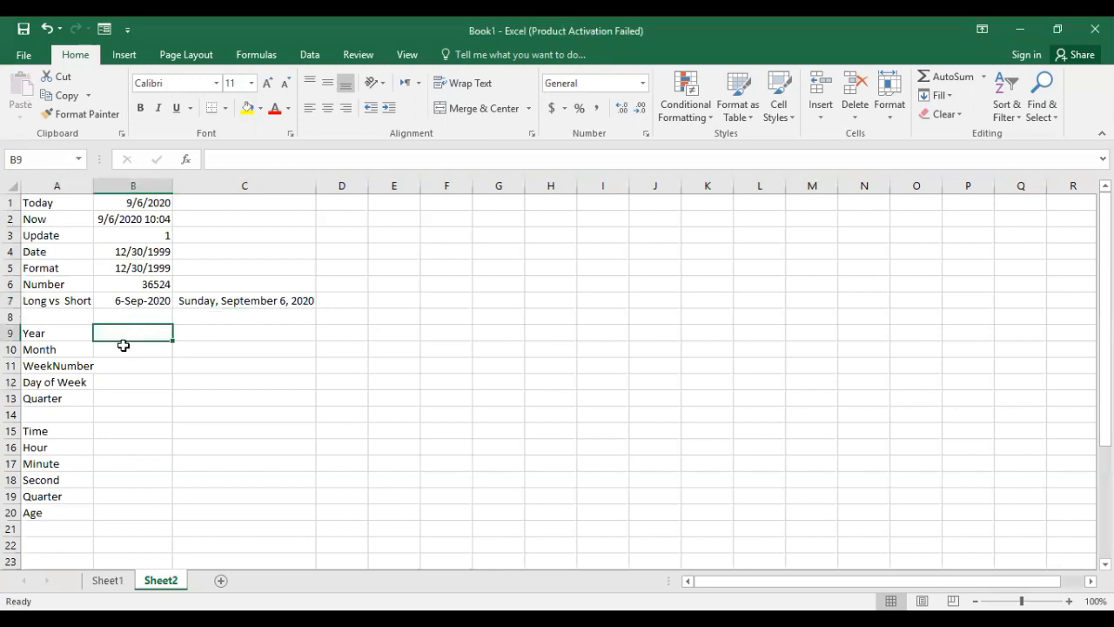
left_click(123, 350)
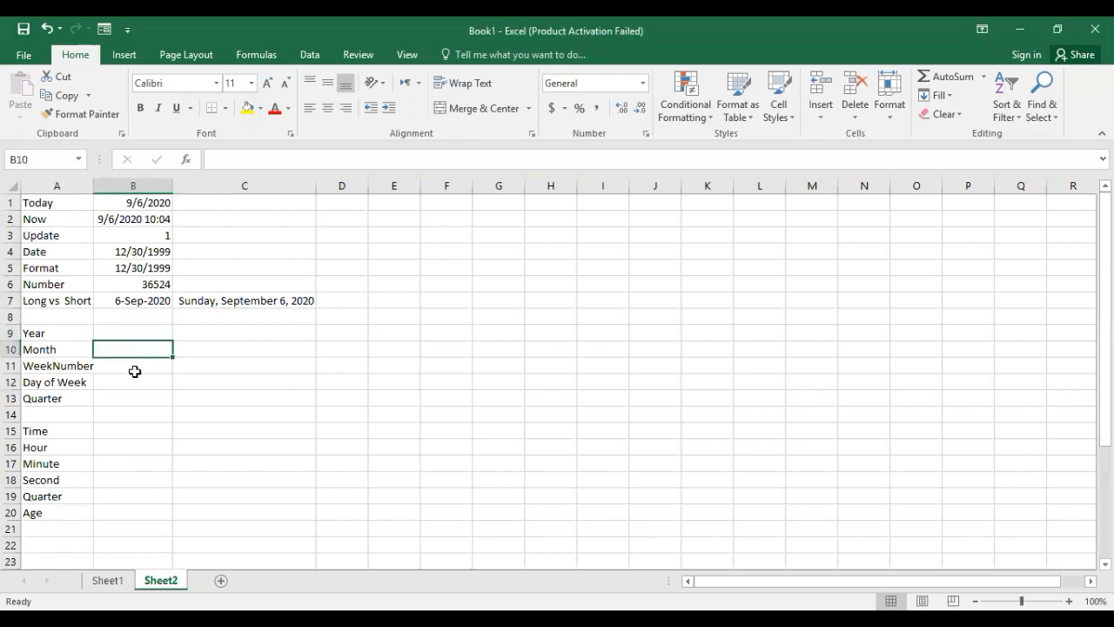
left_click(135, 370)
left_click(132, 383)
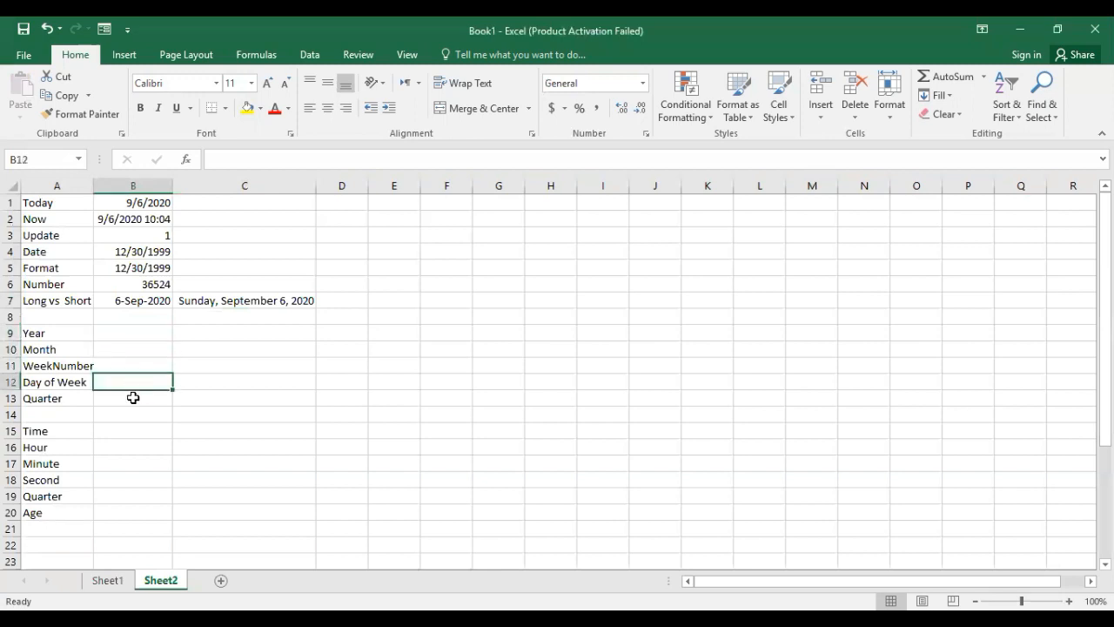
left_click(133, 398)
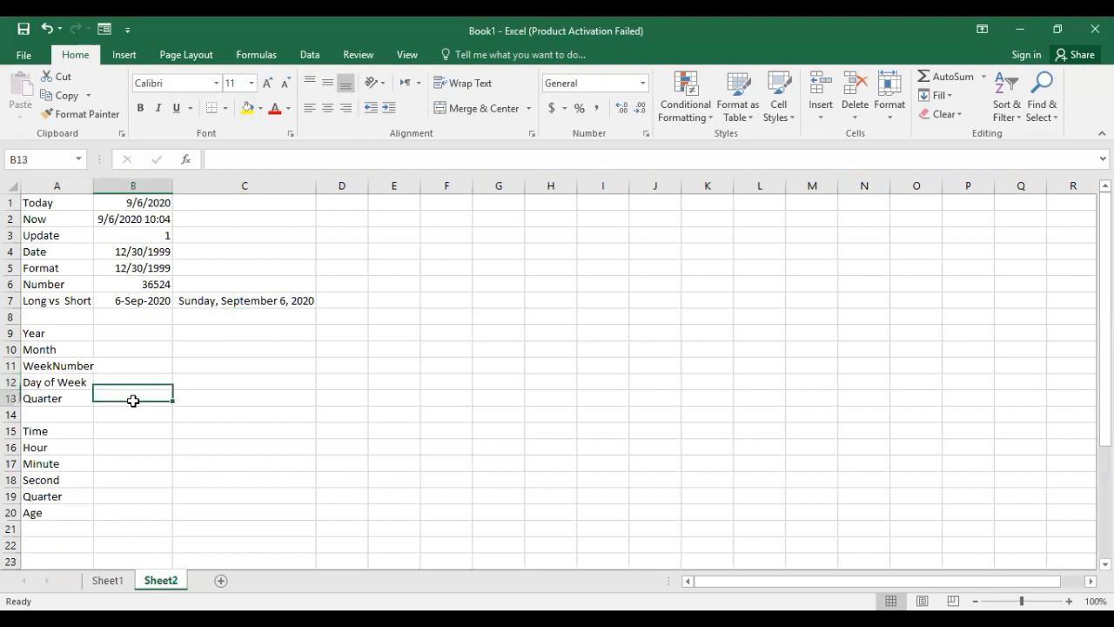
Enter the formula =YEAR(B4) in cell B9, beside the Year label.
left_click(135, 335)
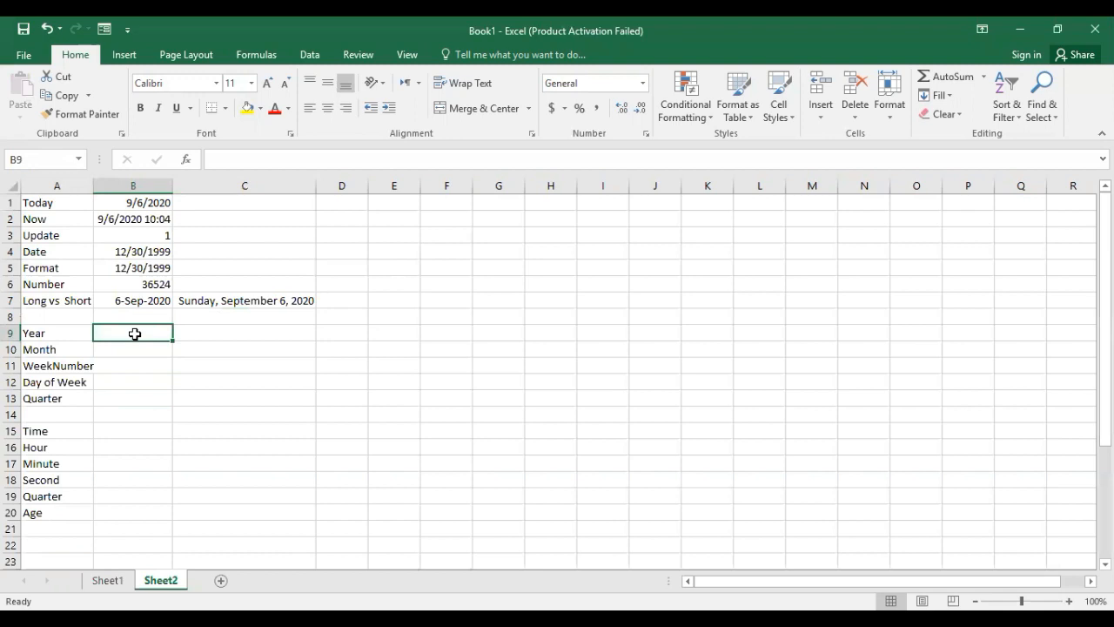
type("=")
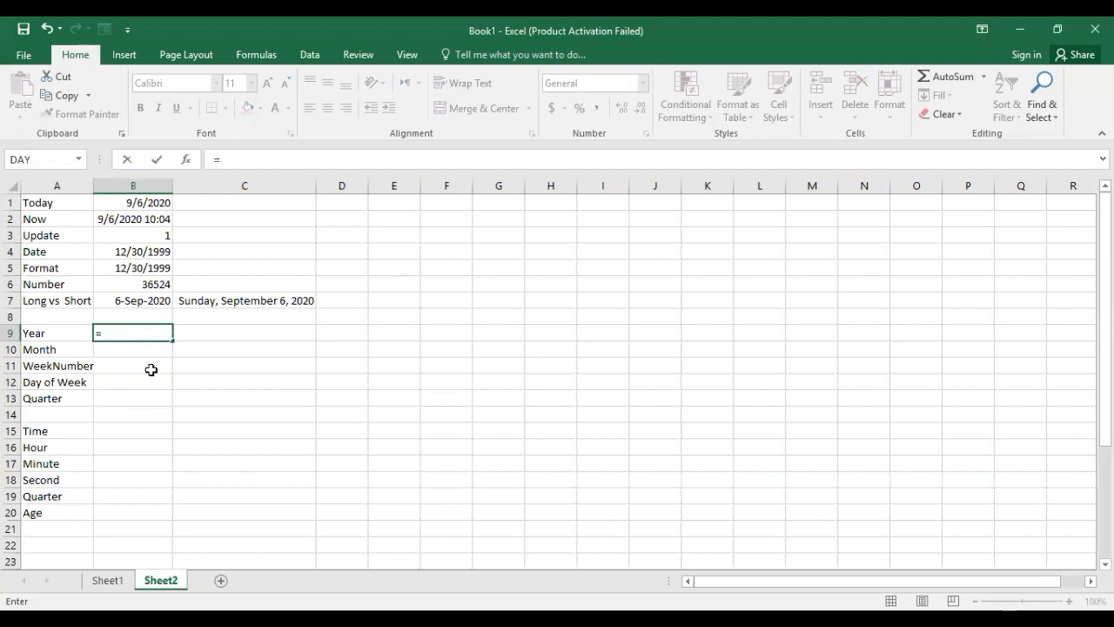
type("yea")
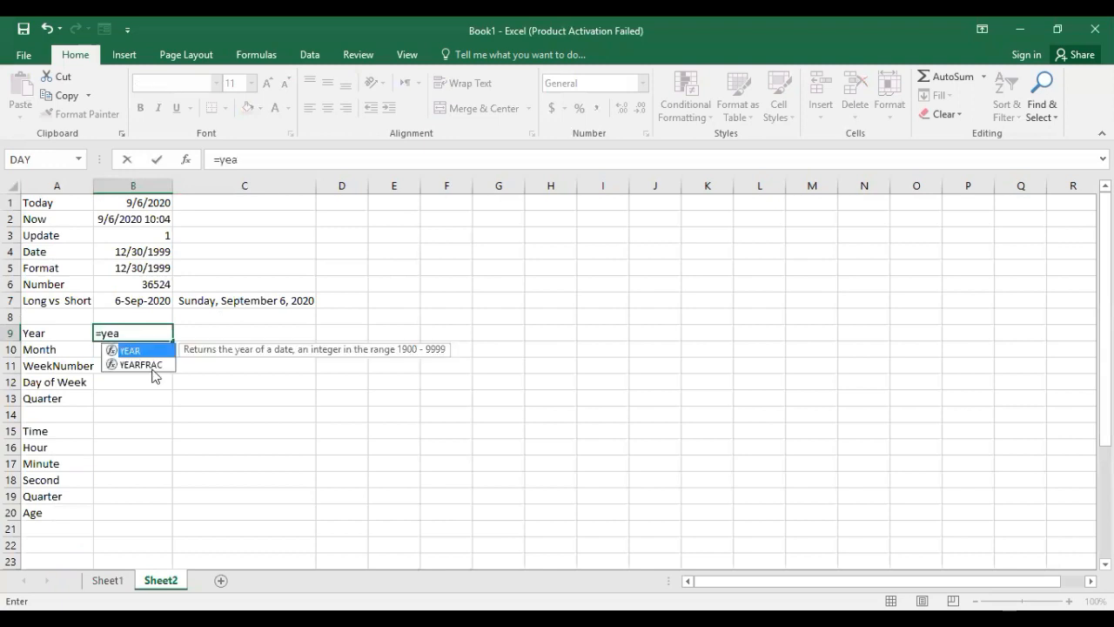
key("Tab")
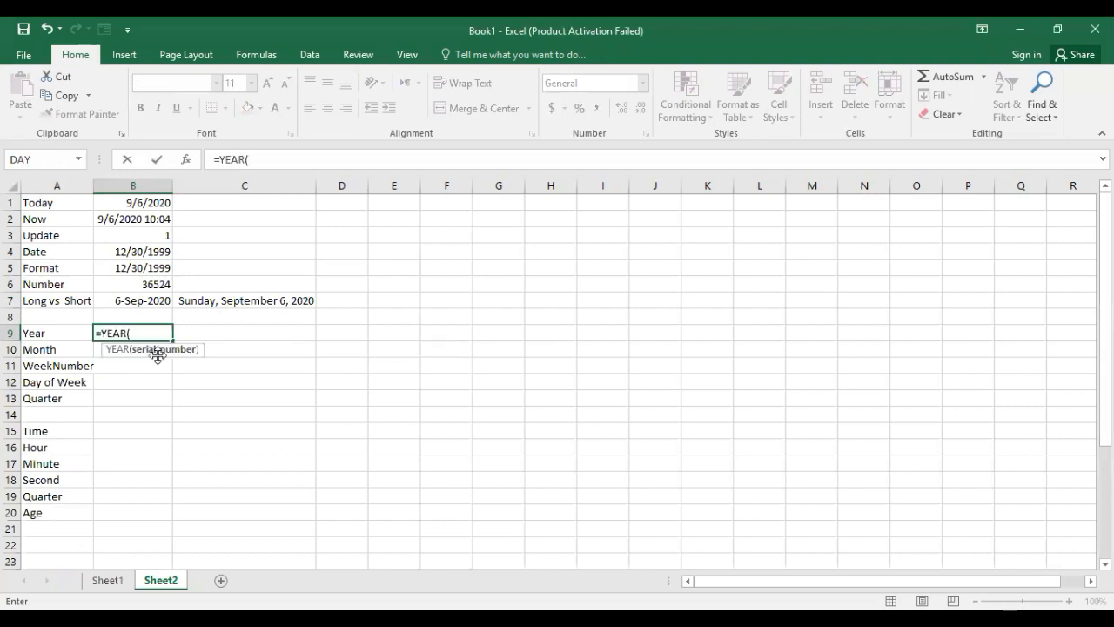
left_click(161, 252)
type(")")
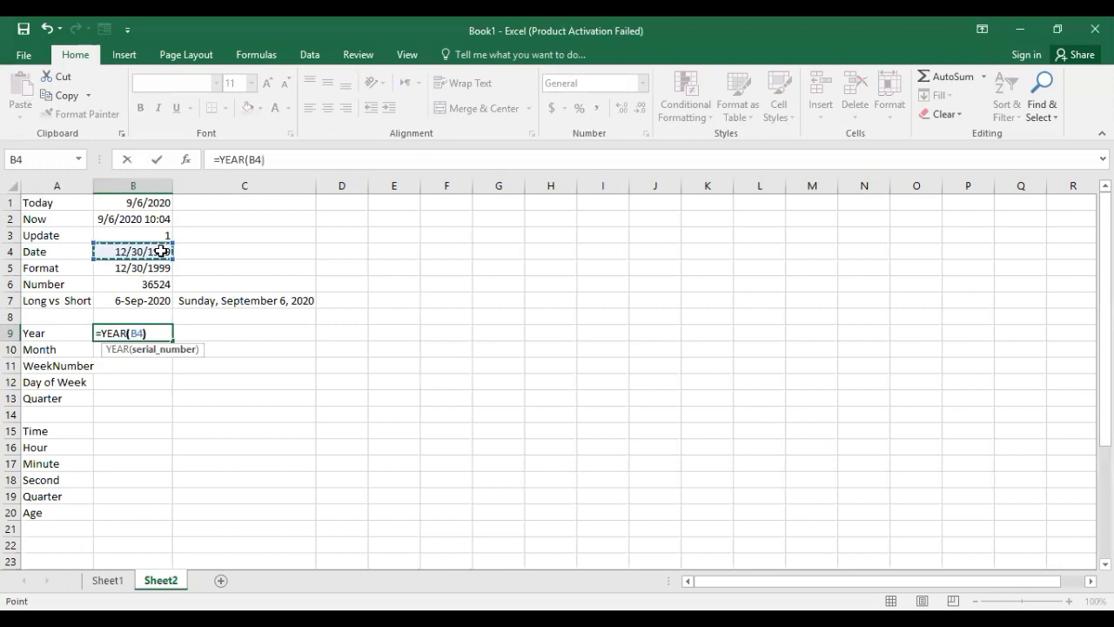
key("Return")
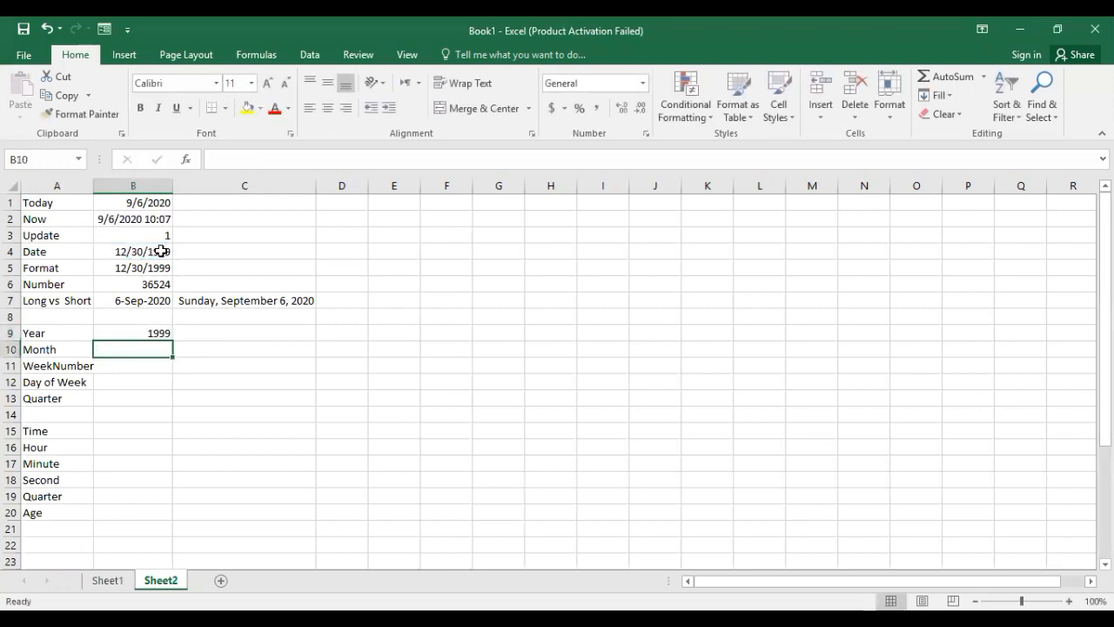
left_click(159, 335)
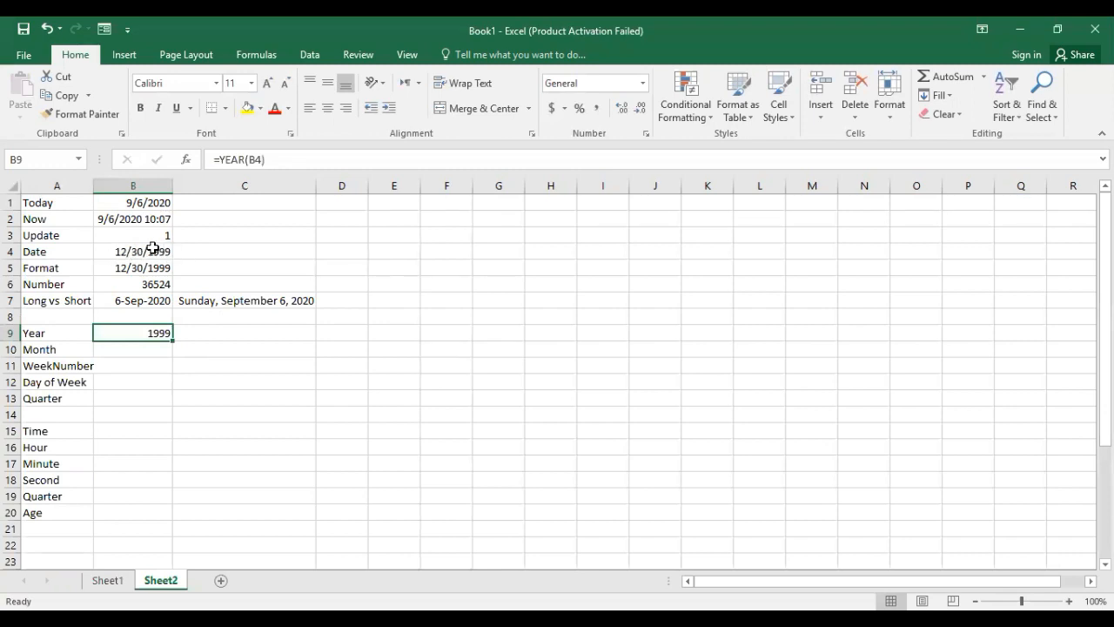
left_click(150, 252)
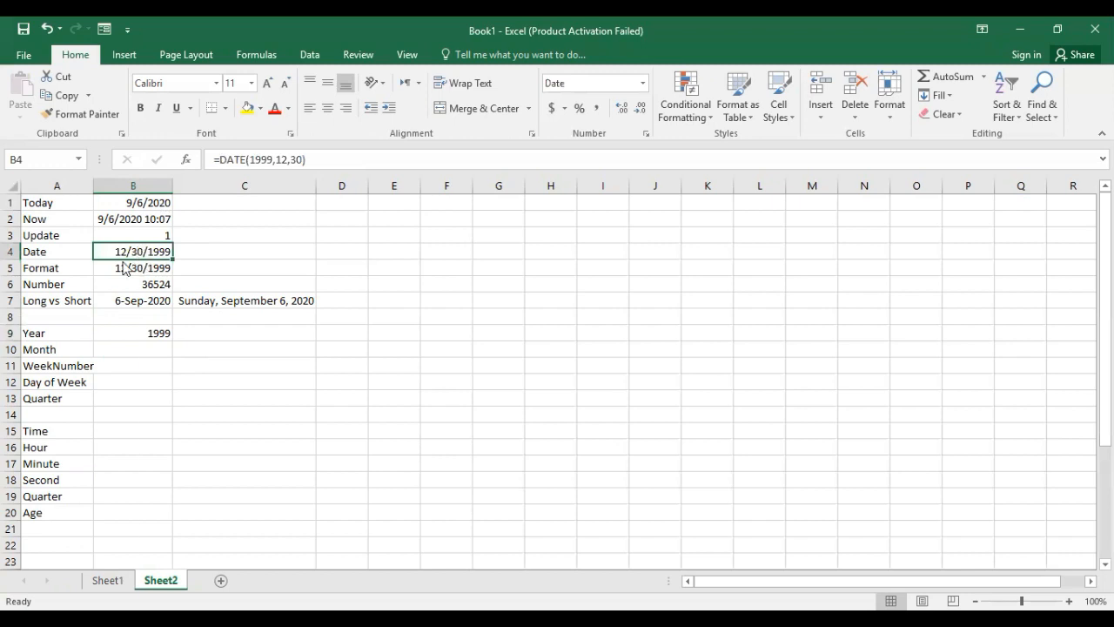
right_click(122, 270)
left_click(125, 269)
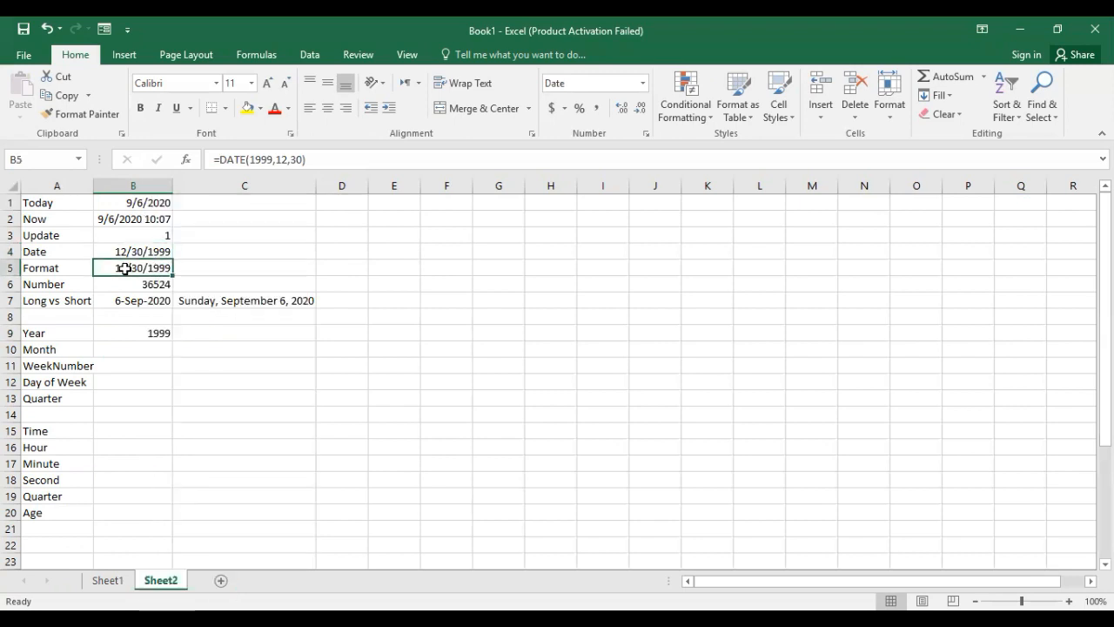
left_click(121, 333)
Enter the formula =MONTH(B4) in cell B10, beside the Month label.
left_click(128, 351)
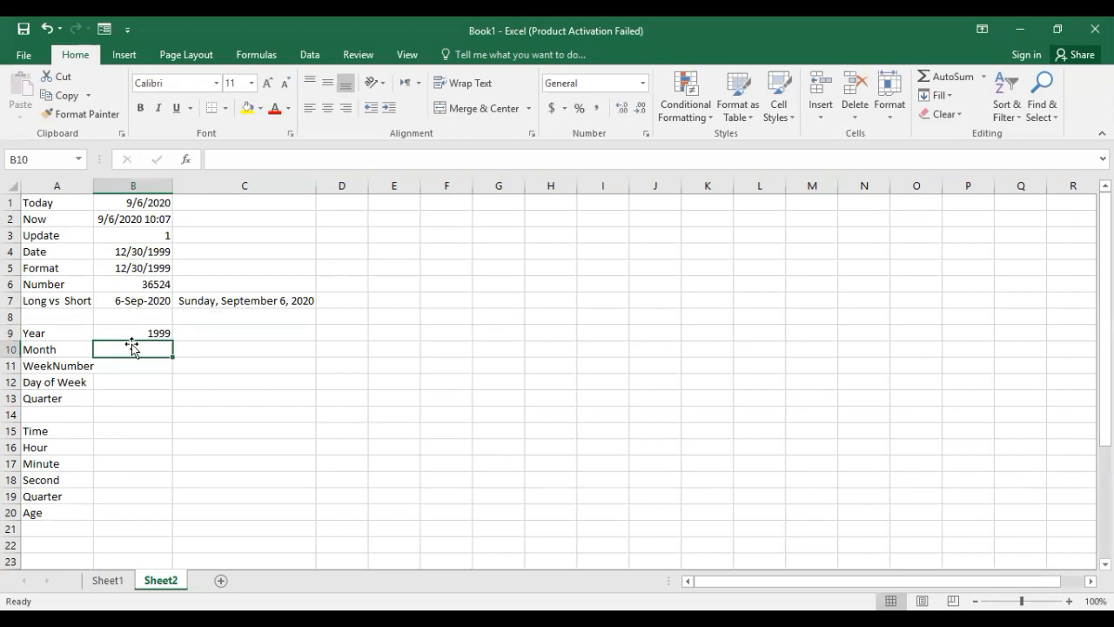
type("=")
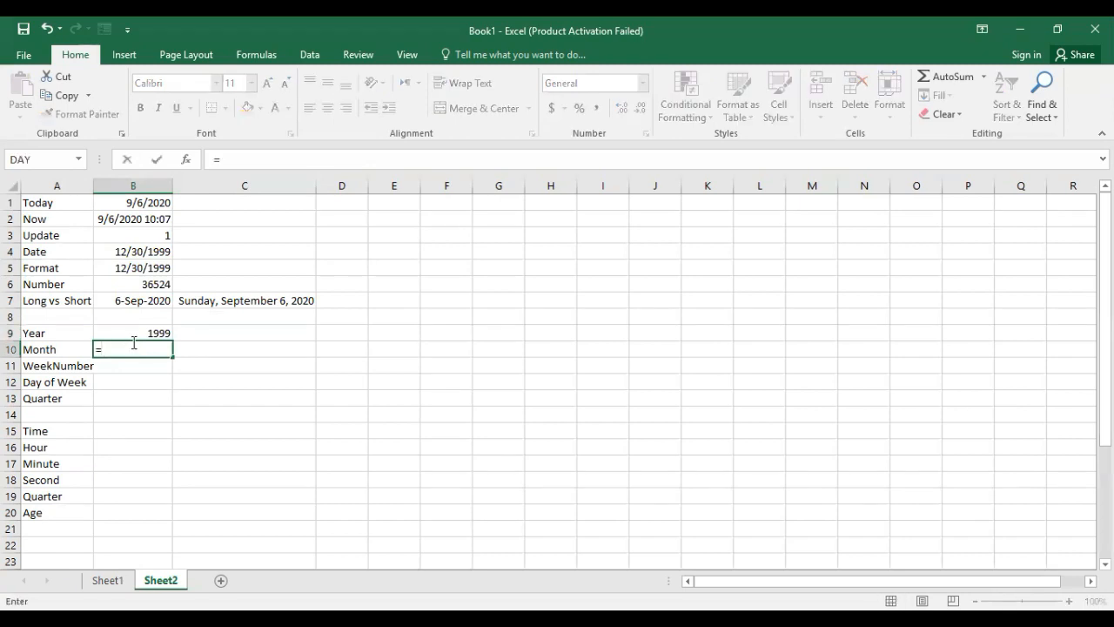
type("mon")
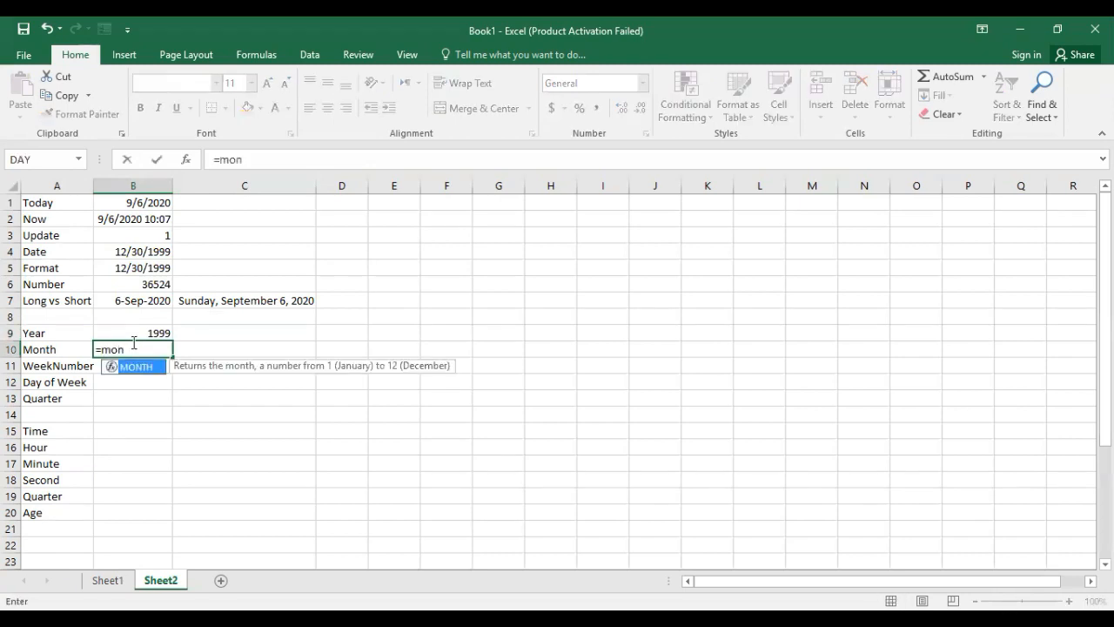
key("Tab")
left_click(147, 253)
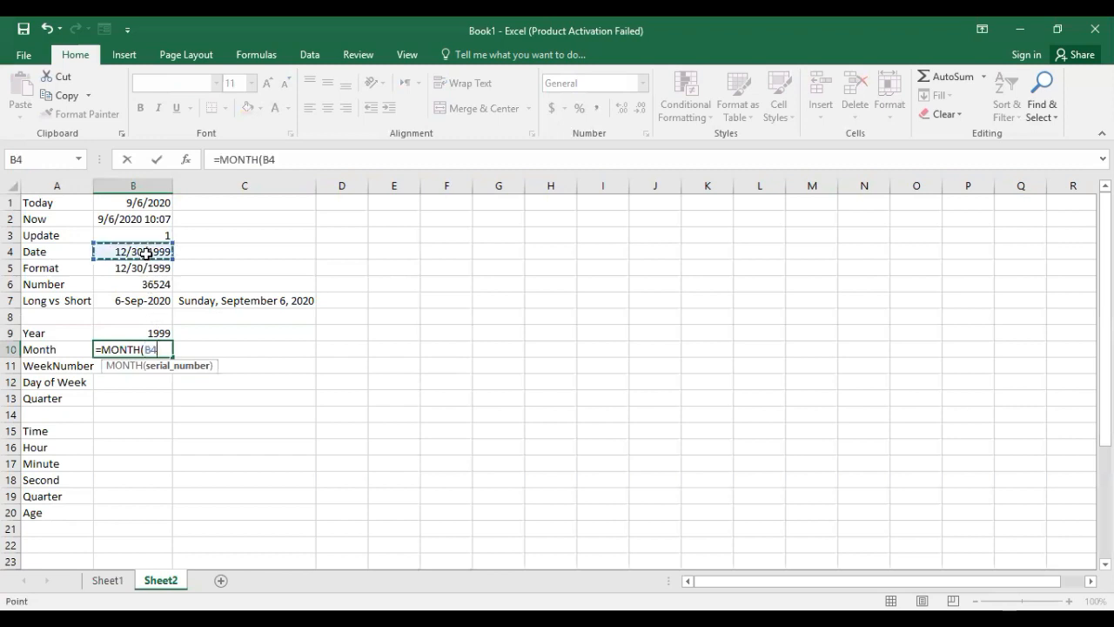
type(")")
key("Return")
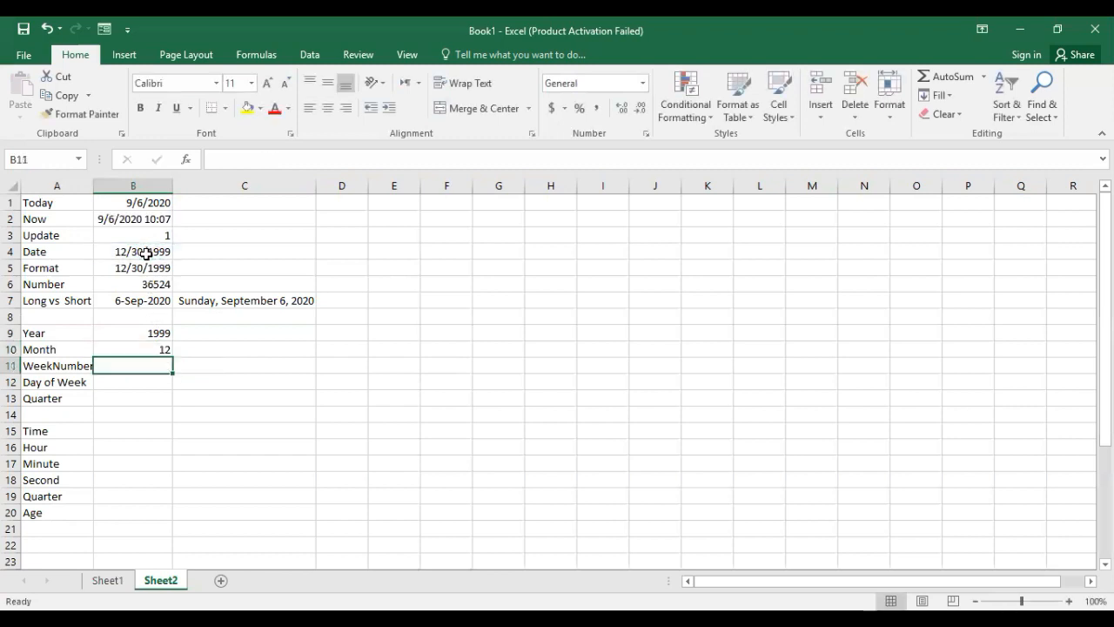
left_click(150, 347)
Enter the formula =TEXT(B4,"mmm") in cell C10 to return the abbreviated month name of the date in B4.
left_click(210, 348)
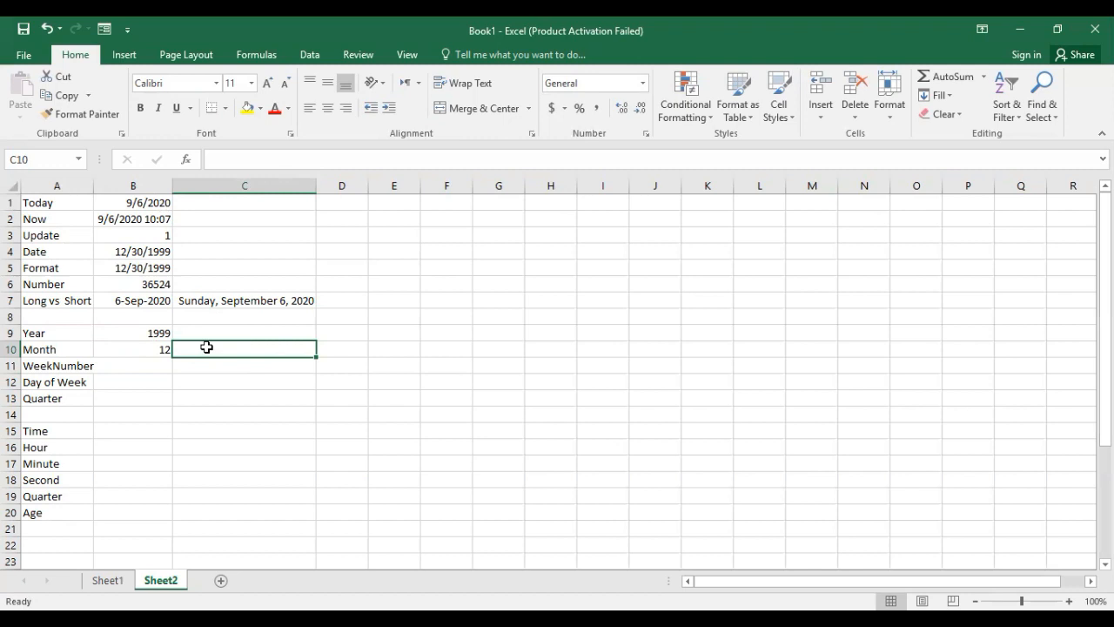
type("=")
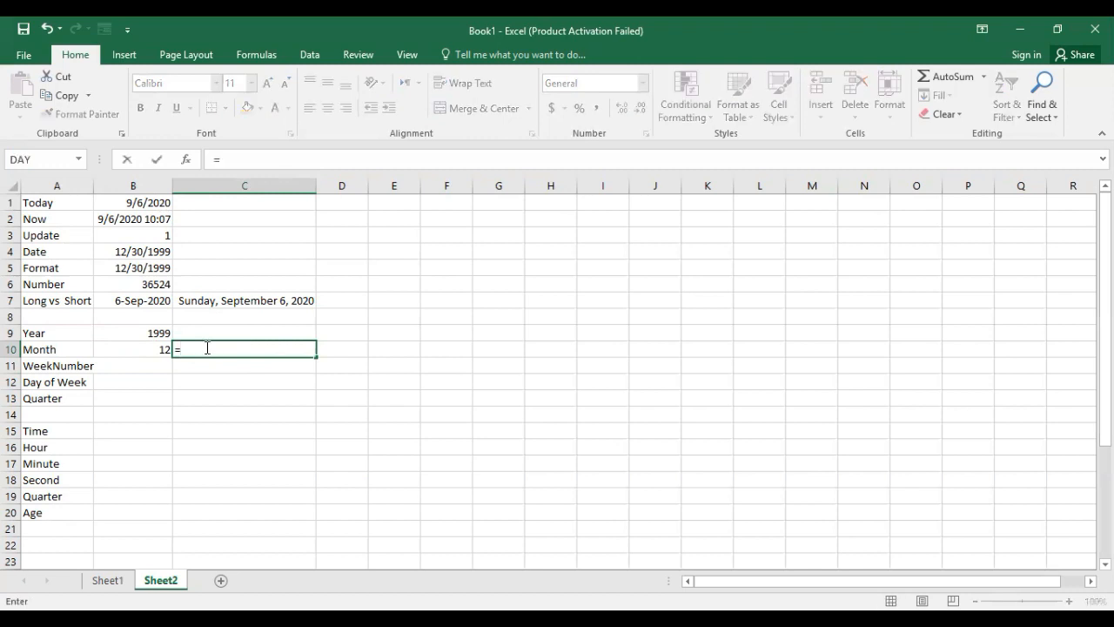
type("tex")
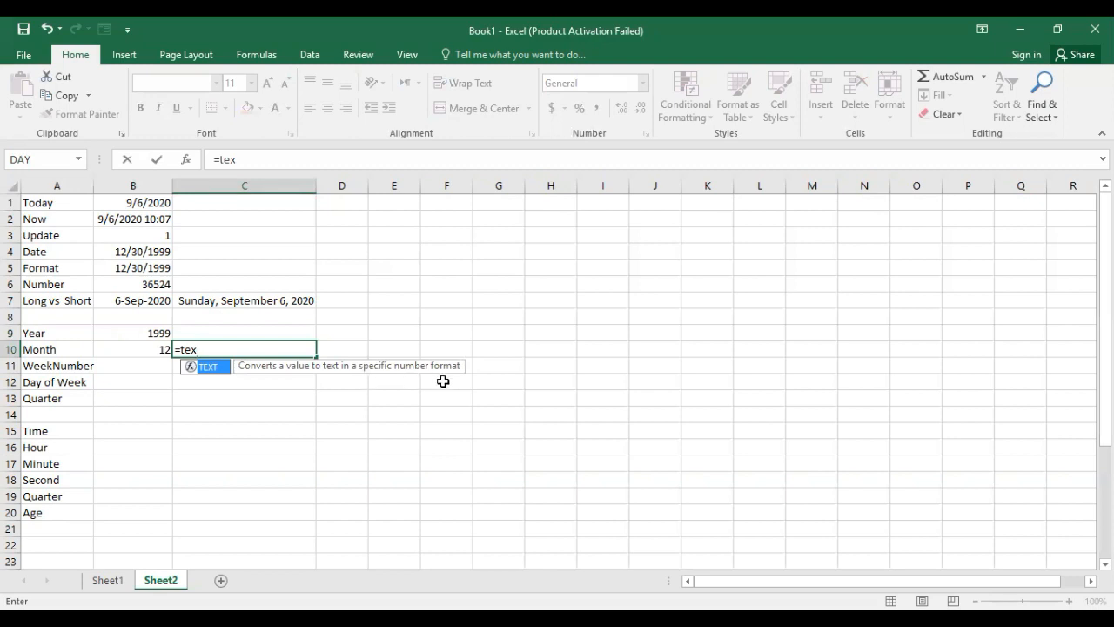
key("Tab")
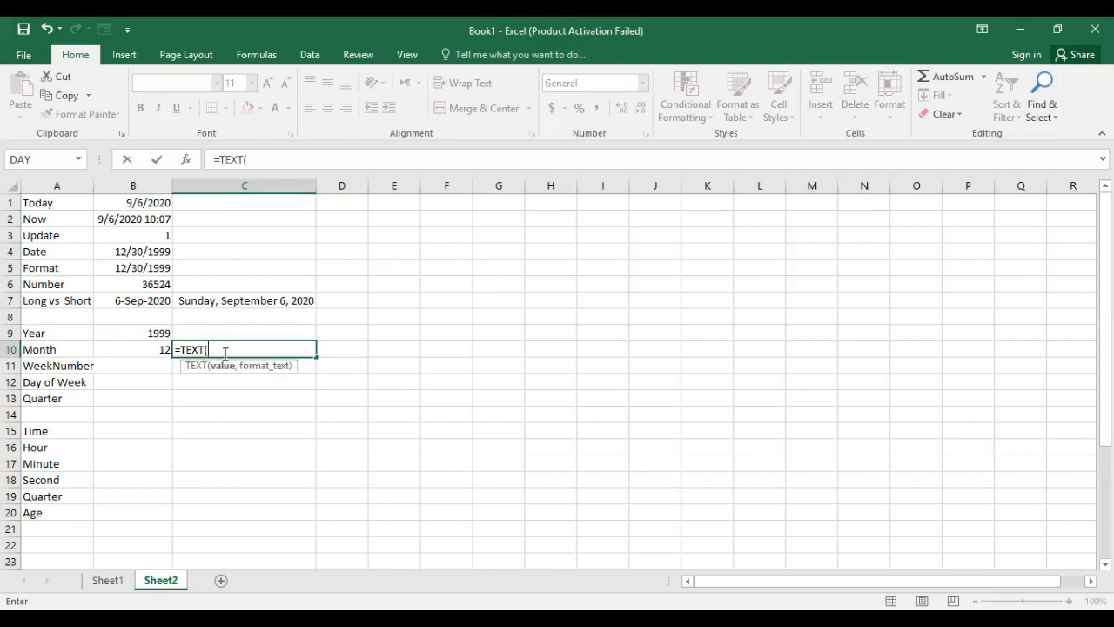
left_click(145, 253)
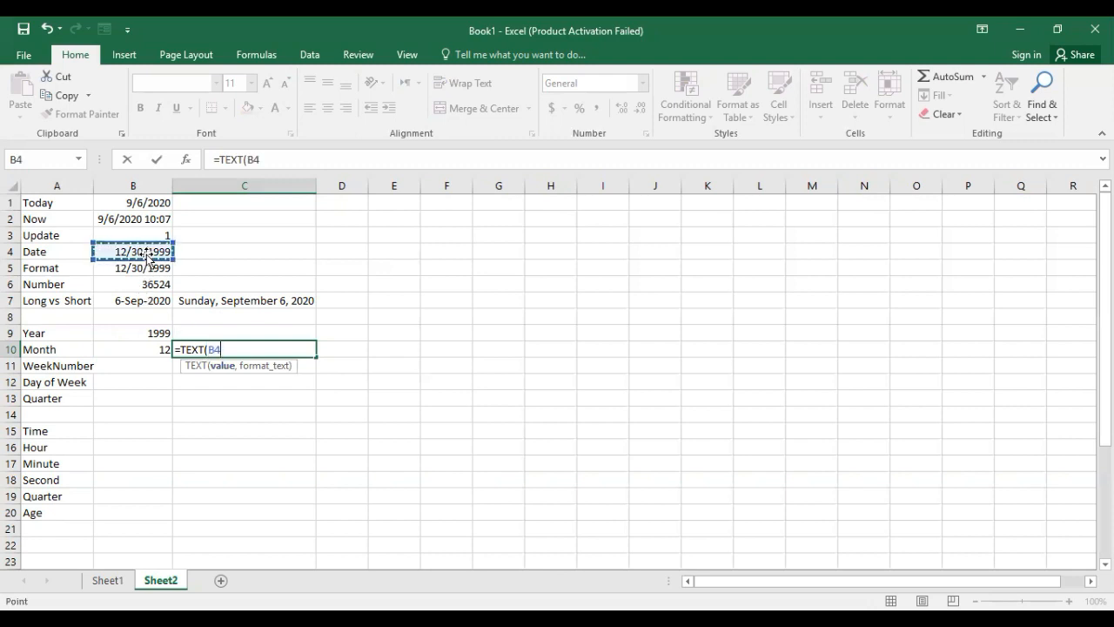
type(",")
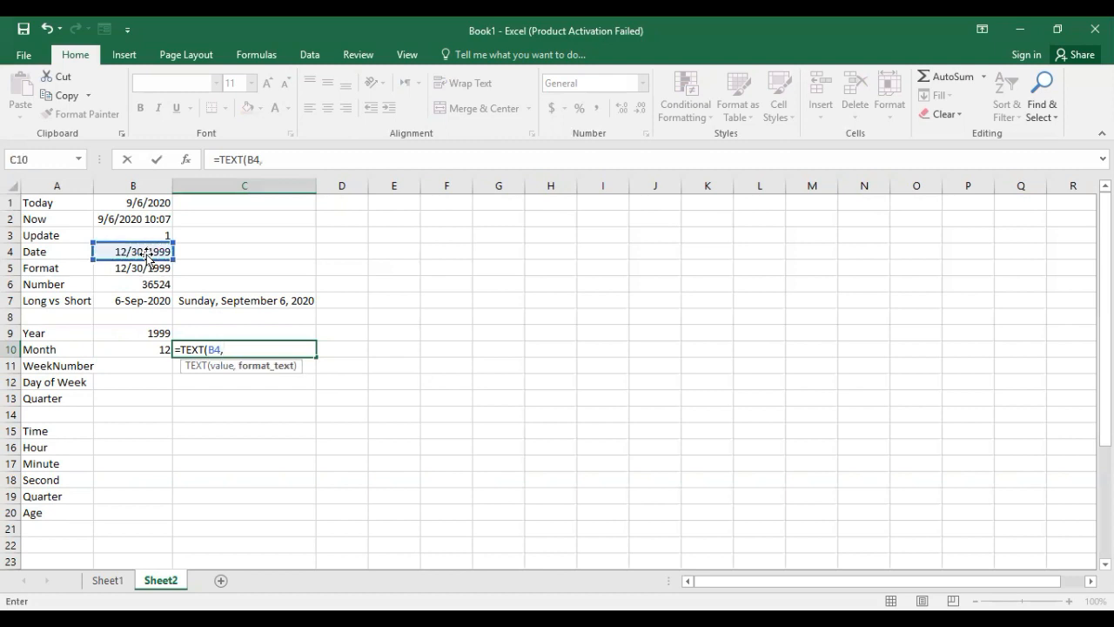
type("\"mmm\")")
key("Return")
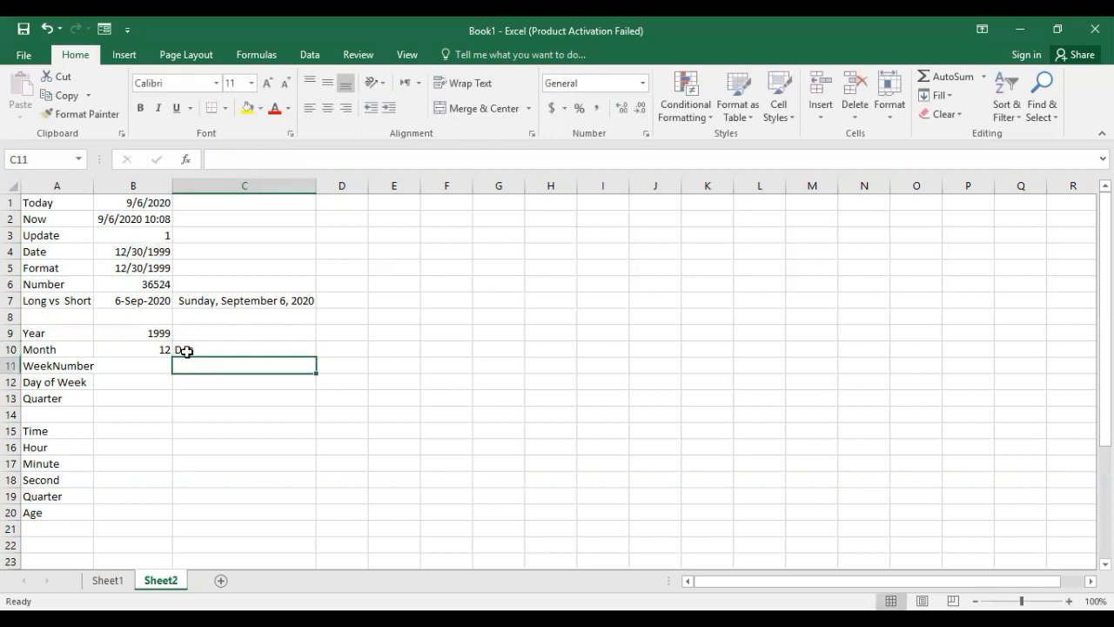
Change the formula in C10 to =TEXT(B4,"mmmm") to return the full month name of the date in B4.
left_click(187, 351)
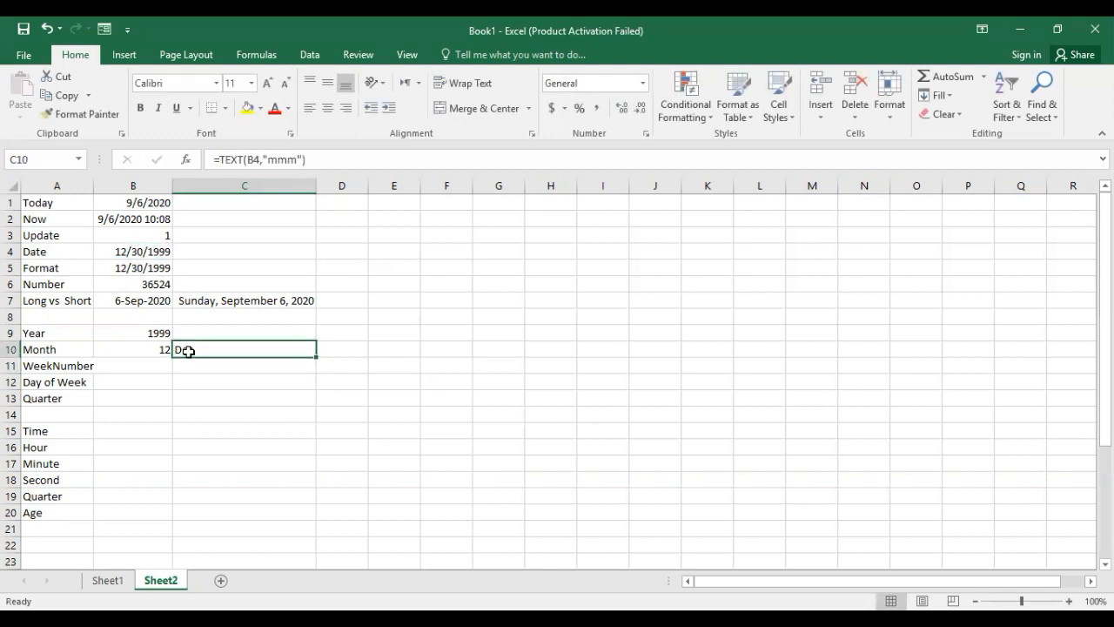
left_click(284, 160)
type("m")
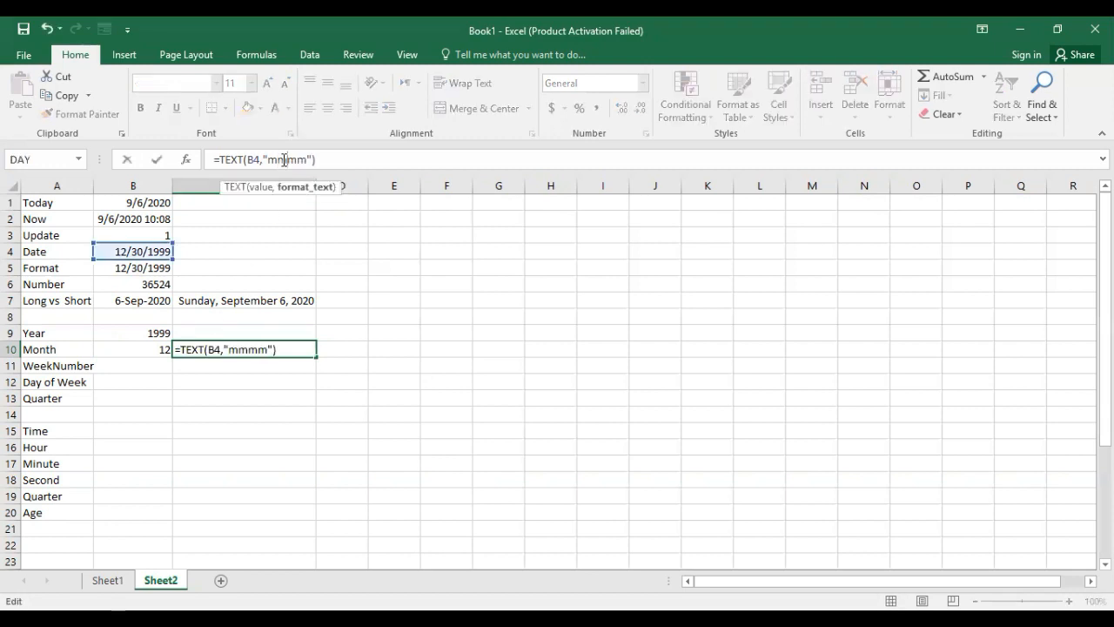
key("ctrl+Return")
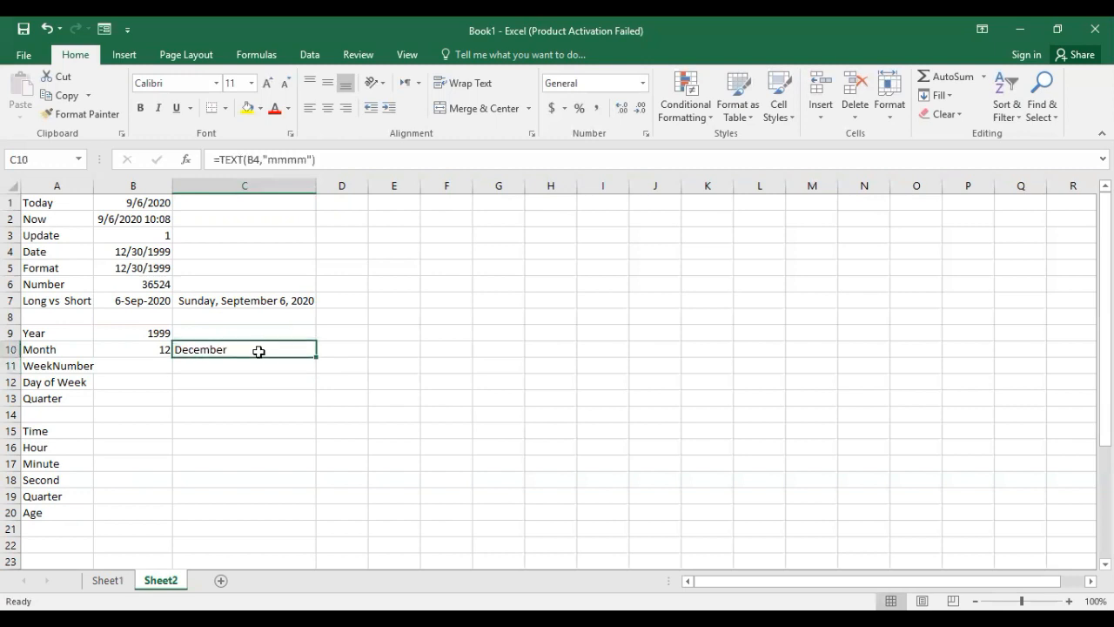
Copy cell C10 and paste only its formula into D10 using Paste Special with the Formulas option.
left_click(335, 347)
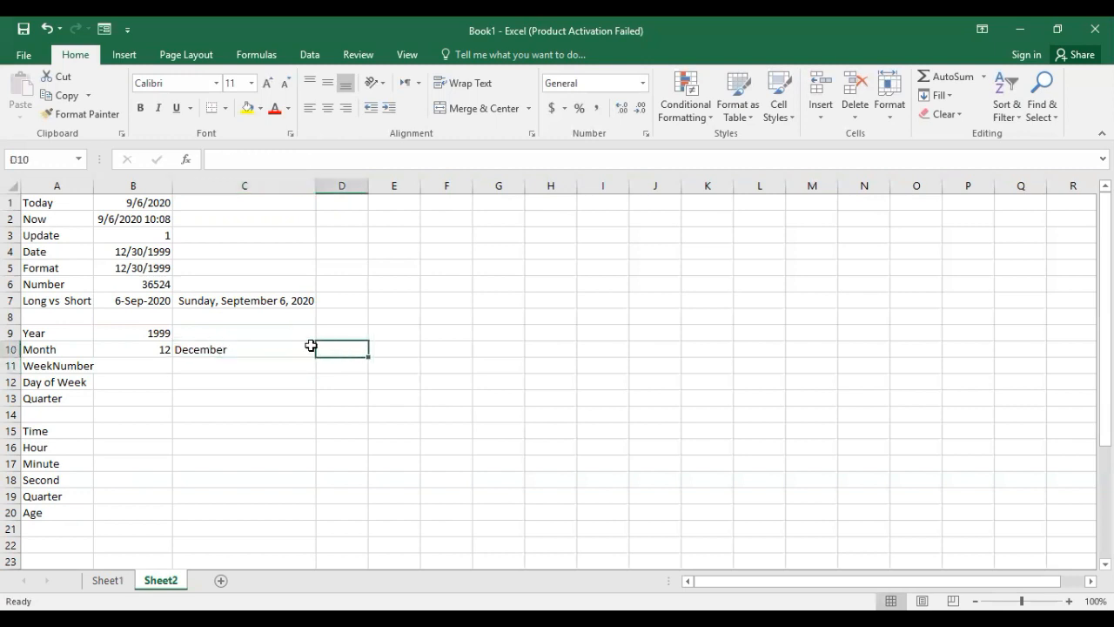
left_click(302, 347)
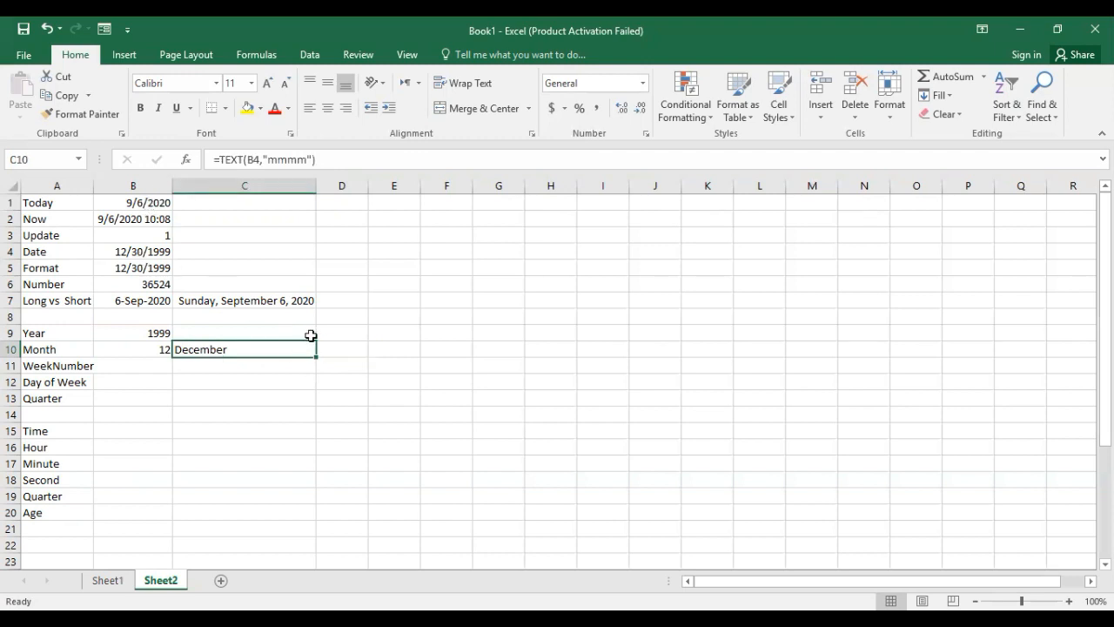
key("ctrl+c")
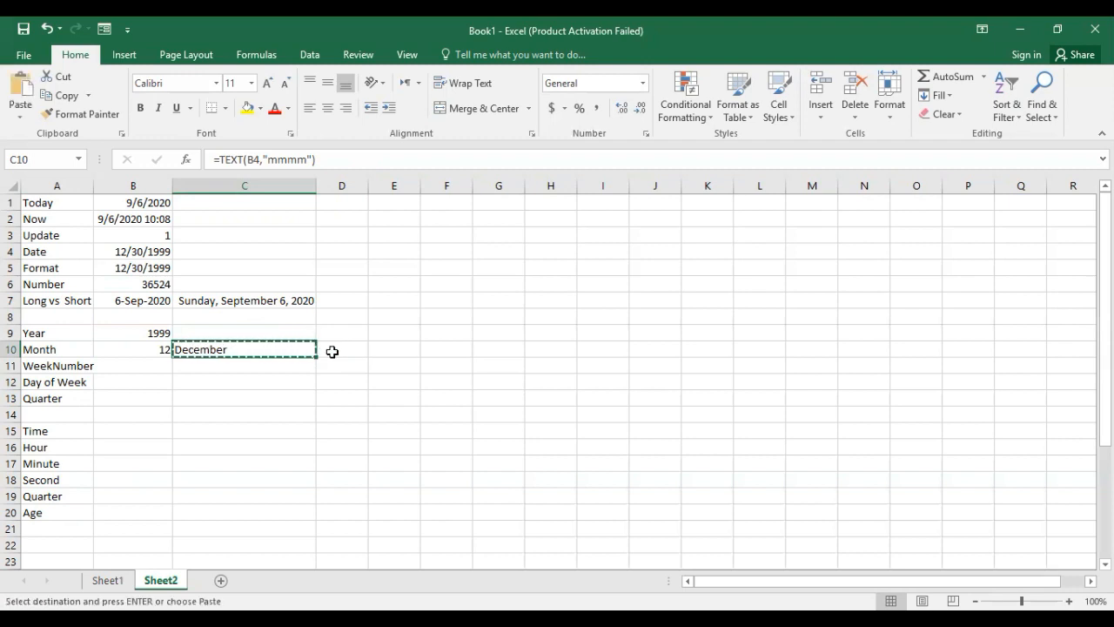
left_click(333, 352)
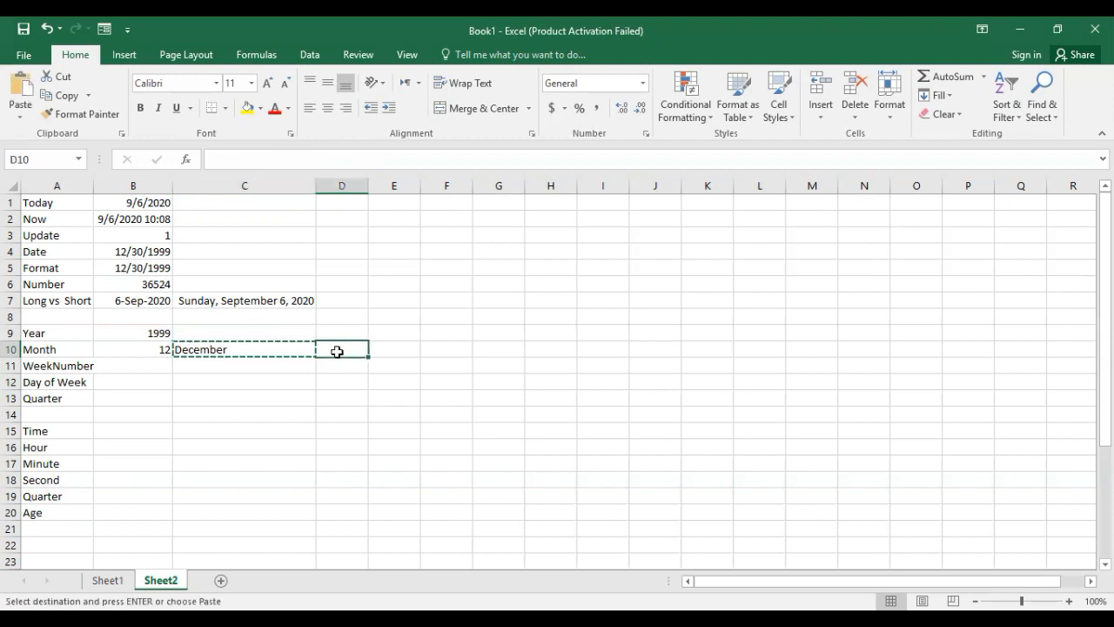
key("ctrl+alt+v")
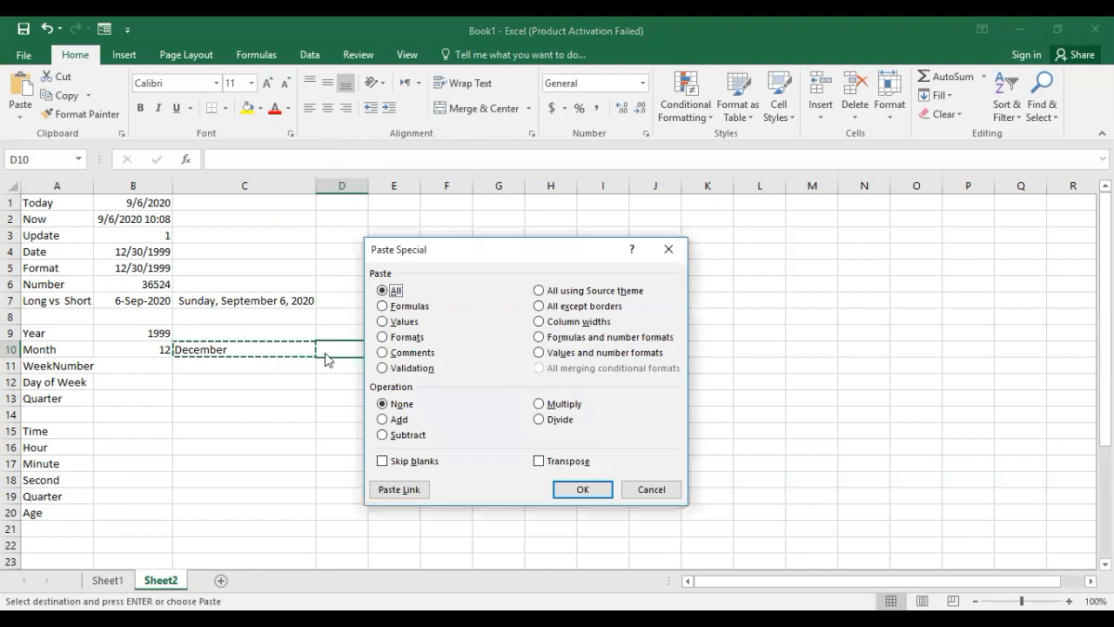
left_click(416, 306)
left_click(566, 491)
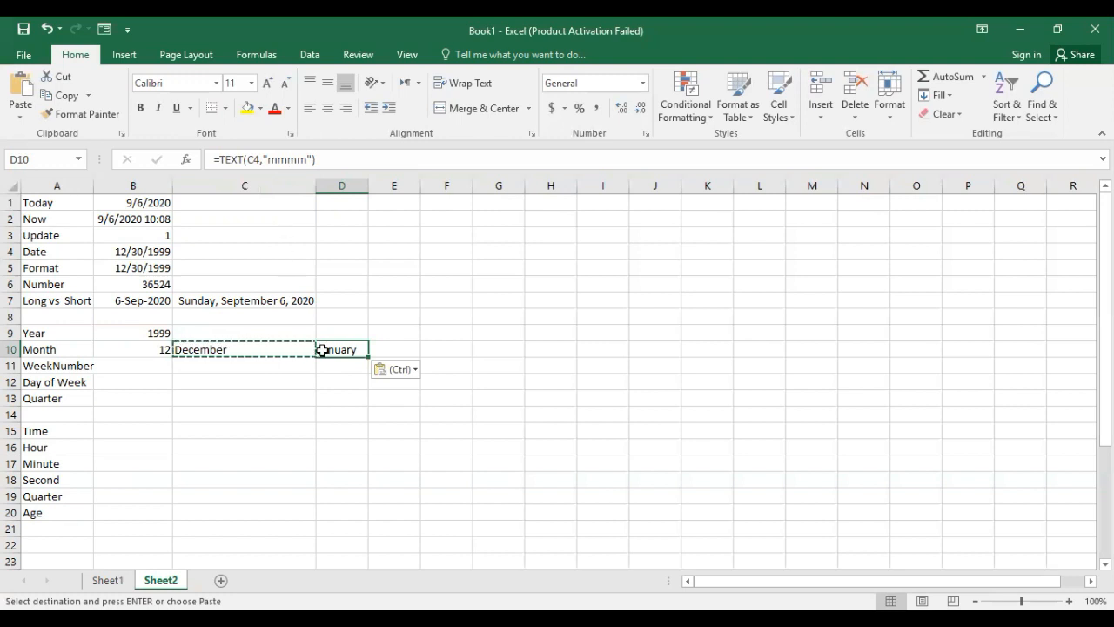
key("Escape")
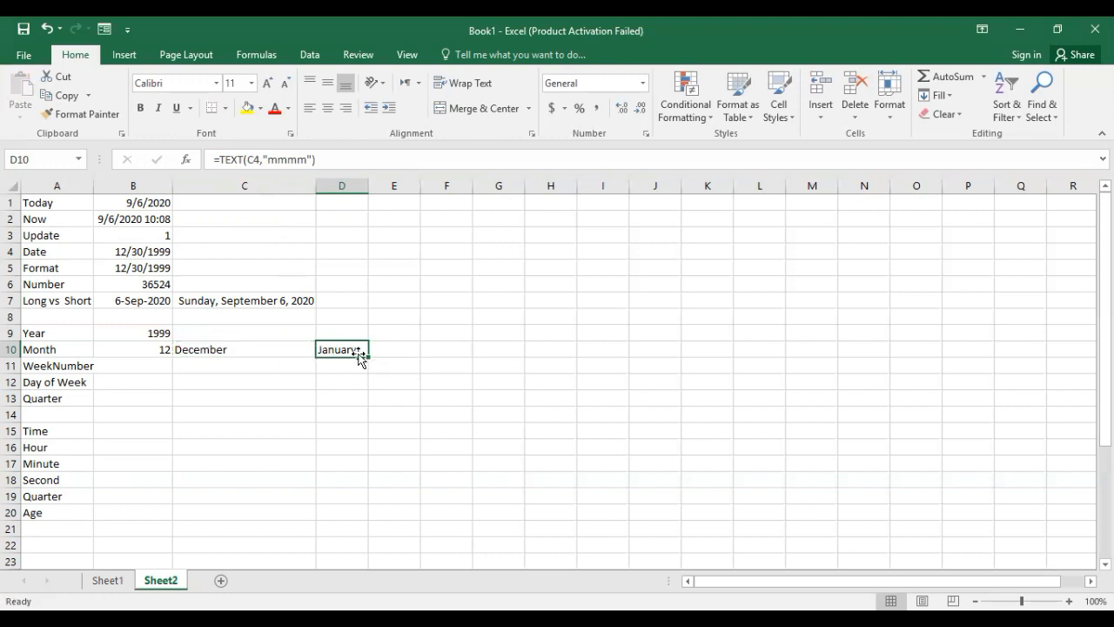
Edit the formula in D10 to reference today's date in B1, as =TEXT(B1,"mmmm"), and compare it with C10.
left_click(263, 161)
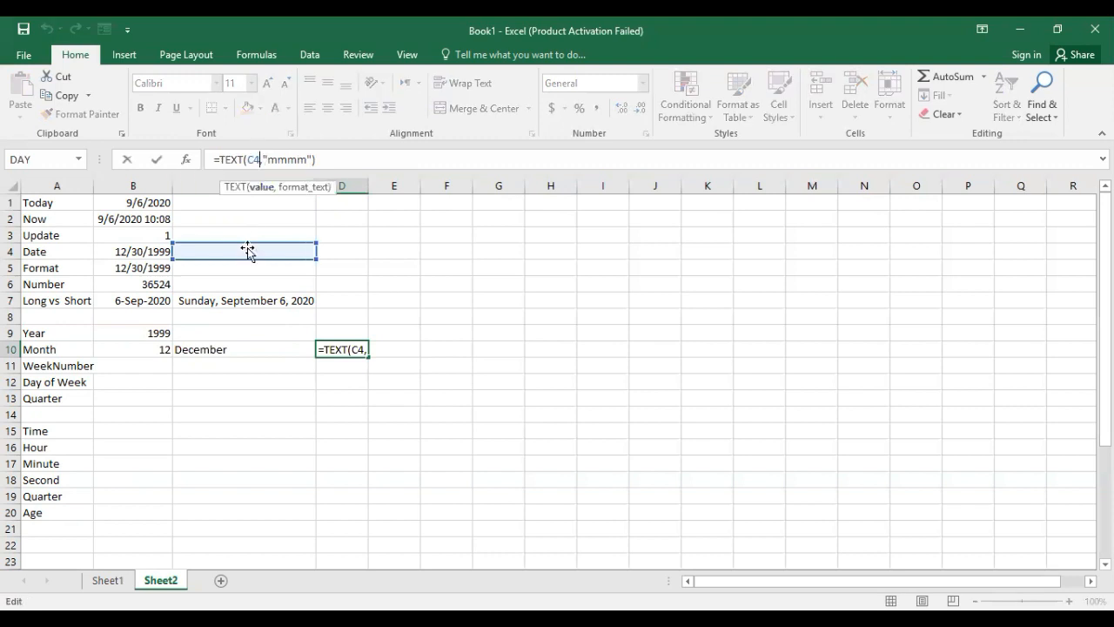
left_click(156, 220)
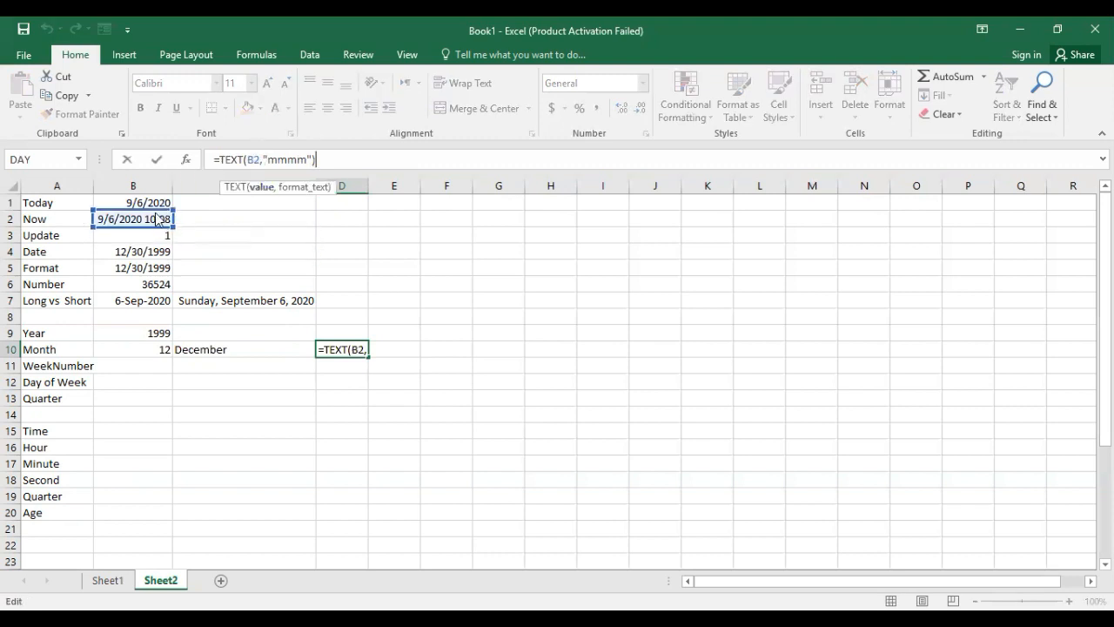
left_click(152, 204)
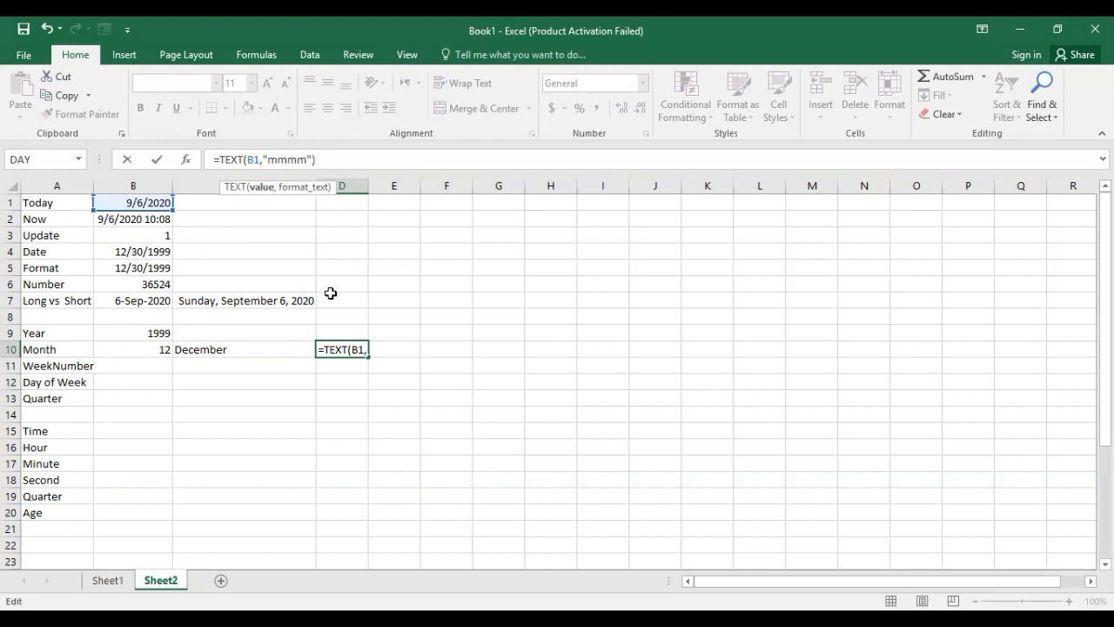
key("Return")
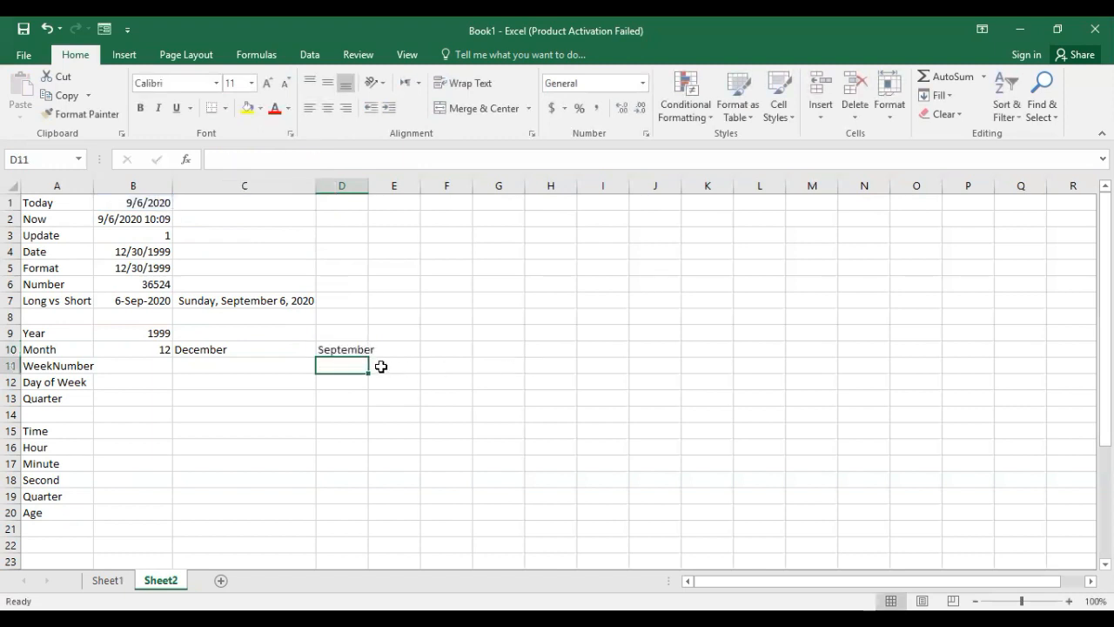
left_click(346, 350)
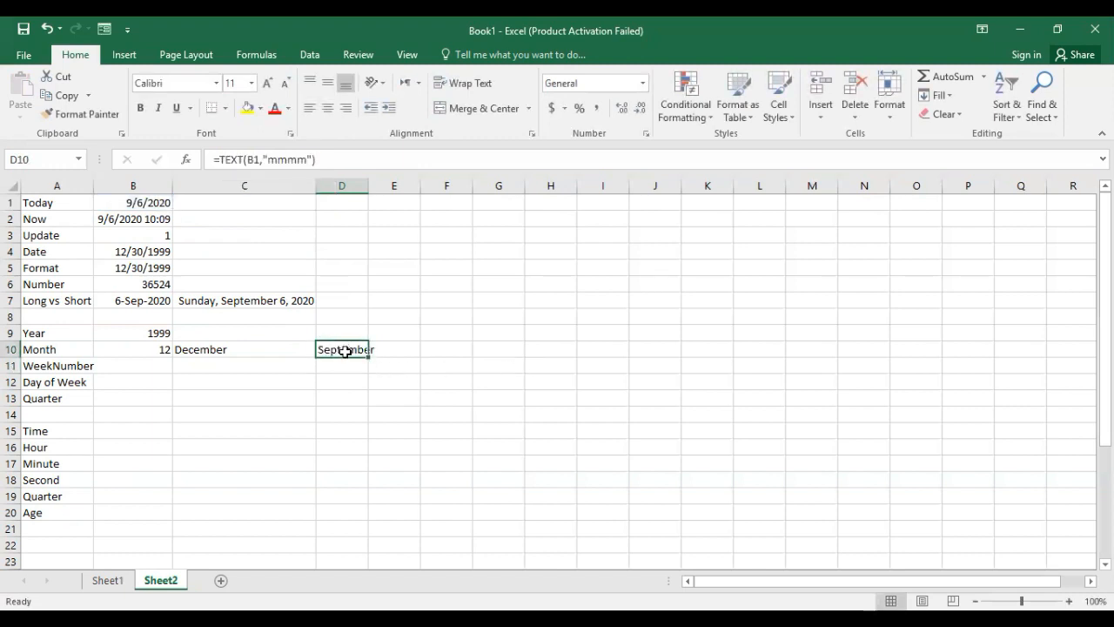
left_click(236, 355)
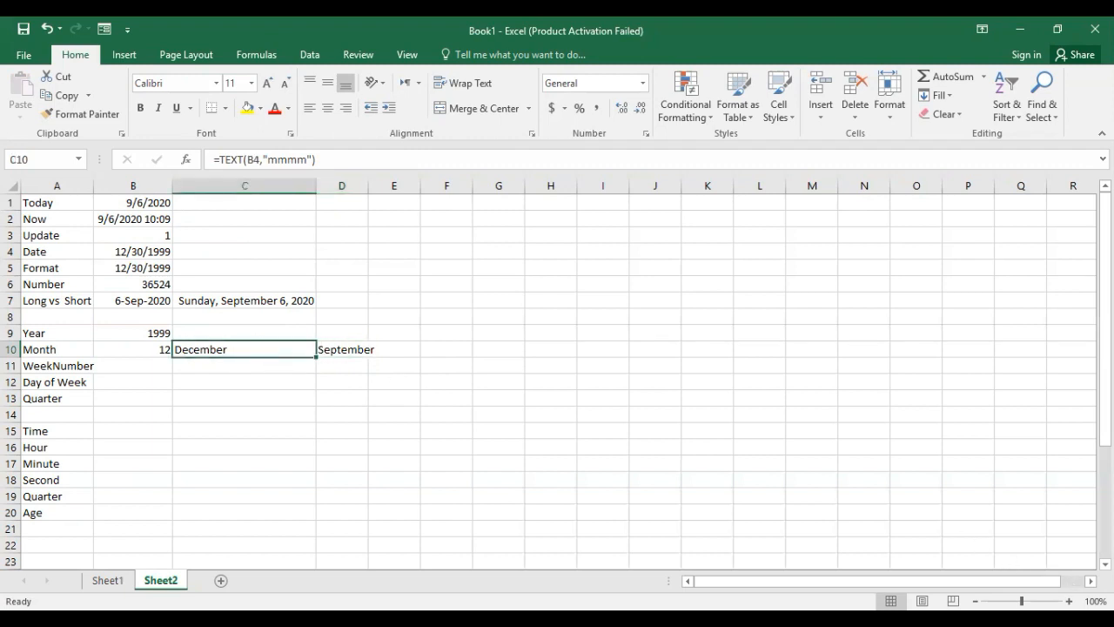
AutoFit the width of column B so the date and time in B2 fit in the cell.
scroll(878, 522, "up", 2, "ctrl")
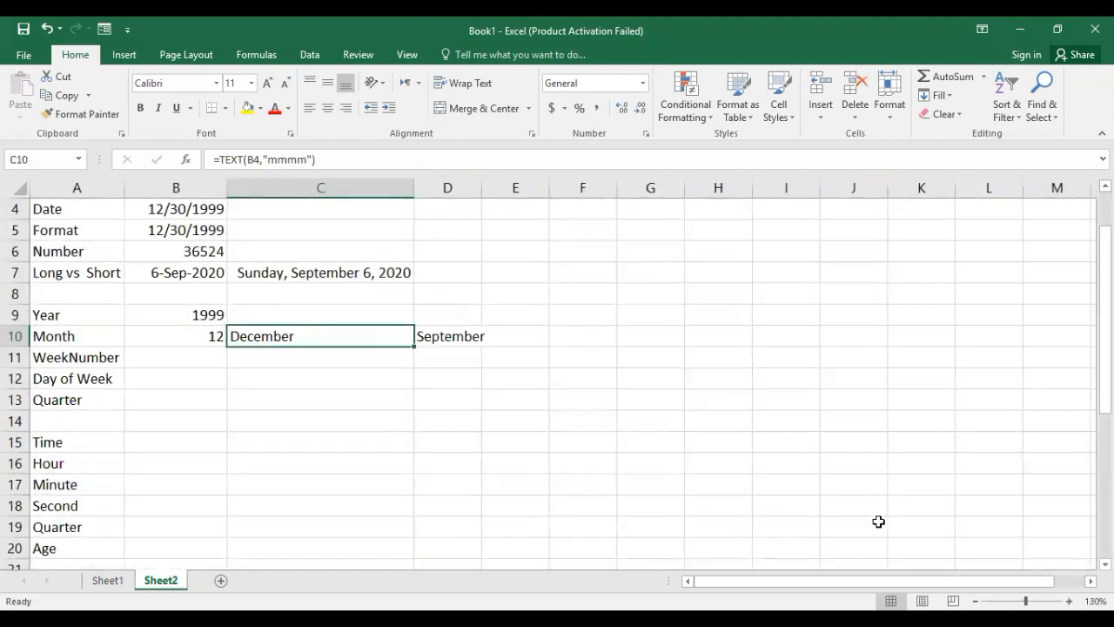
scroll(840, 502, "up", 1)
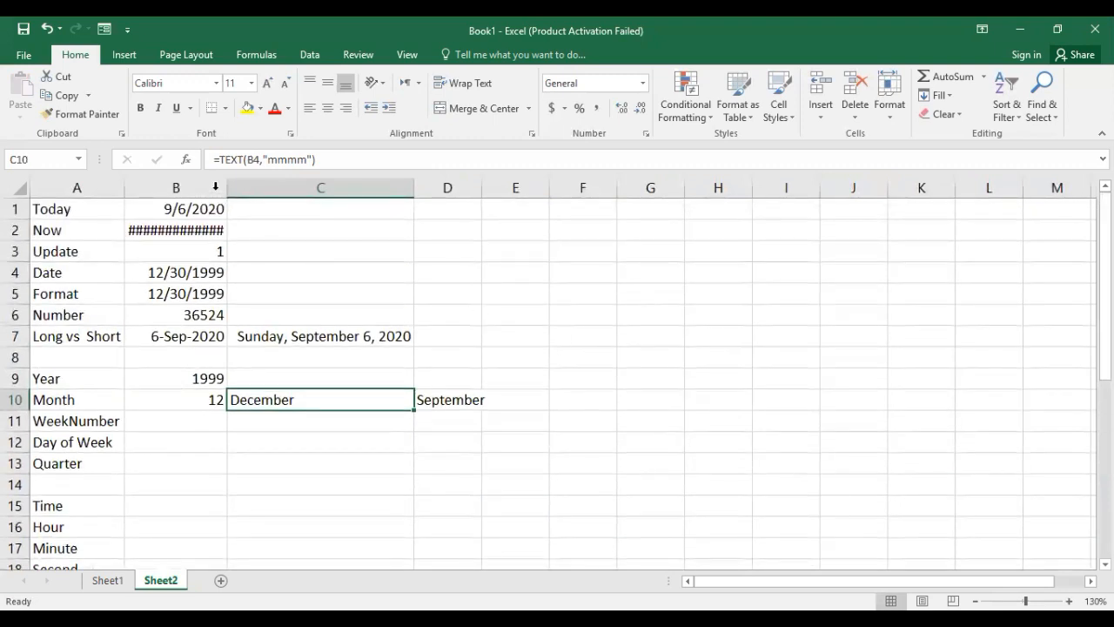
double_click(225, 184)
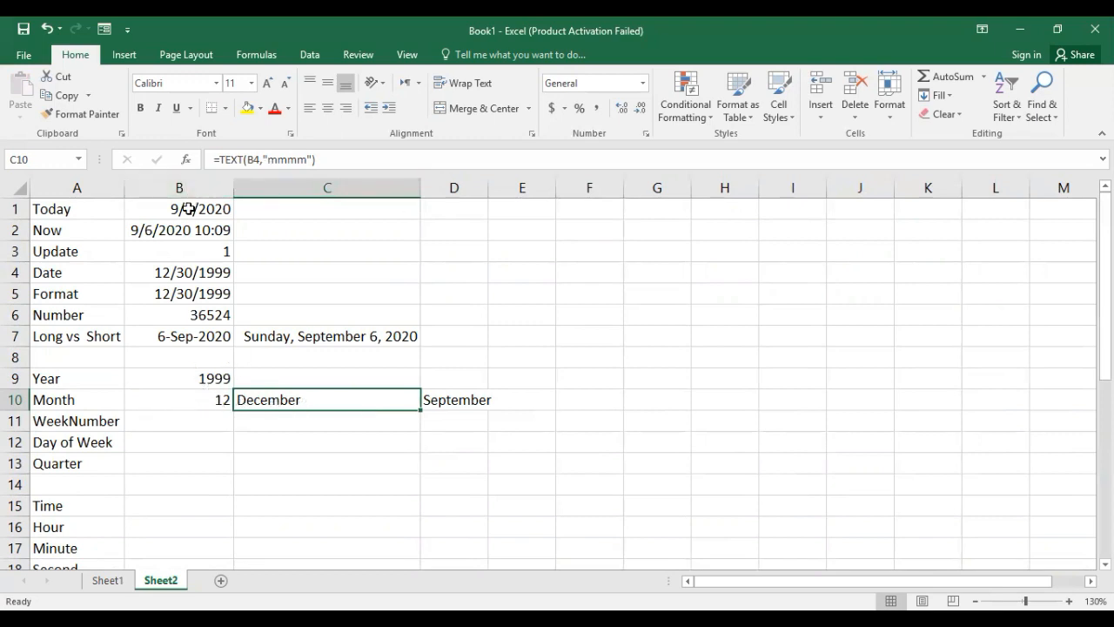
Enter the formula =WEEKNUM(B4,1) in cell B11, beside the WeekNumber label, with weeks beginning on Sunday.
left_click(167, 421)
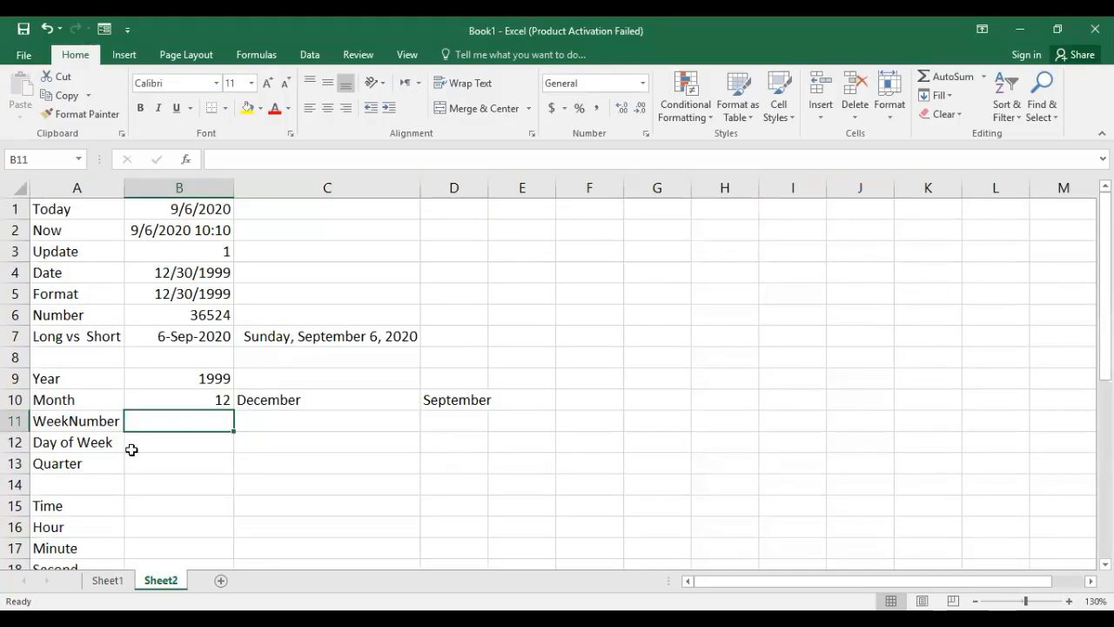
type("=")
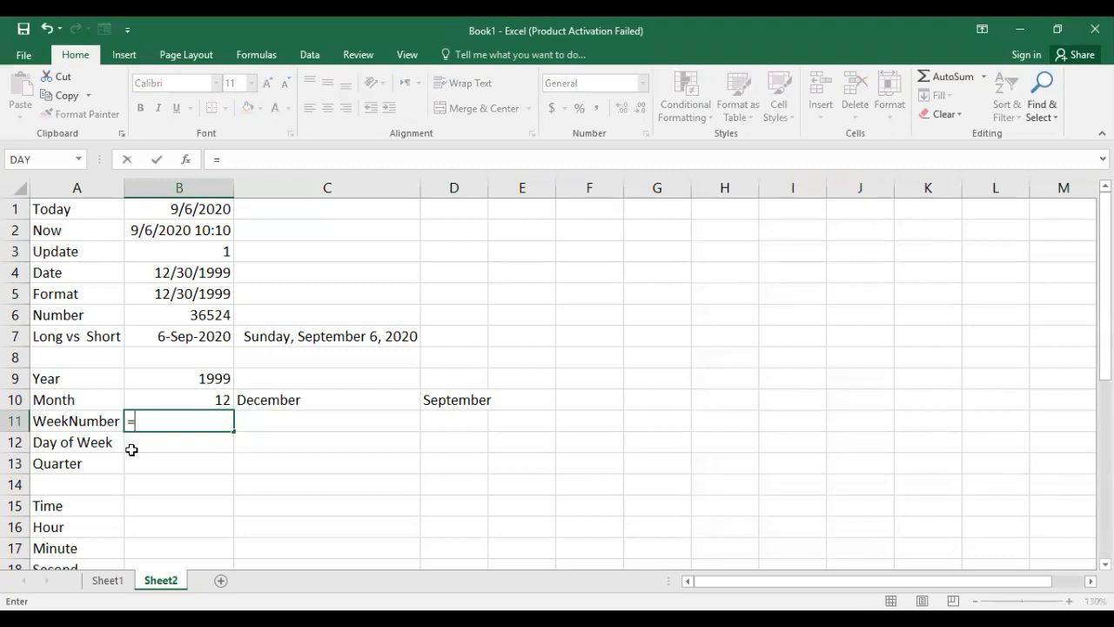
type("wee")
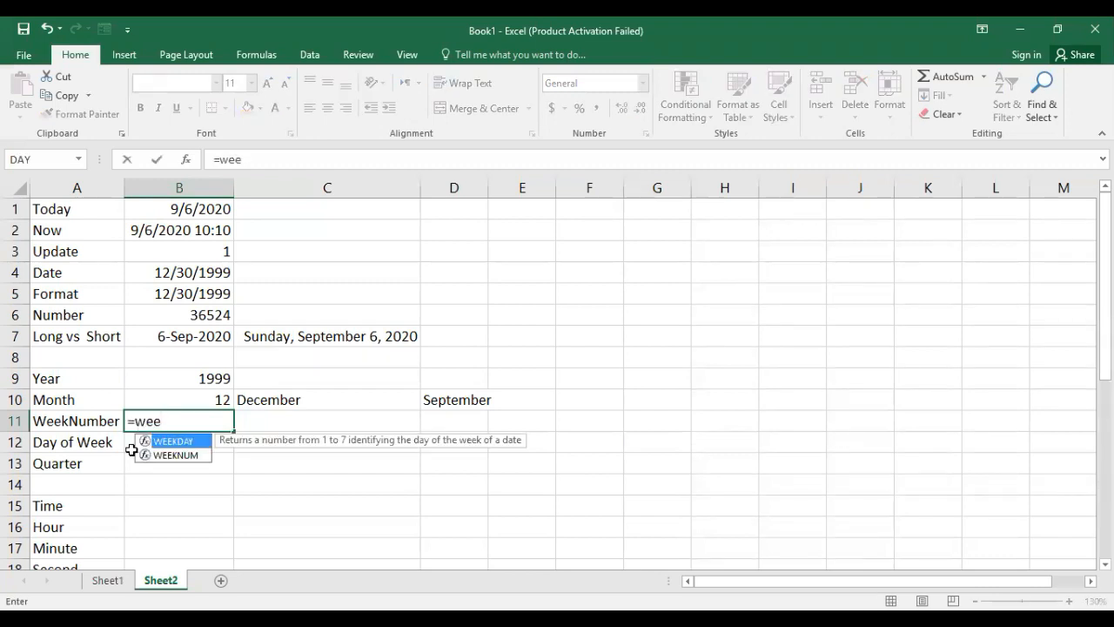
type("kn")
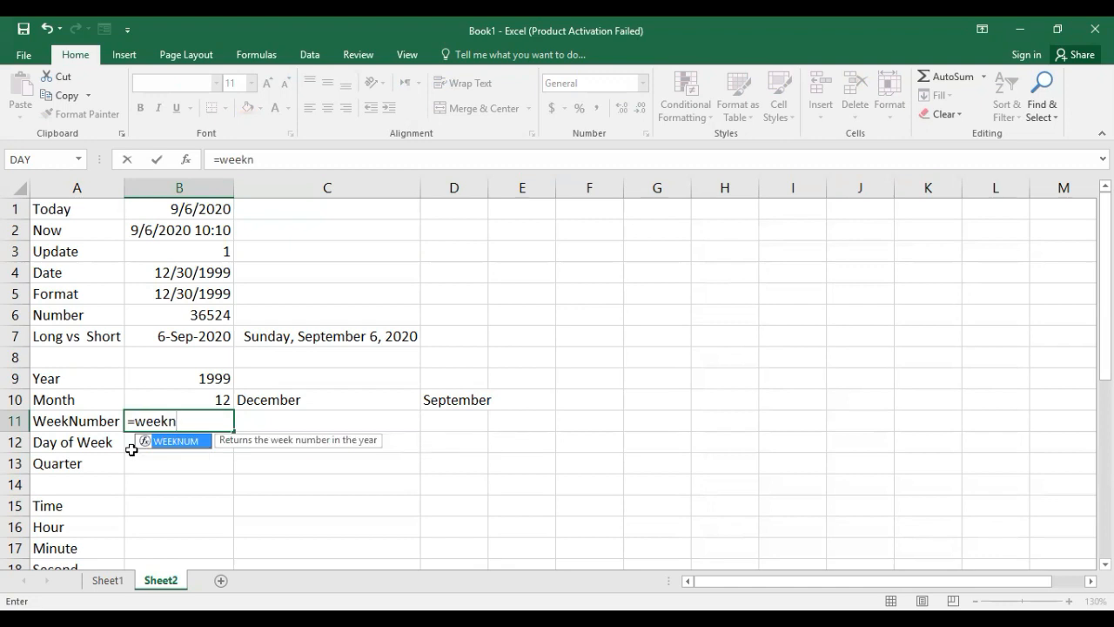
key("Tab")
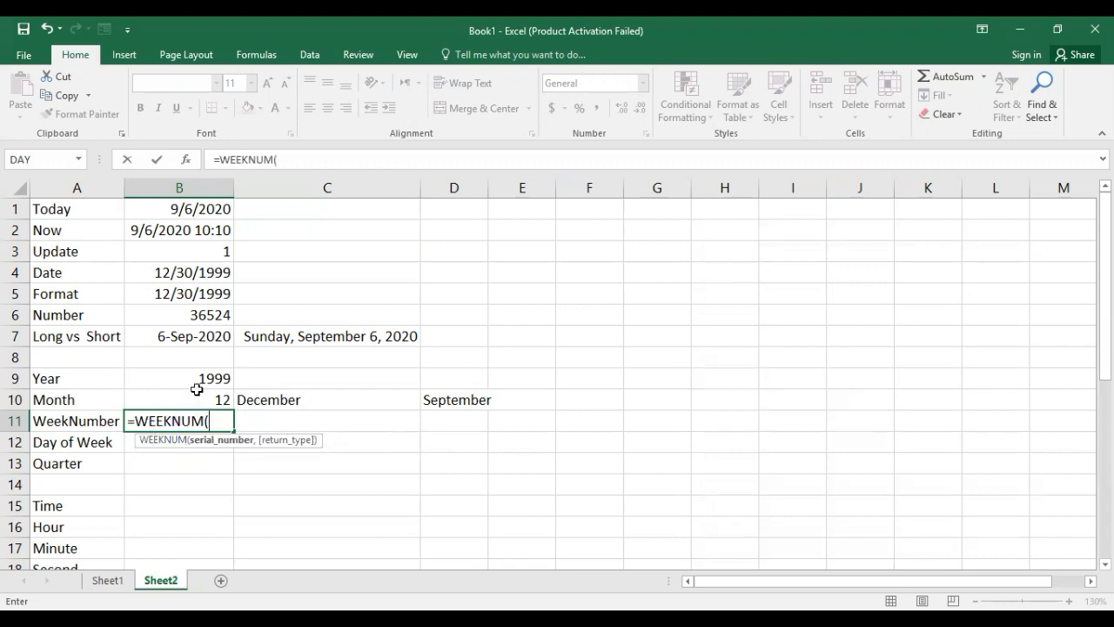
left_click(209, 275)
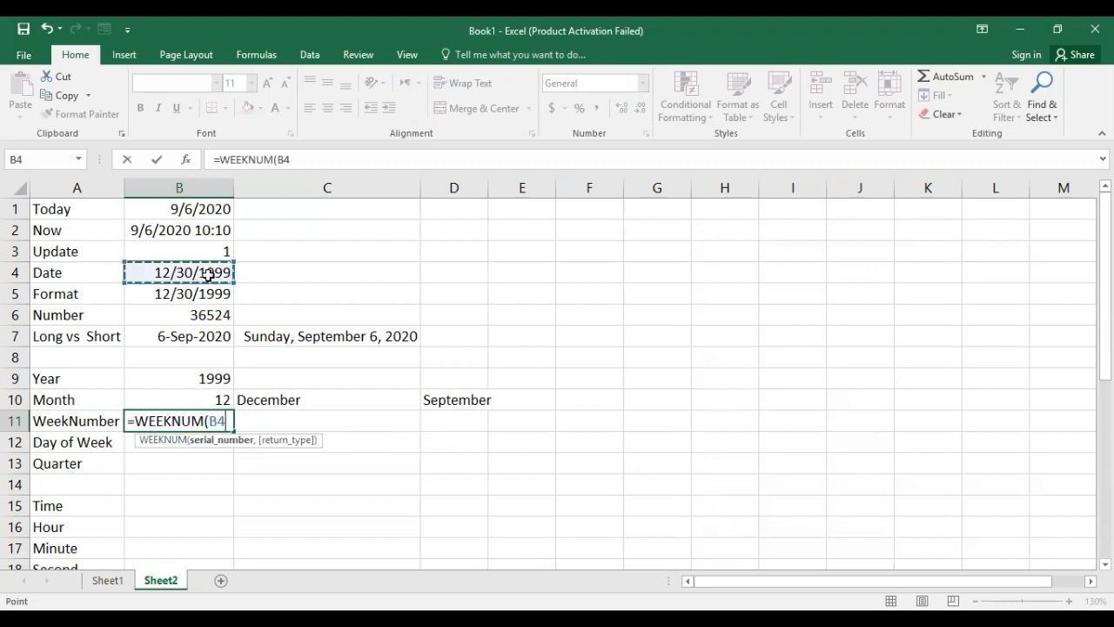
type(",")
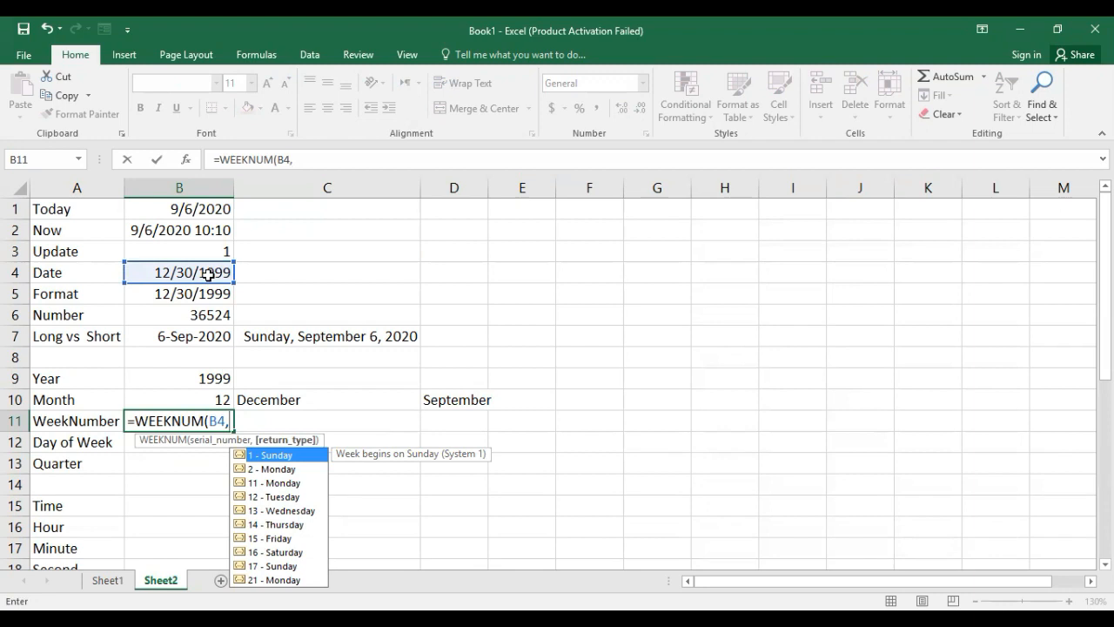
type("1")
key("Return")
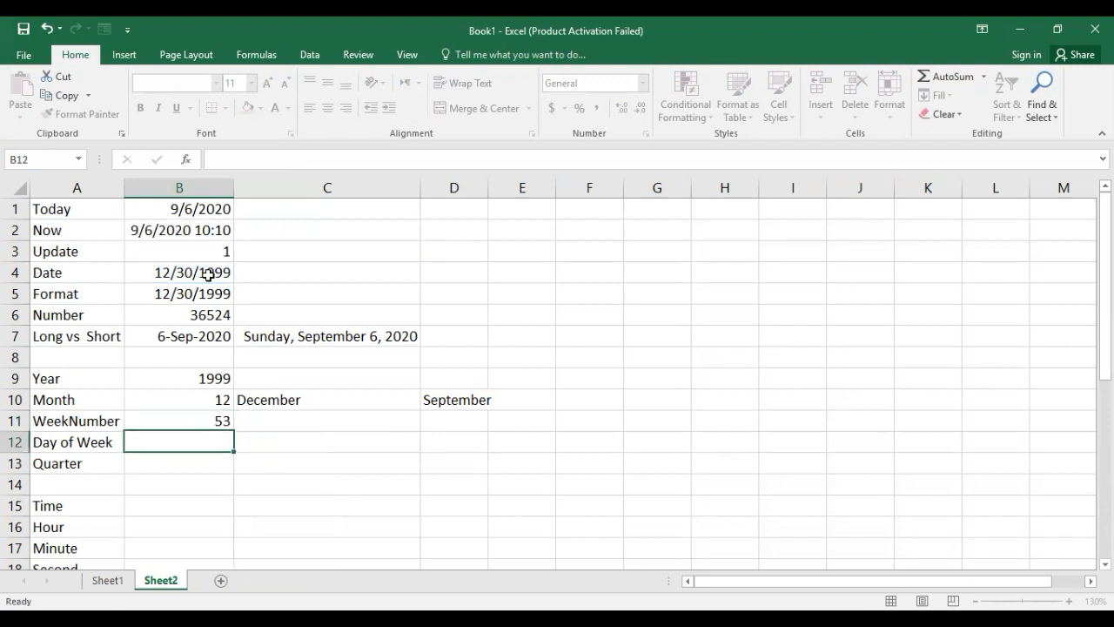
Review the return_type options of the WEEKNUM formula in B11, keeping option 1 - Sunday.
left_click(208, 423)
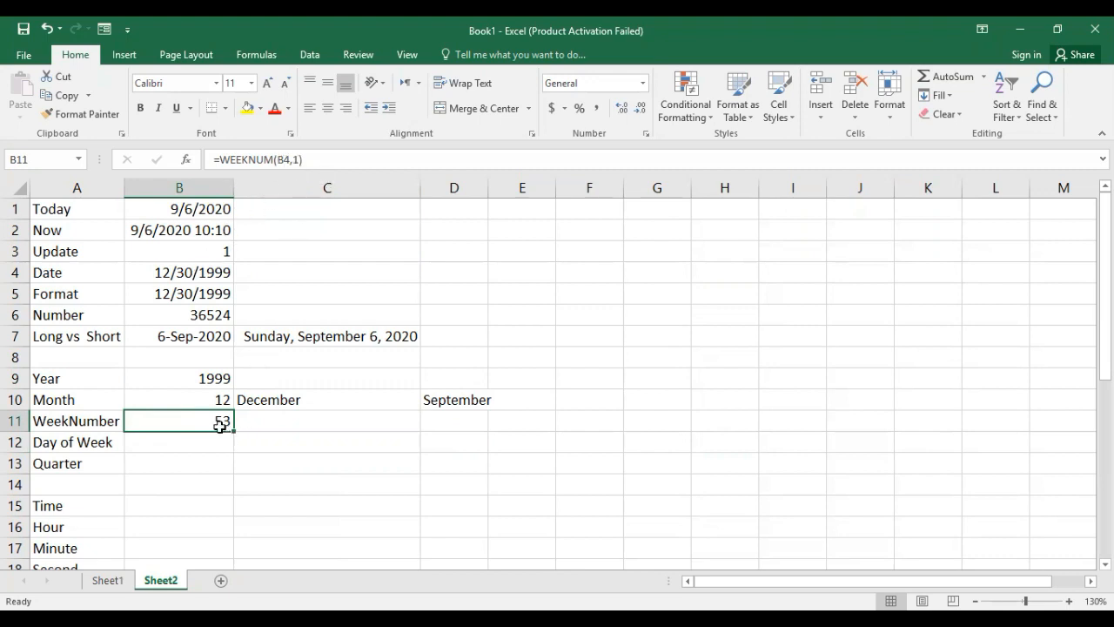
left_click(297, 159)
key("BackSpace")
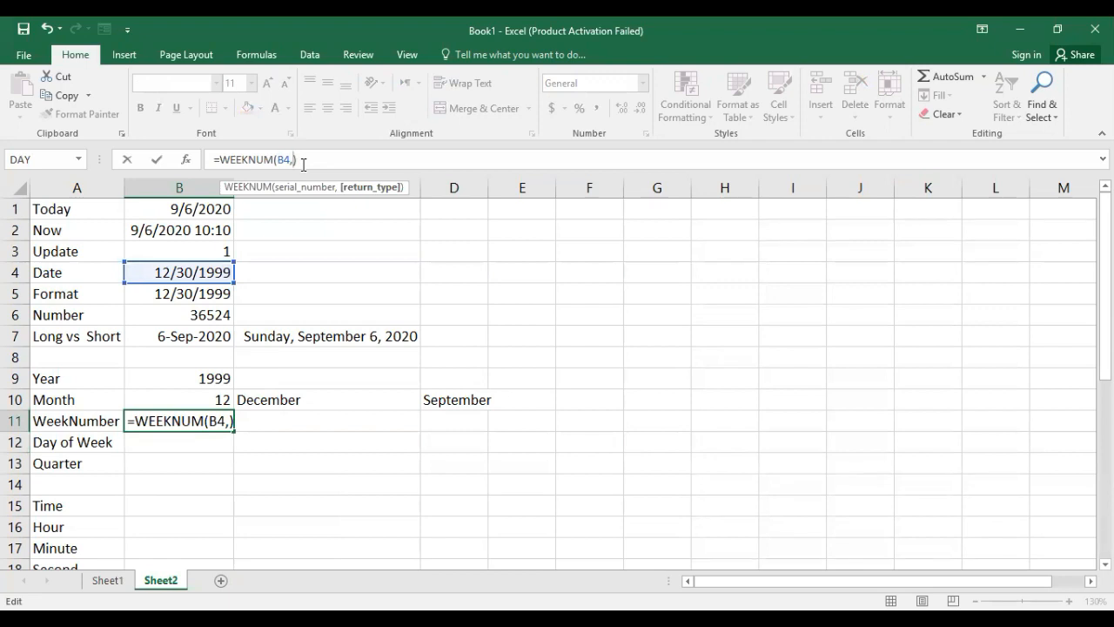
type("1")
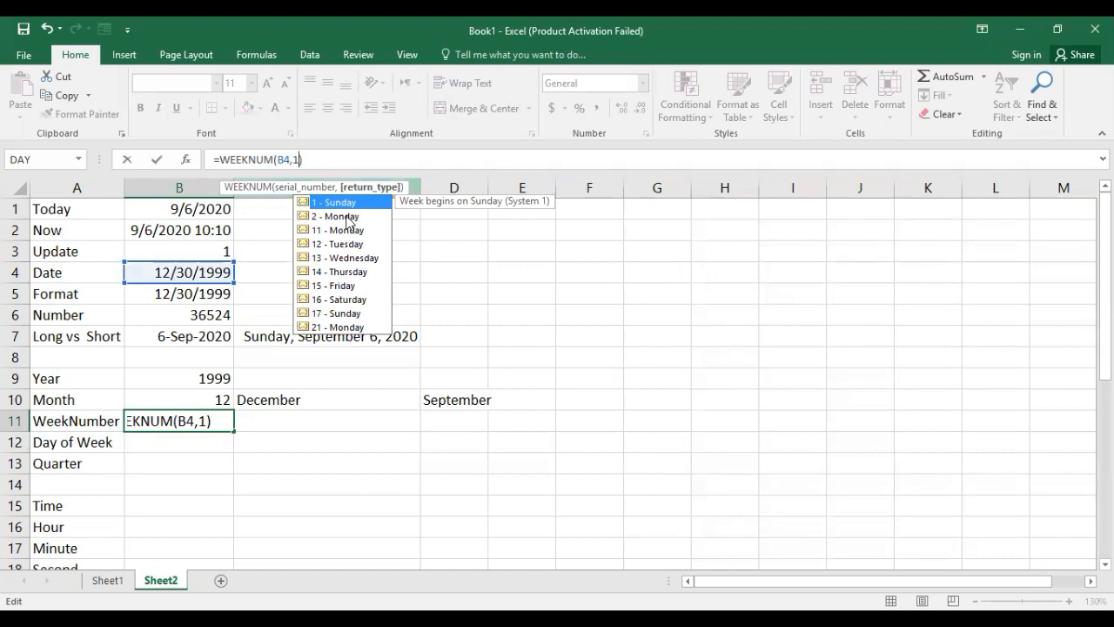
key("Return")
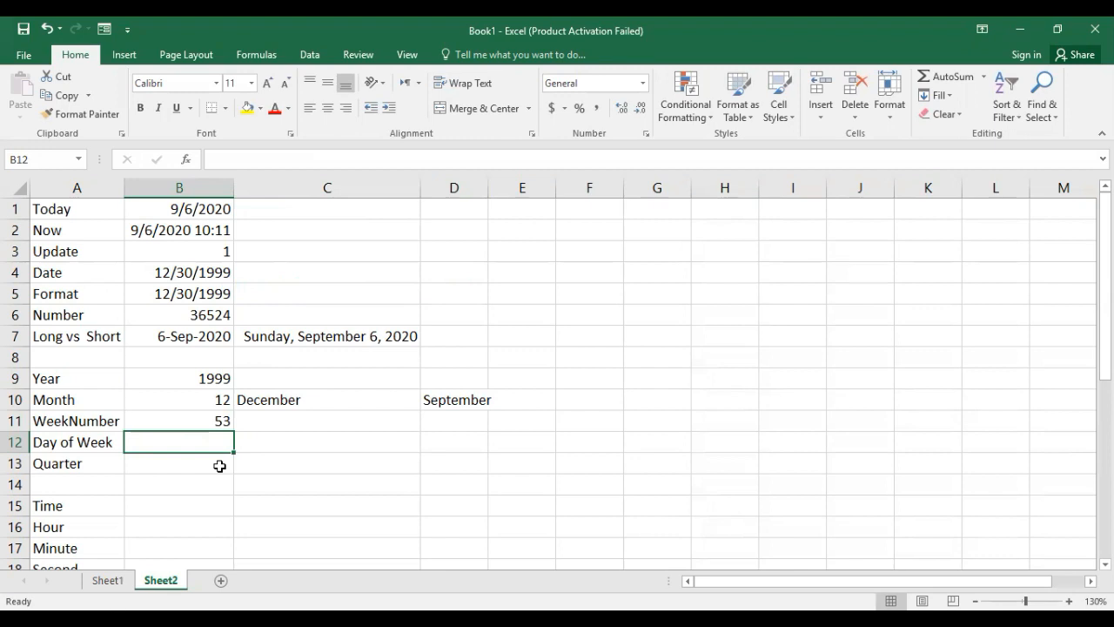
Enter the formula =DAY(B4) in cell B12, beside the Day of Week label.
type("=")
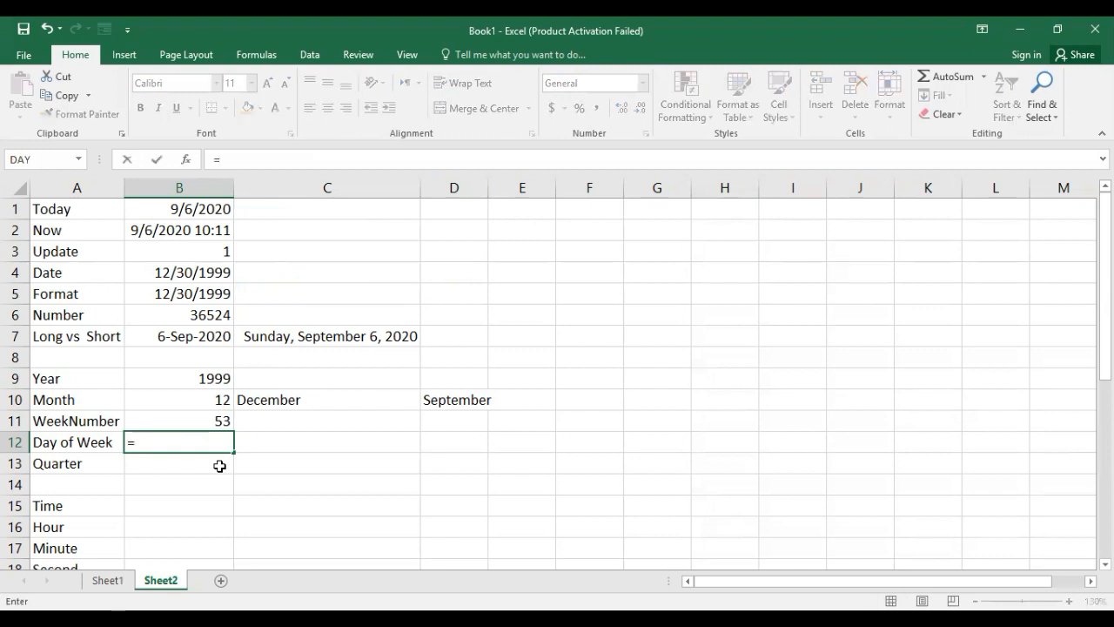
type("day")
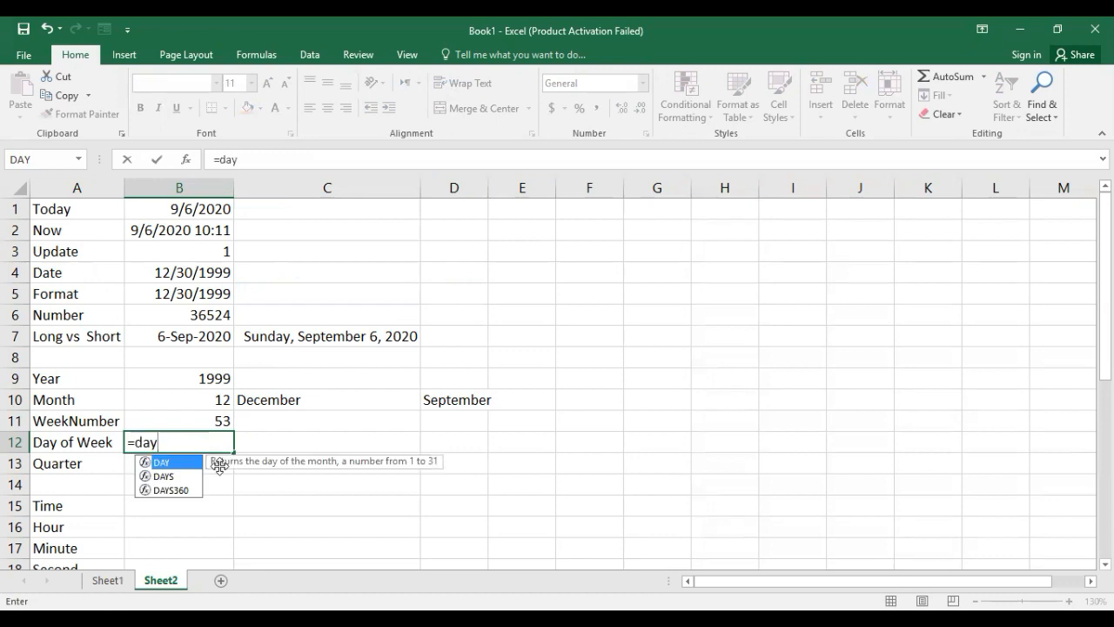
key("Tab")
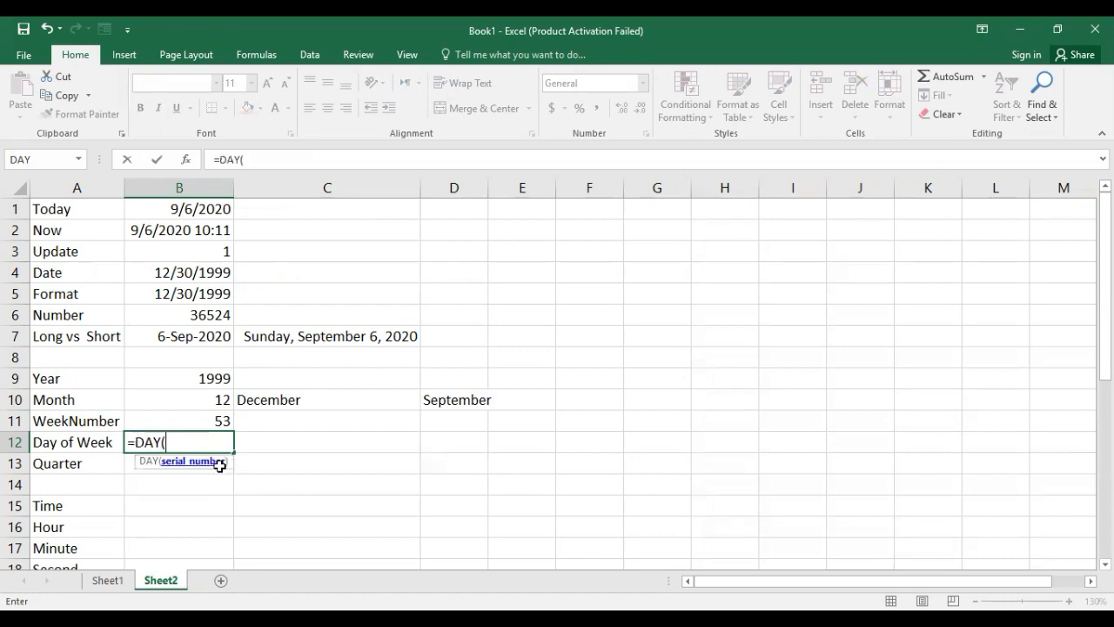
key("BackSpace")
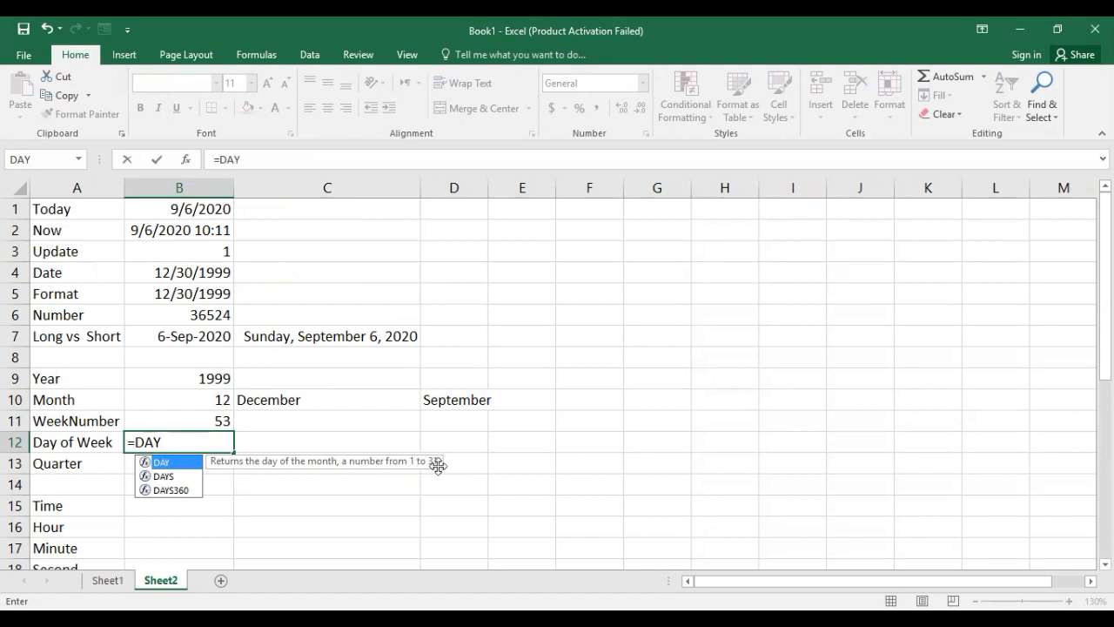
type("(")
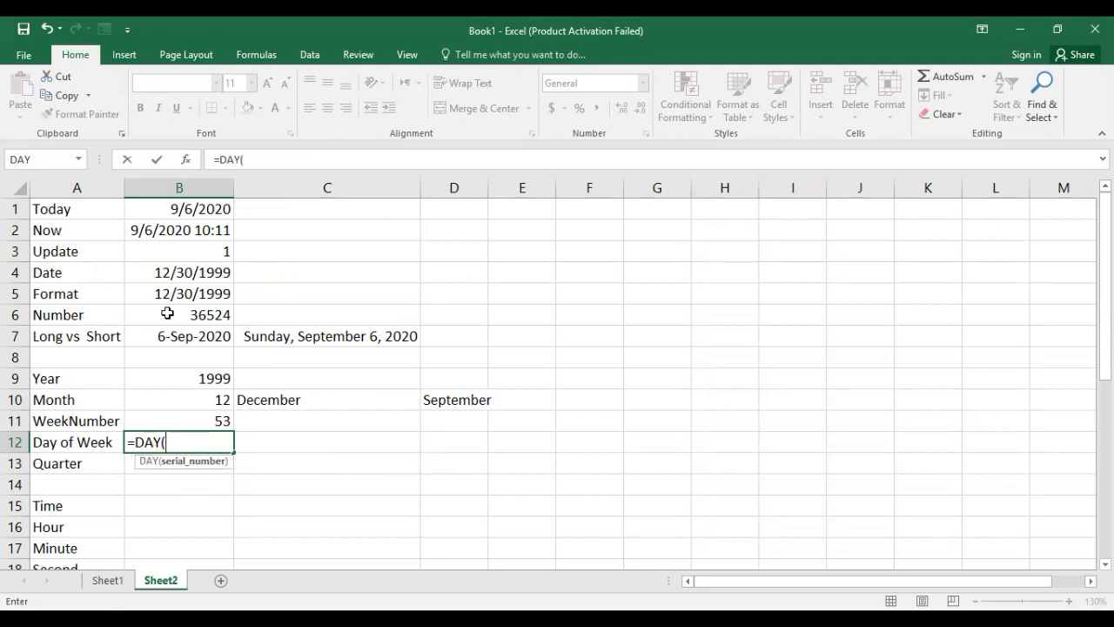
left_click(185, 272)
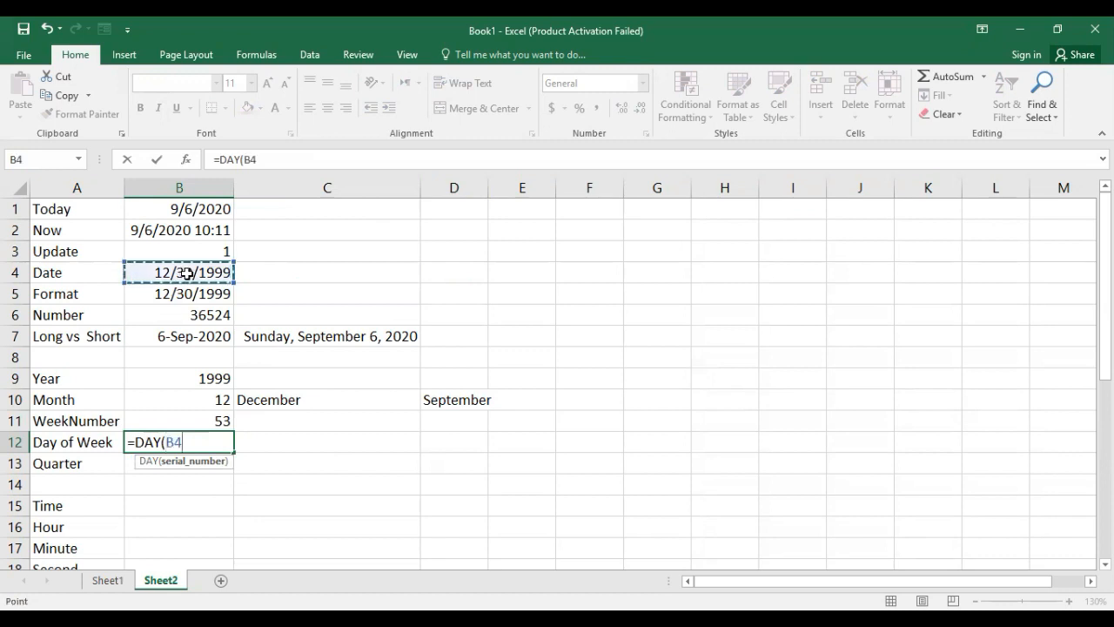
type(")")
key("Return")
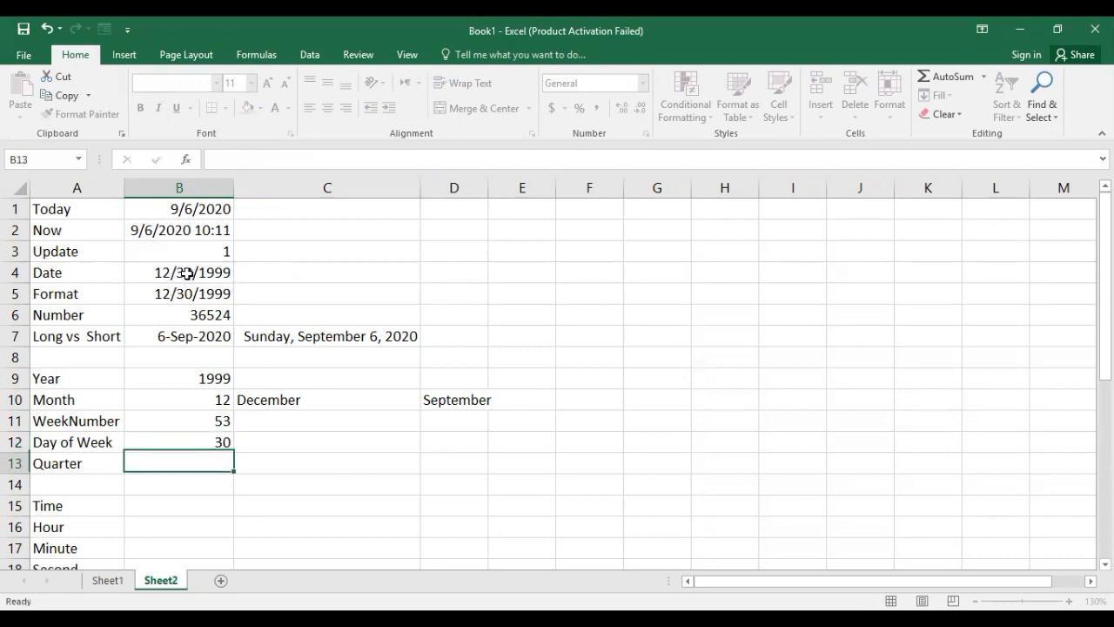
left_click(207, 442)
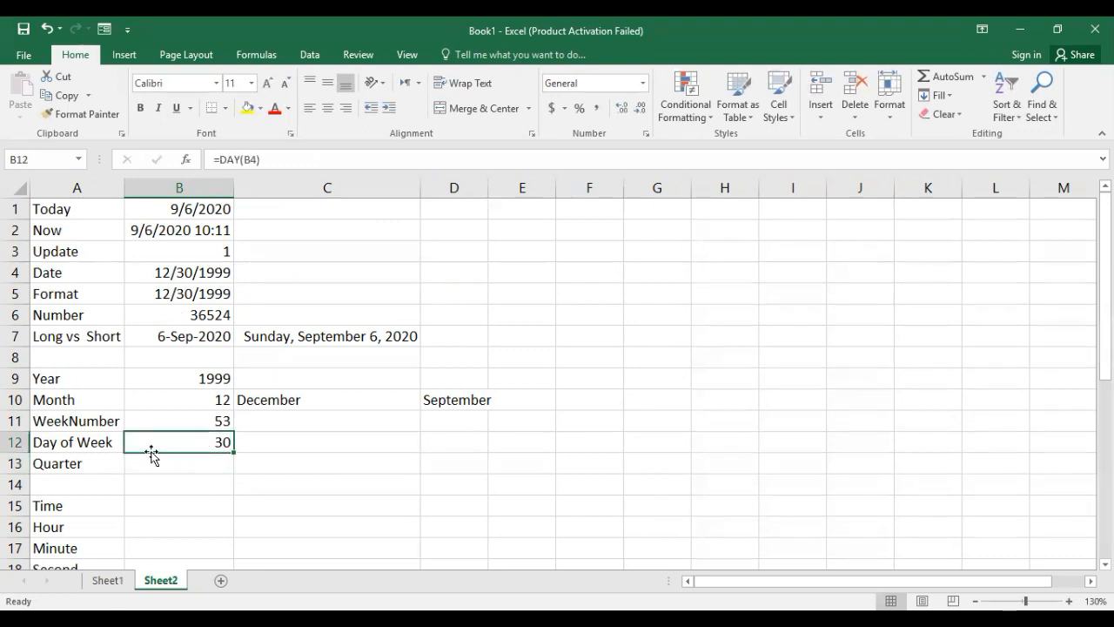
Enter the formula =TEXT(B4,"dddd") in C12 to spell out the weekday name, and check it against the date in B4.
left_click(291, 448)
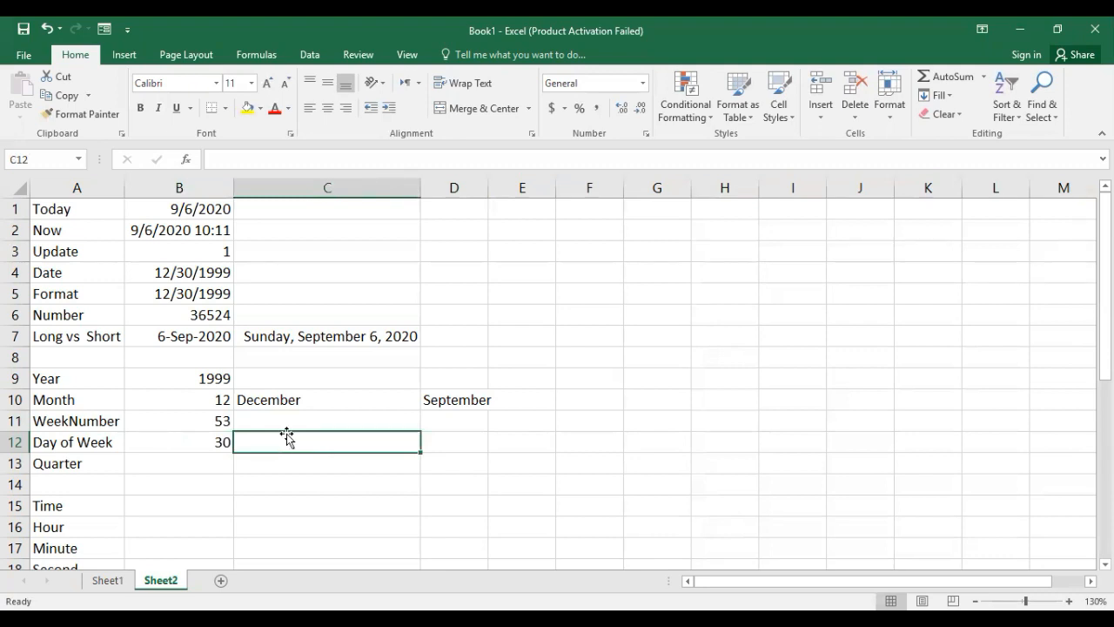
type("=")
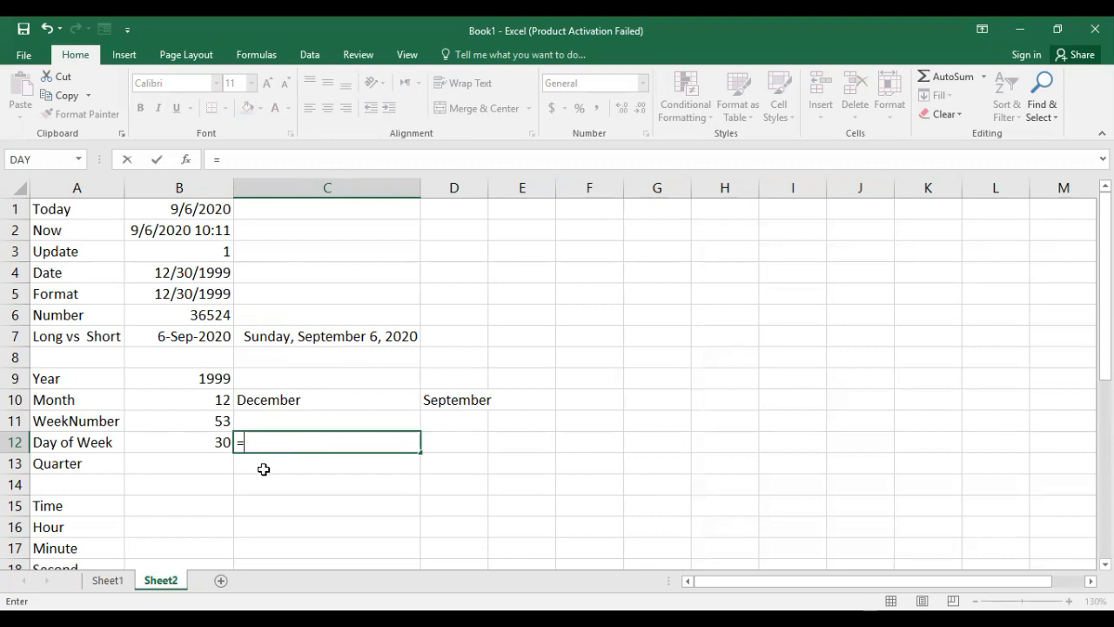
type("text")
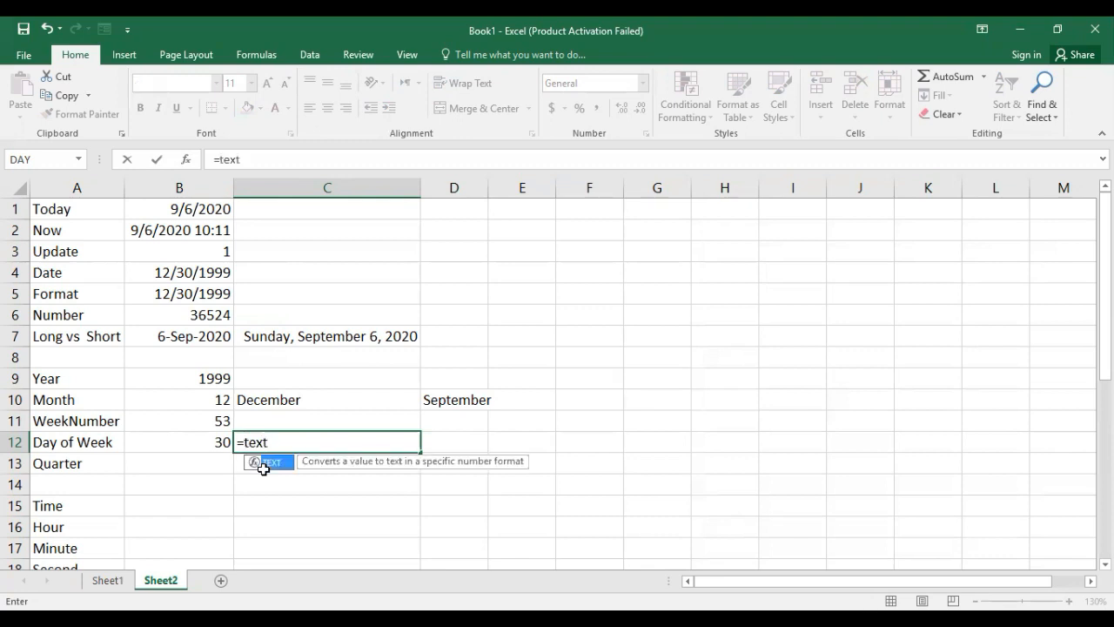
double_click(263, 463)
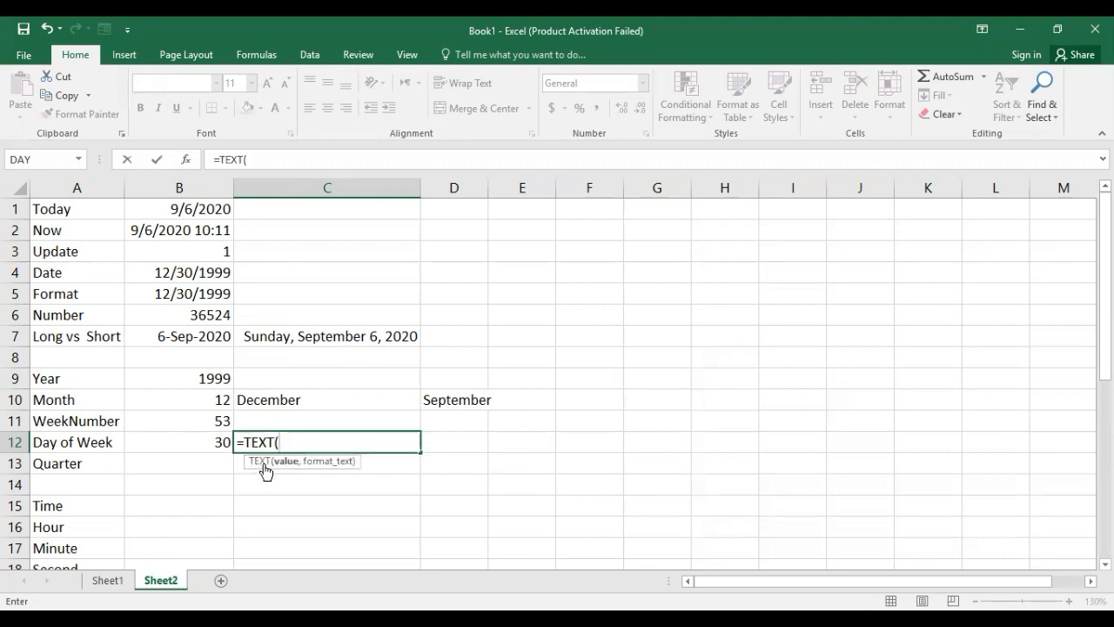
left_click(214, 274)
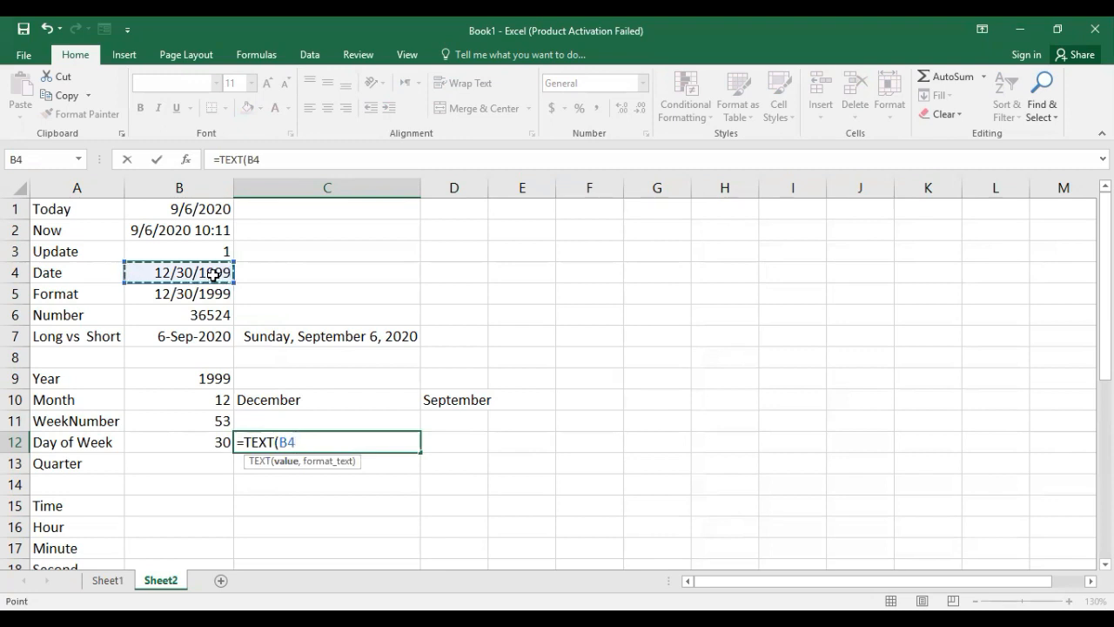
type(",\"ddd")
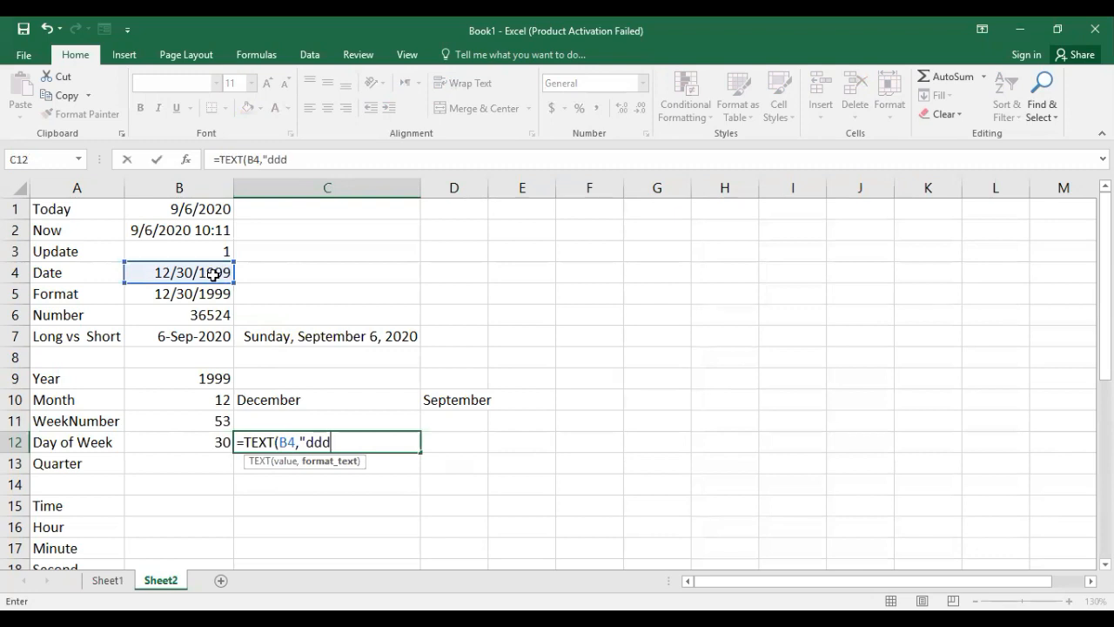
type("d\")")
key("Return")
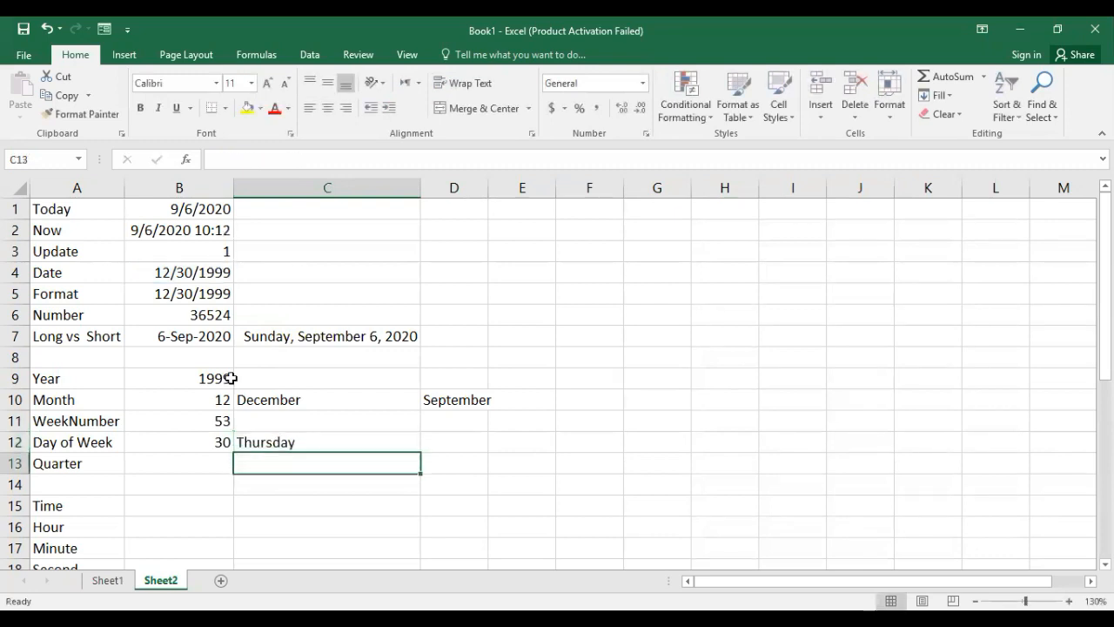
left_click(216, 269)
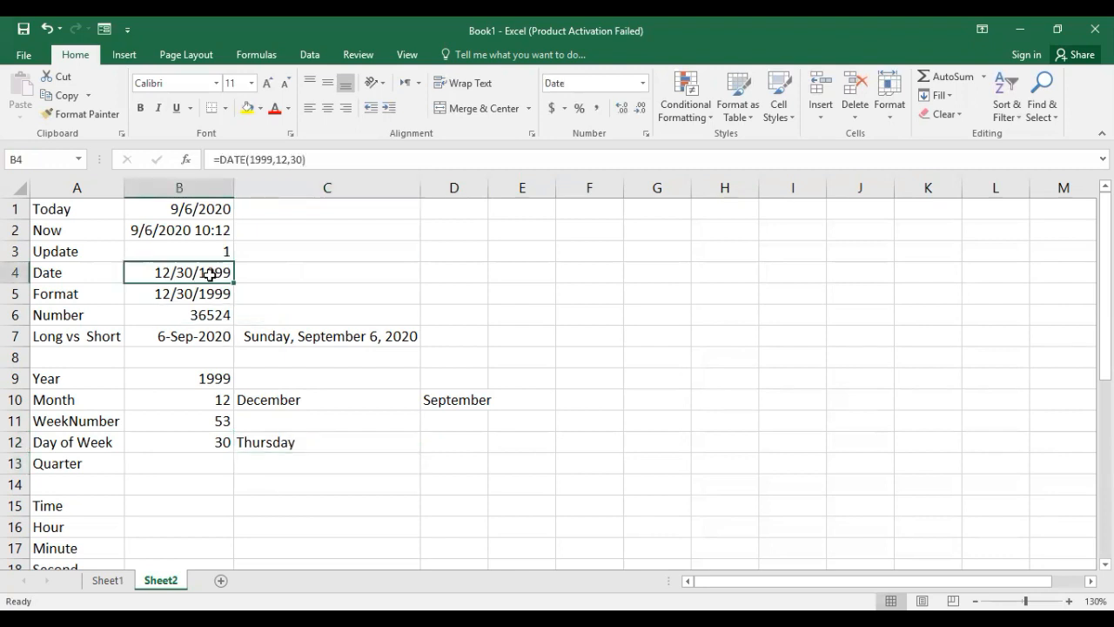
Copy the weekday-name formula from C12 to D12 using Paste Special with the Formulas option.
left_click(303, 445)
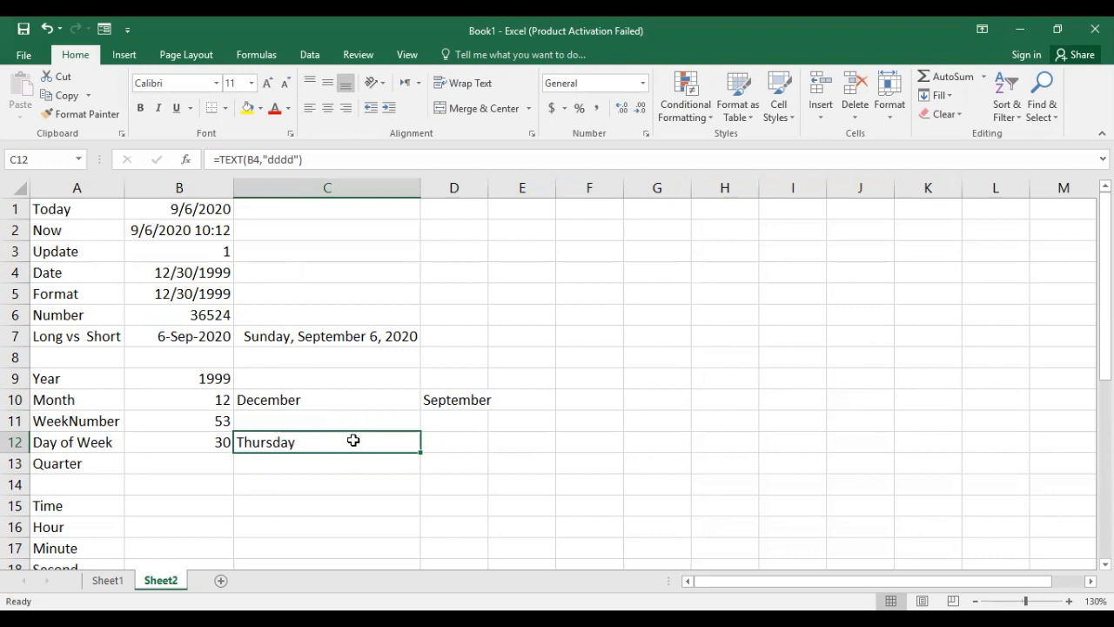
key("ctrl+c")
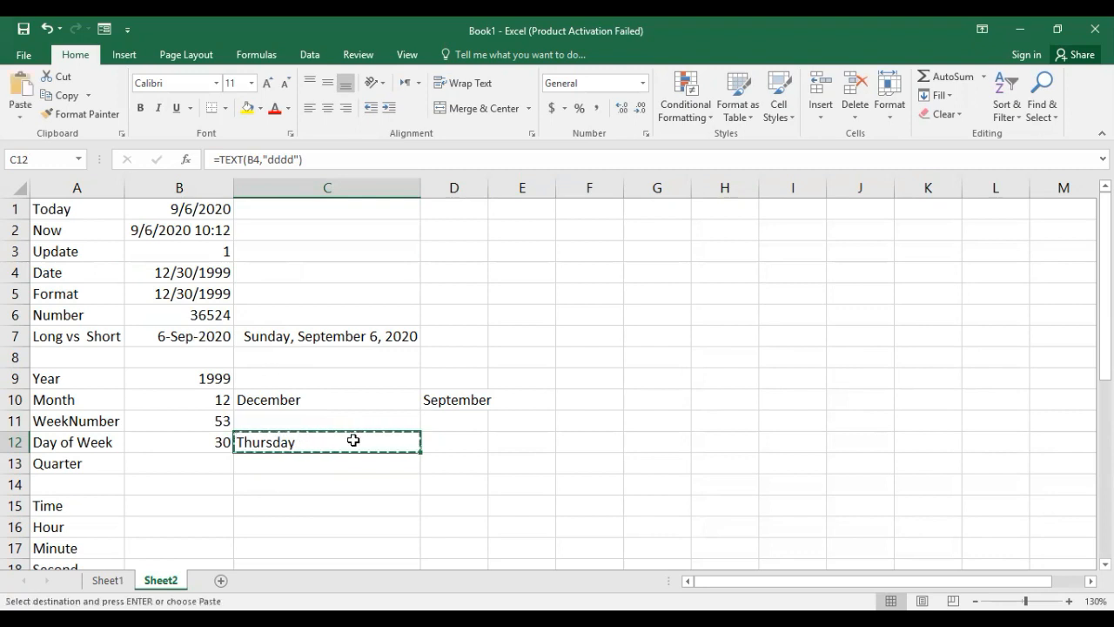
left_click(467, 451)
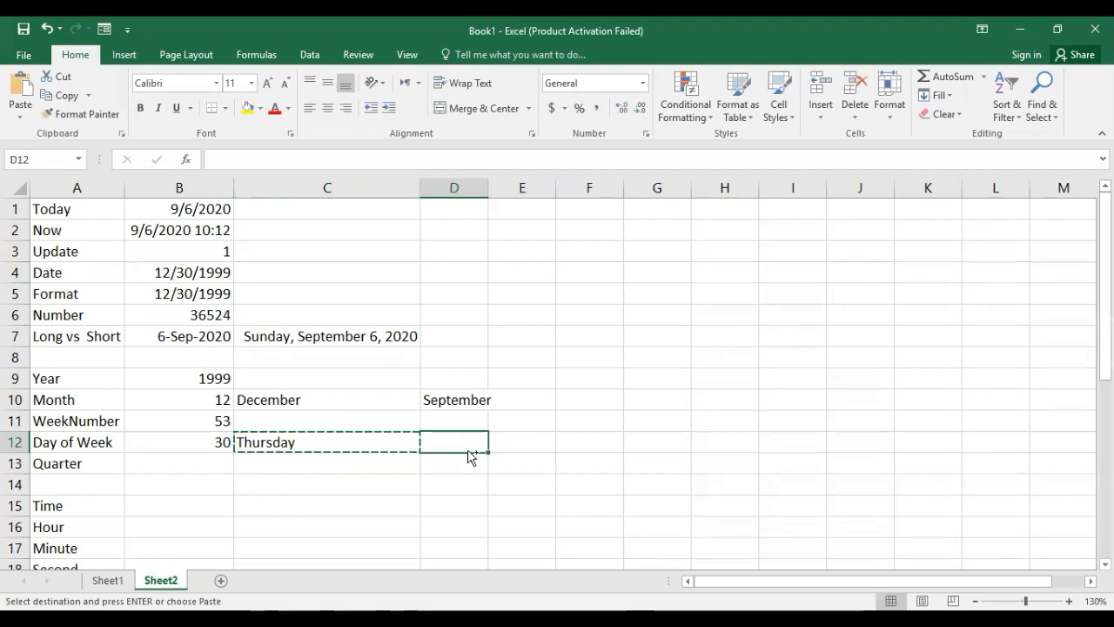
key("ctrl+alt+v")
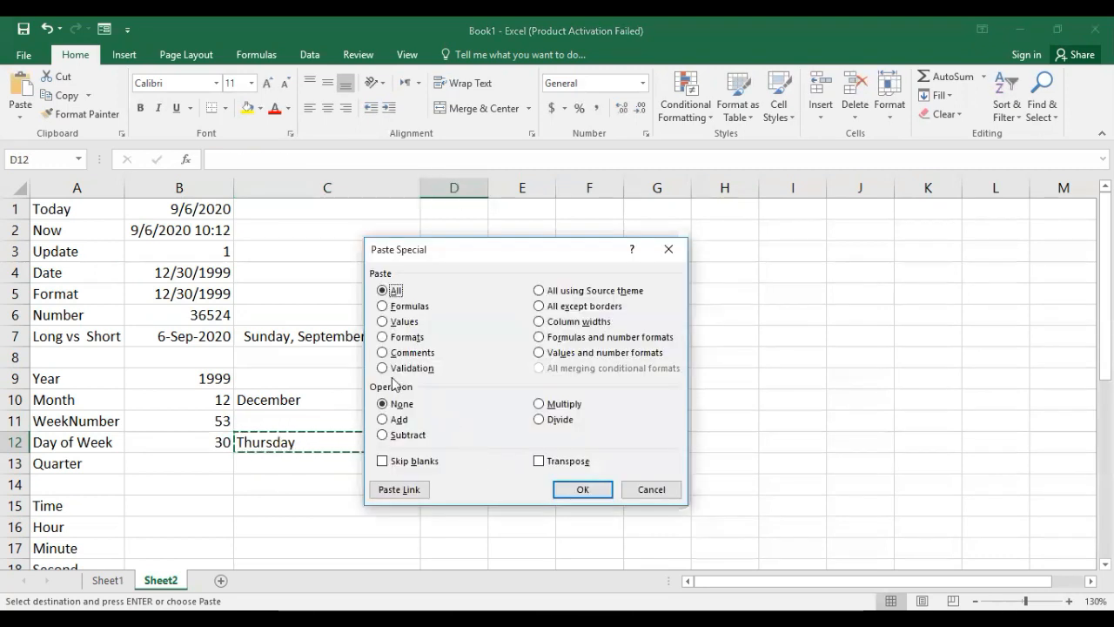
left_click(399, 306)
left_click(603, 490)
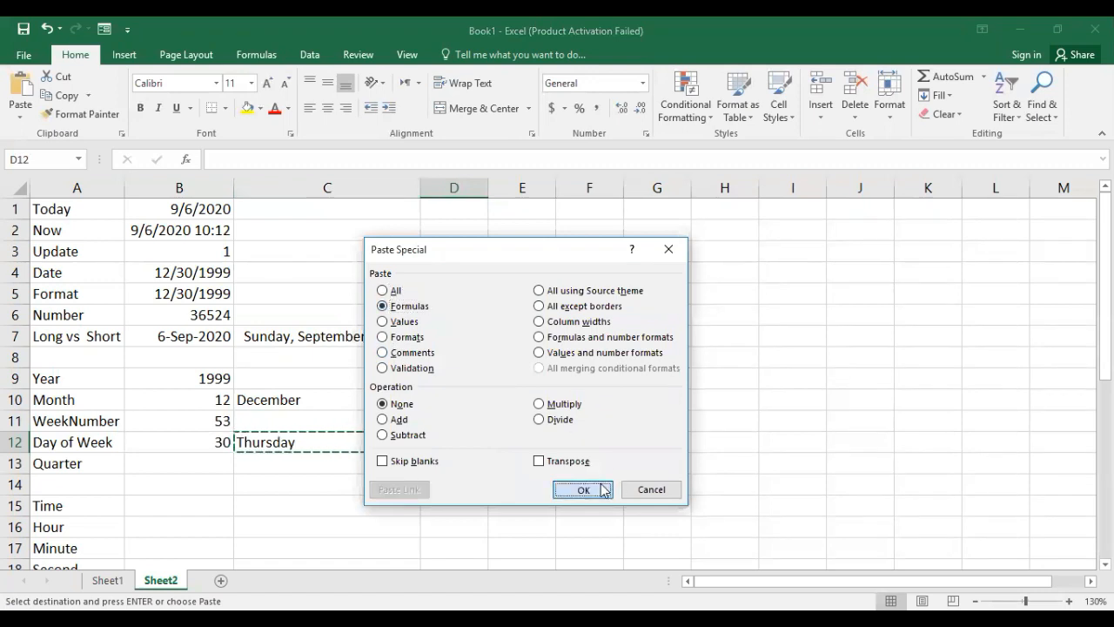
Edit the formula in D12 to reference the date in B7, as =TEXT(B7,"dddd"), and compare it with C12.
left_click(321, 164)
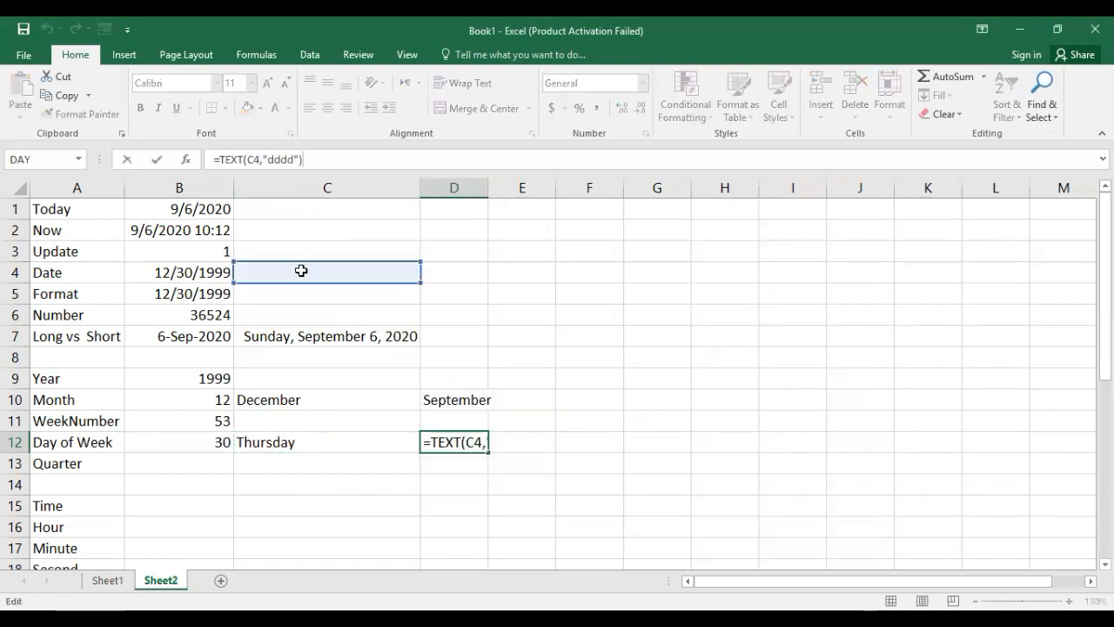
left_click_drag(301, 271, 198, 335)
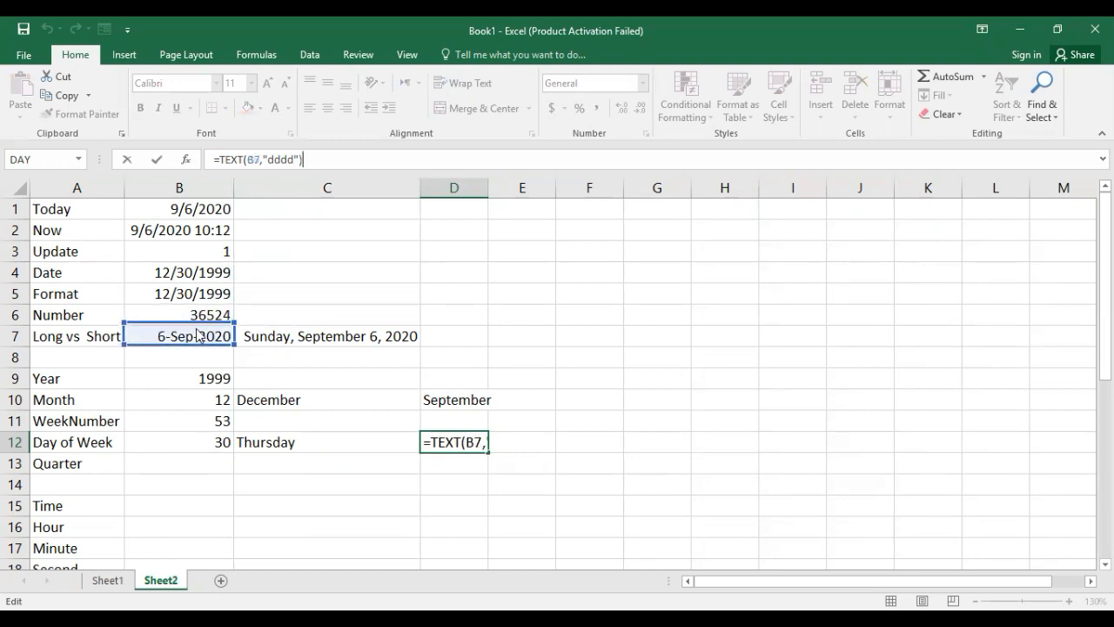
key("ctrl+Return")
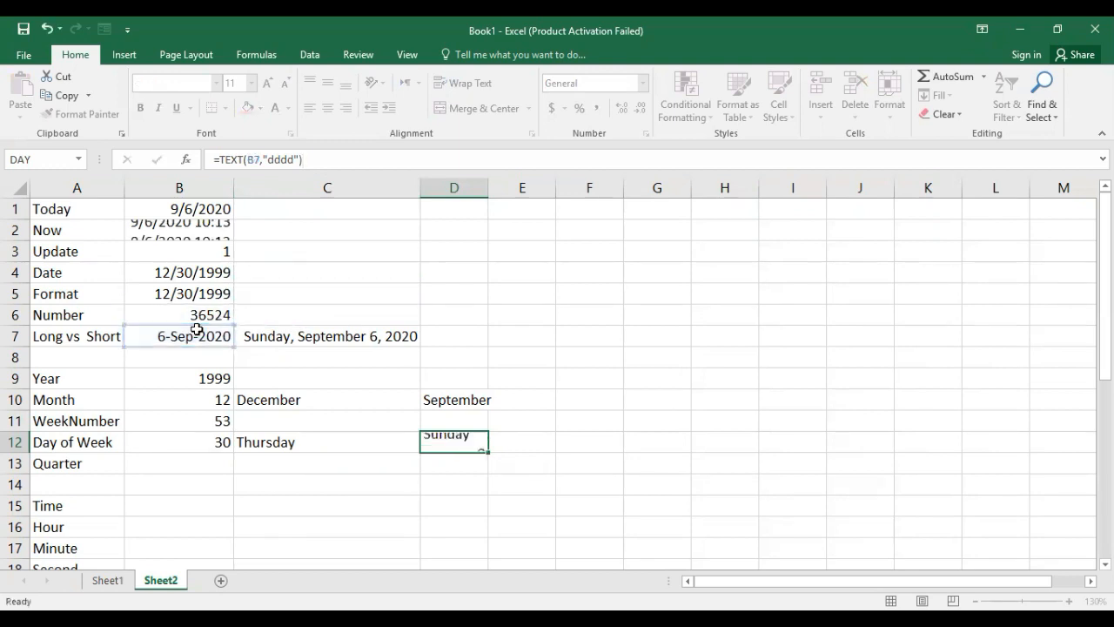
left_click(455, 442)
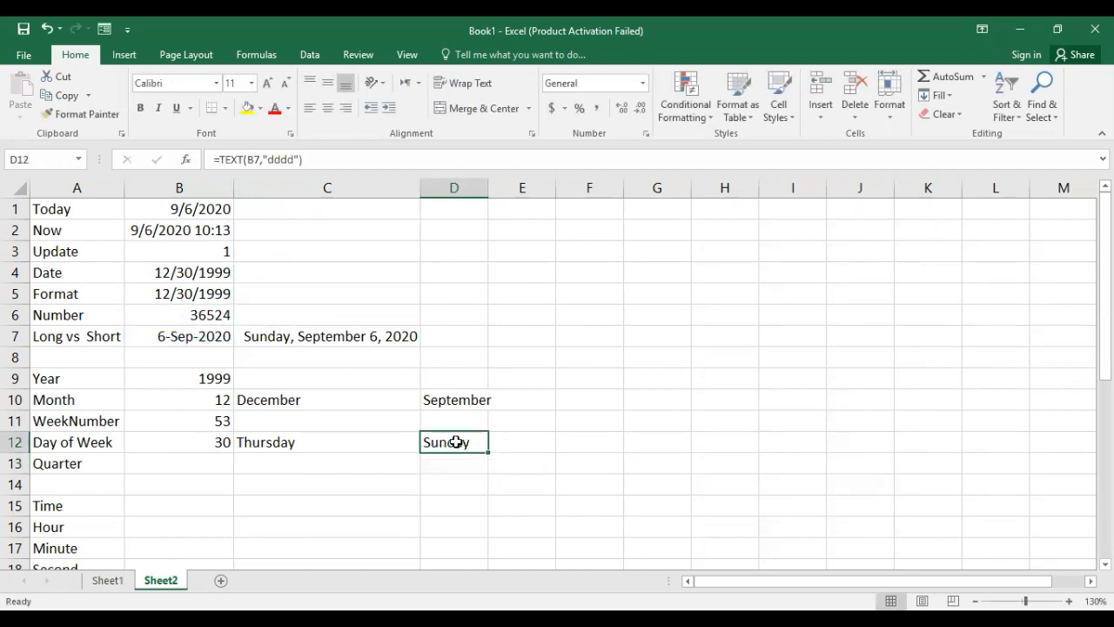
left_click(246, 442)
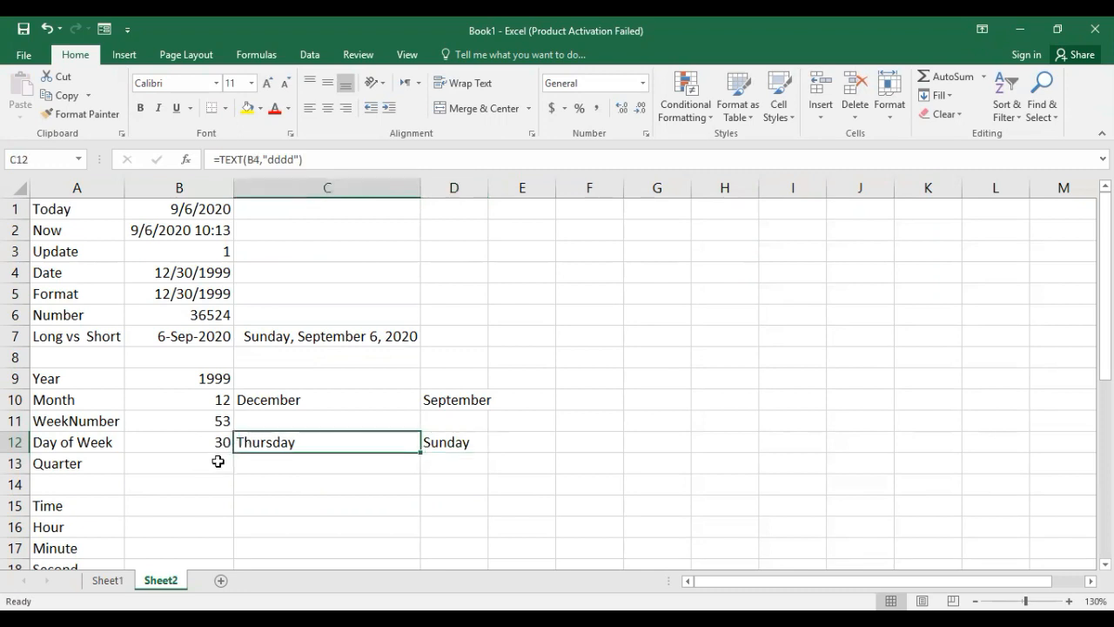
Enter the formula =MONTH(MONTH(B4)&0) in B13, beside the Quarter label, and check it against the date in B4.
left_click(182, 464)
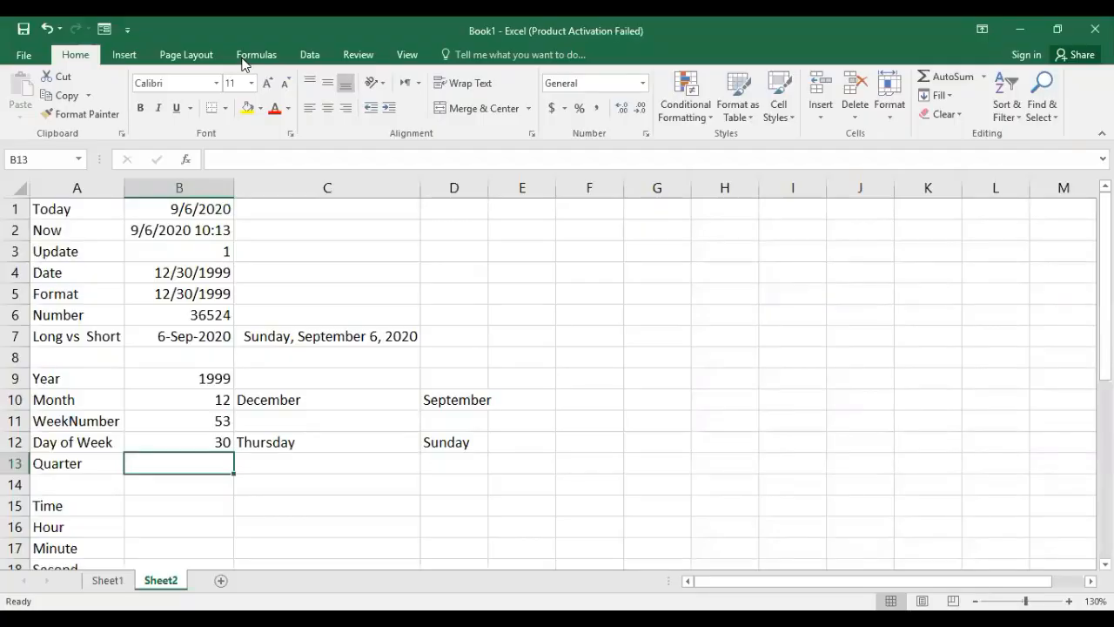
type("=")
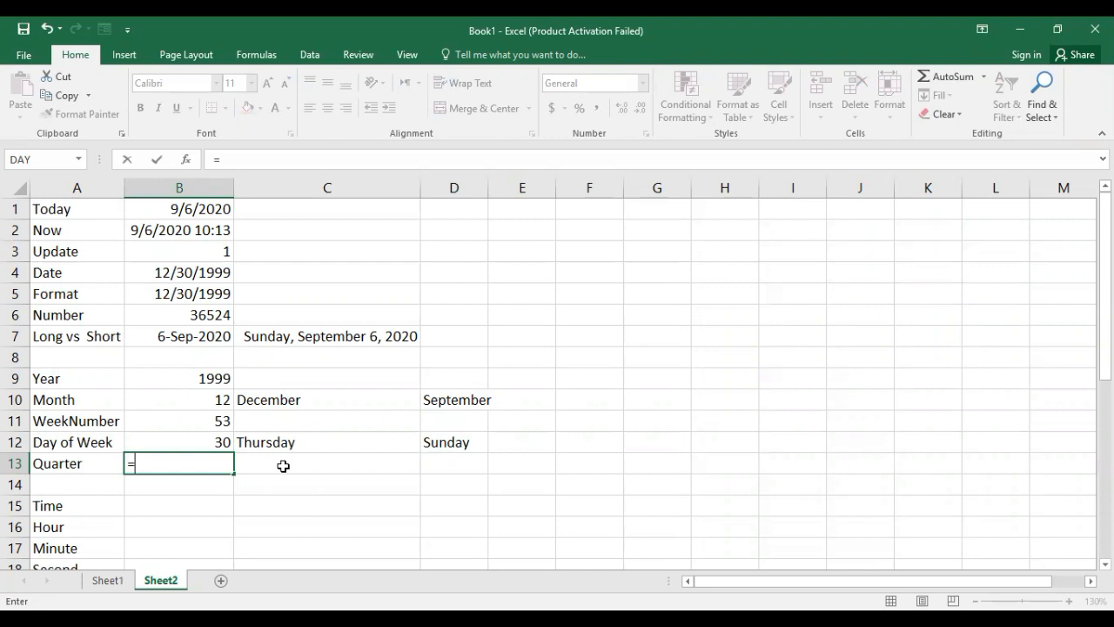
type("mon")
key("Tab")
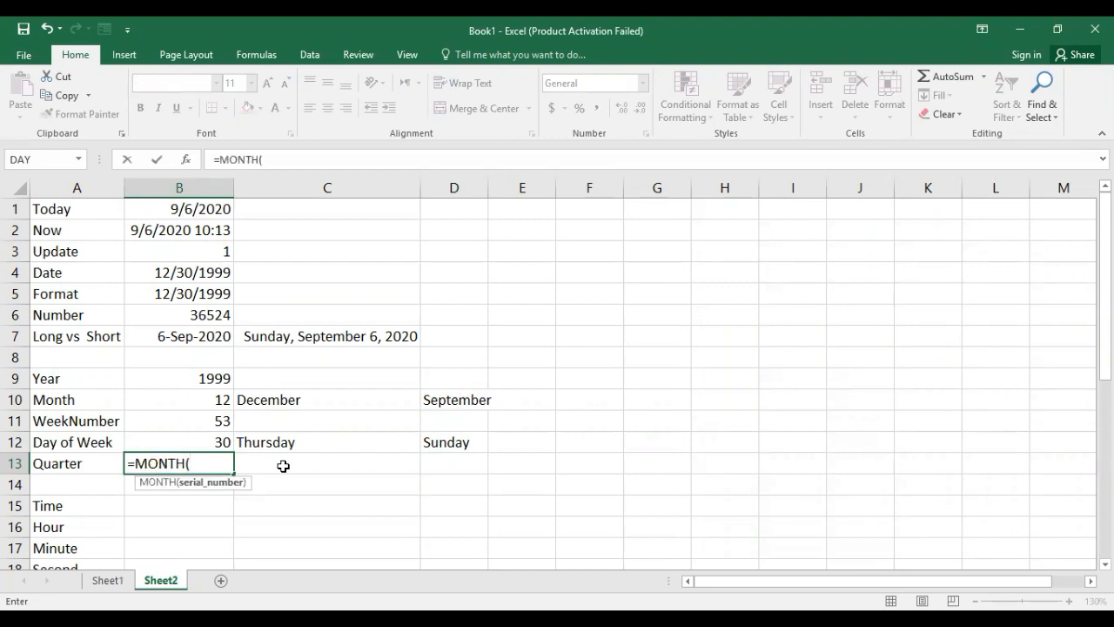
type("mon")
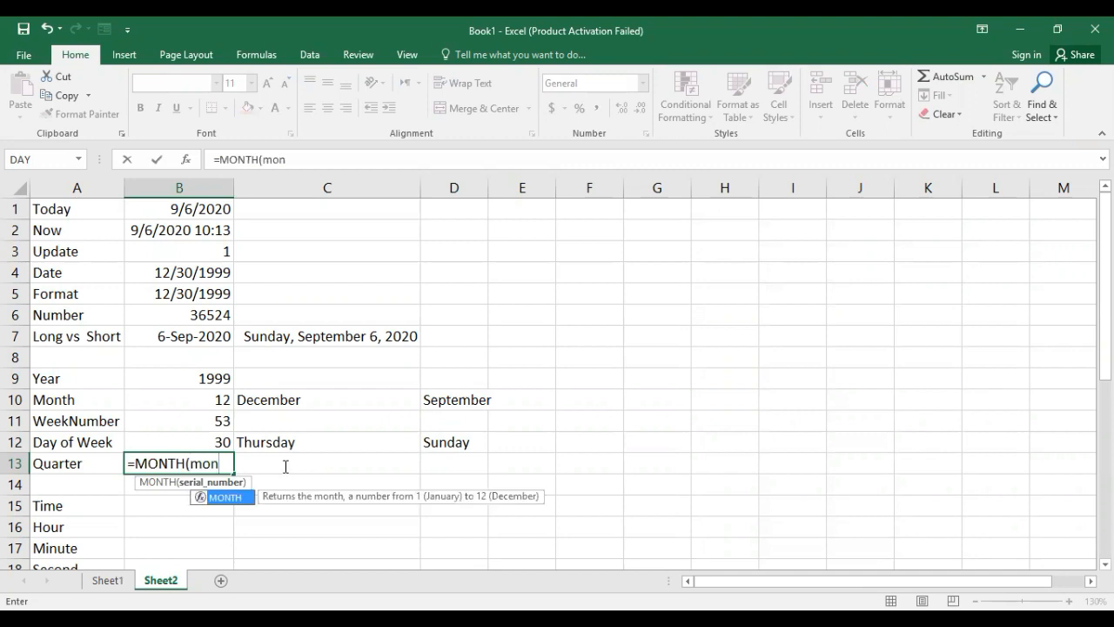
key("Tab")
left_click(203, 272)
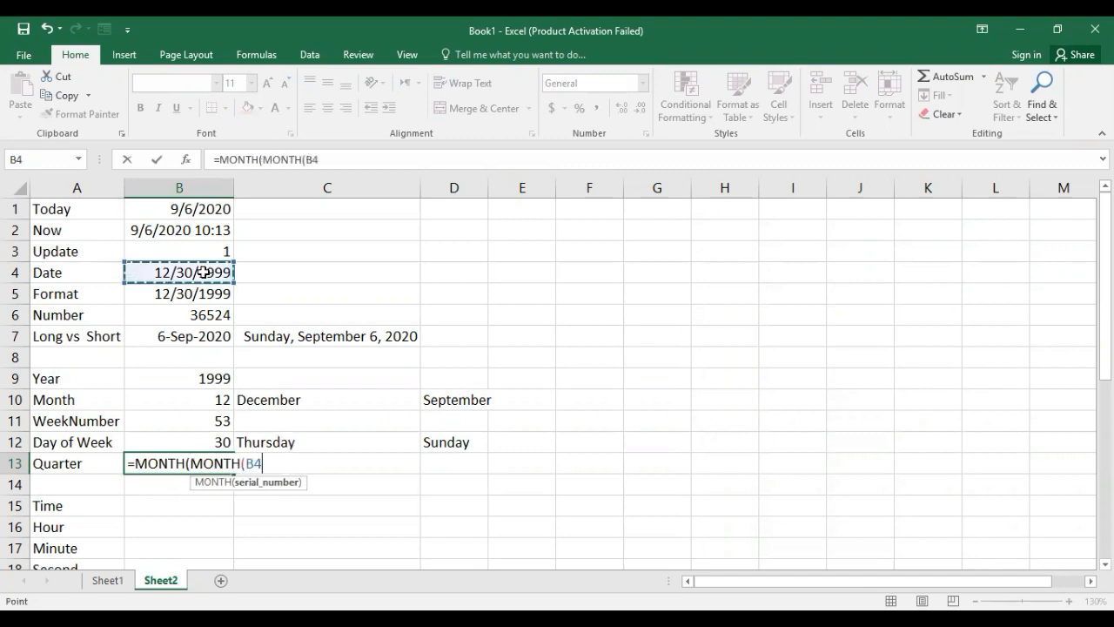
type(")")
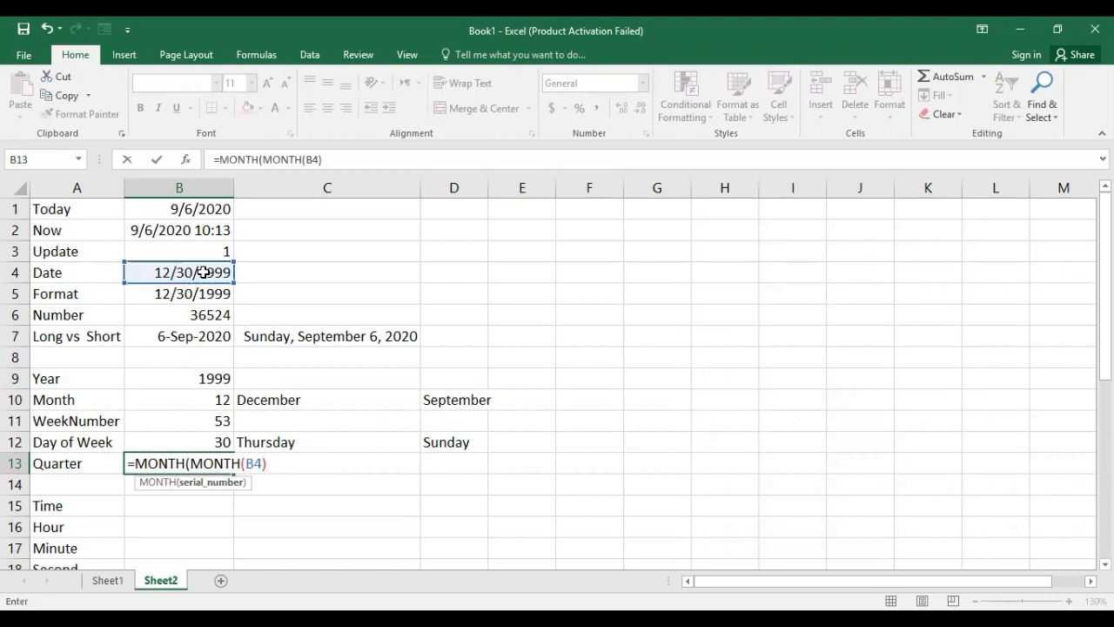
type("&0)")
key("Return")
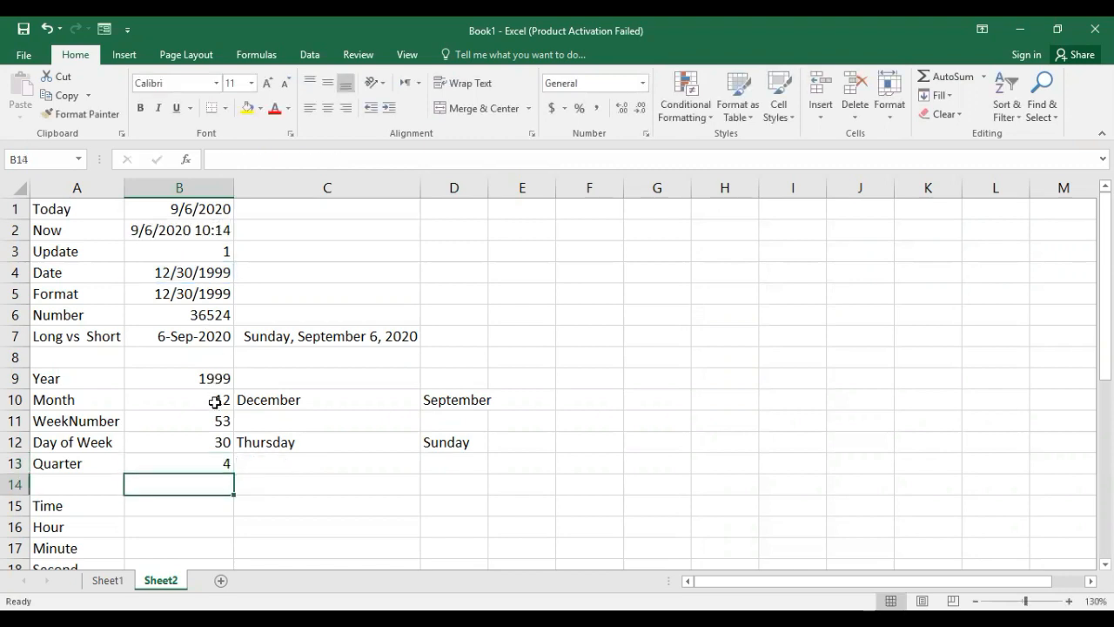
left_click(215, 461)
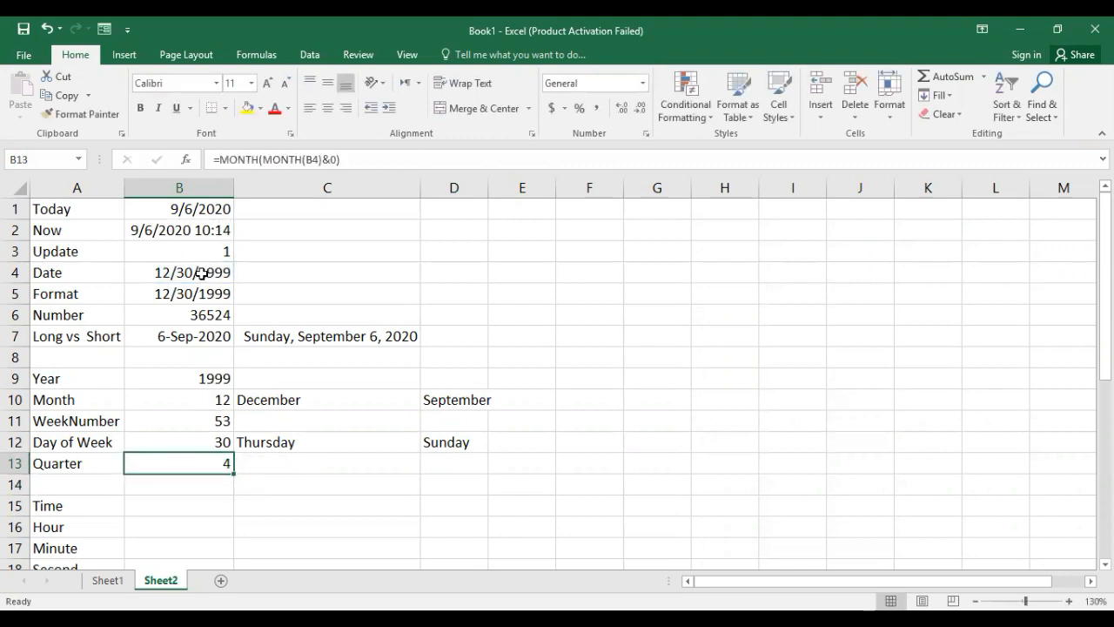
left_click(202, 273)
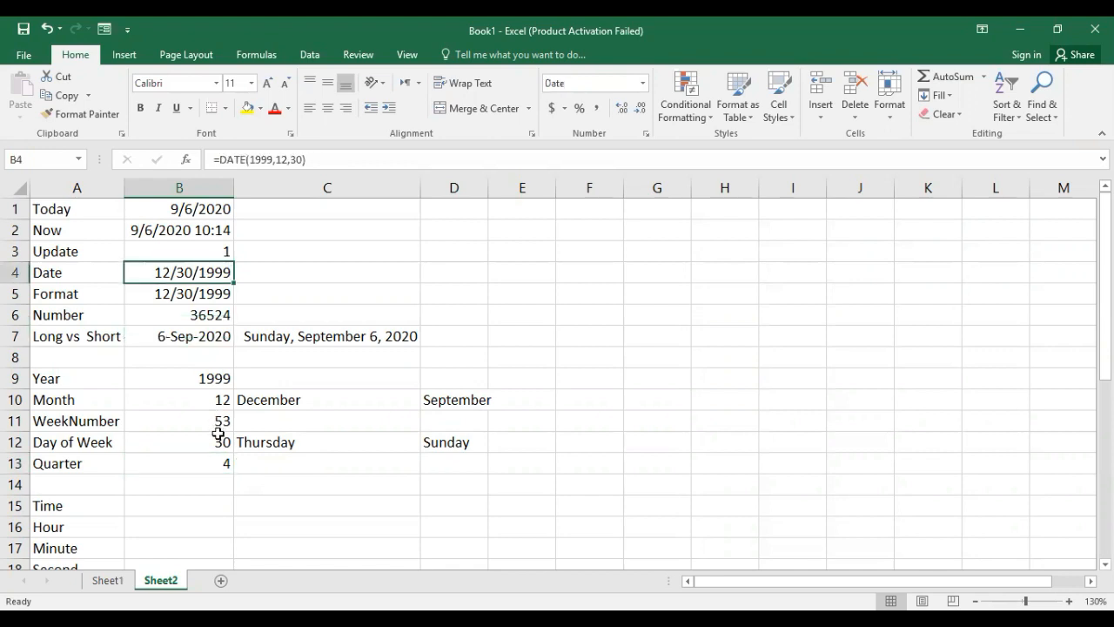
Start a CHOOSE formula in C13, beside the first quarter result, using MONTH(B4) as the index number.
left_click(219, 467)
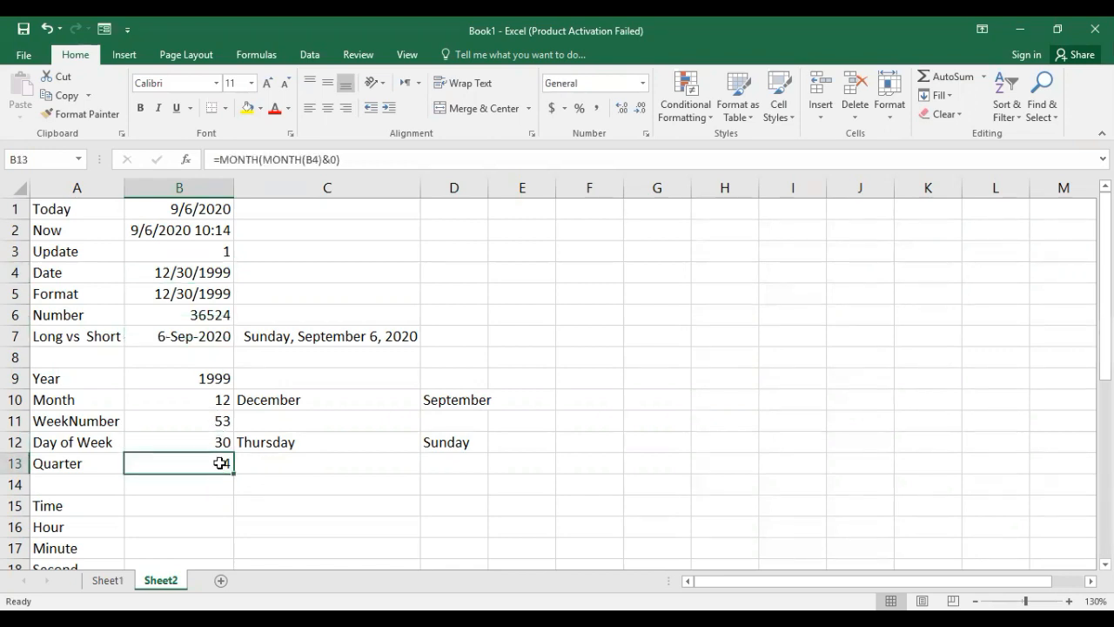
left_click(262, 461)
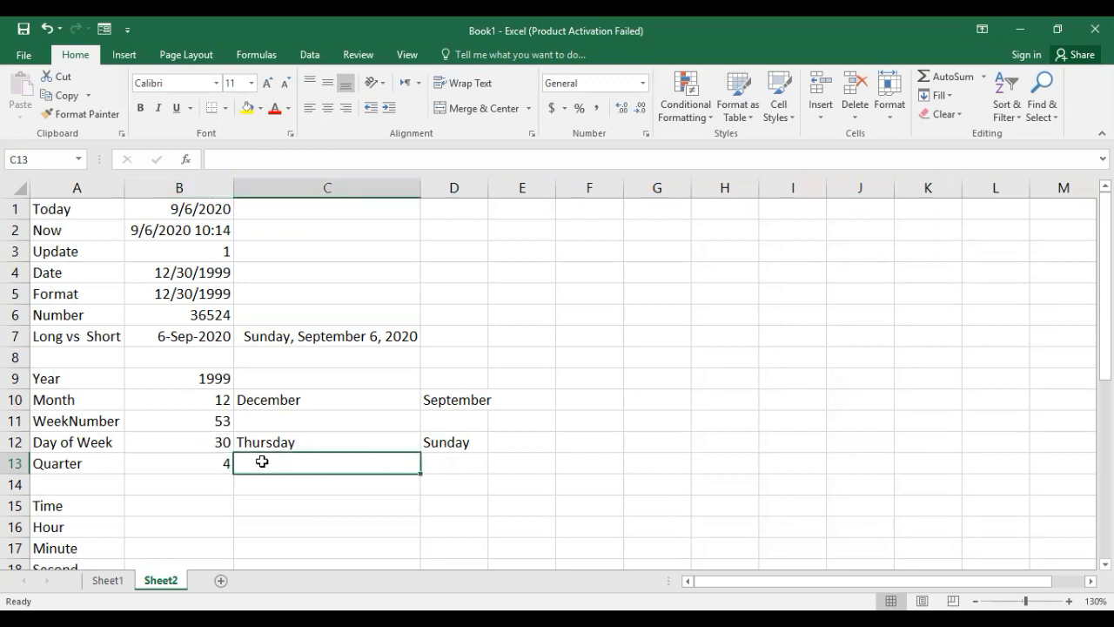
left_click(223, 463)
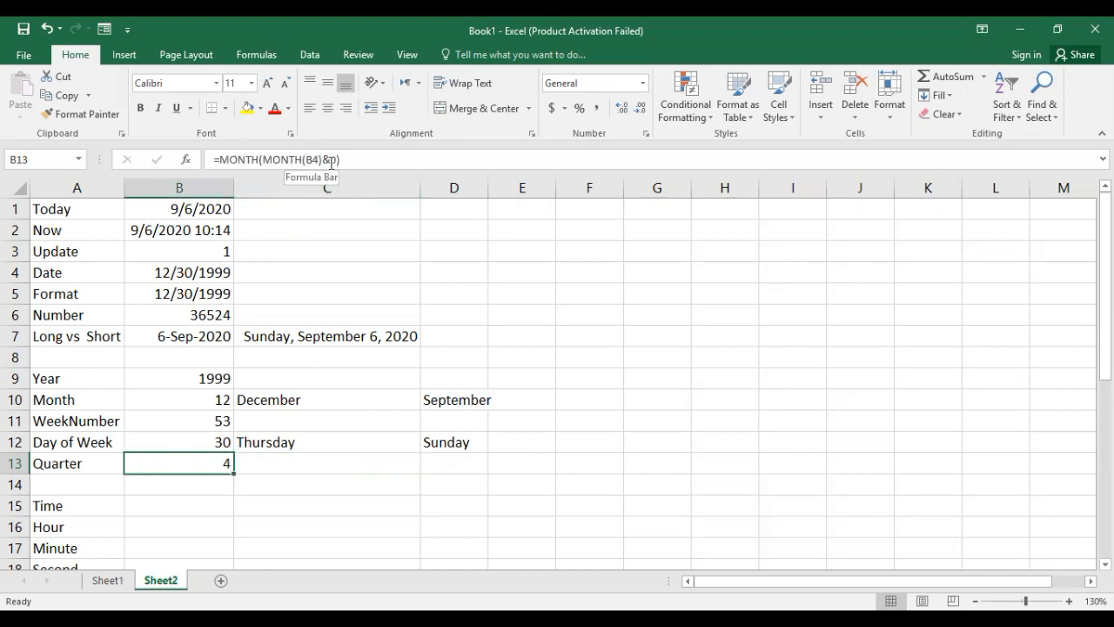
left_click(316, 465)
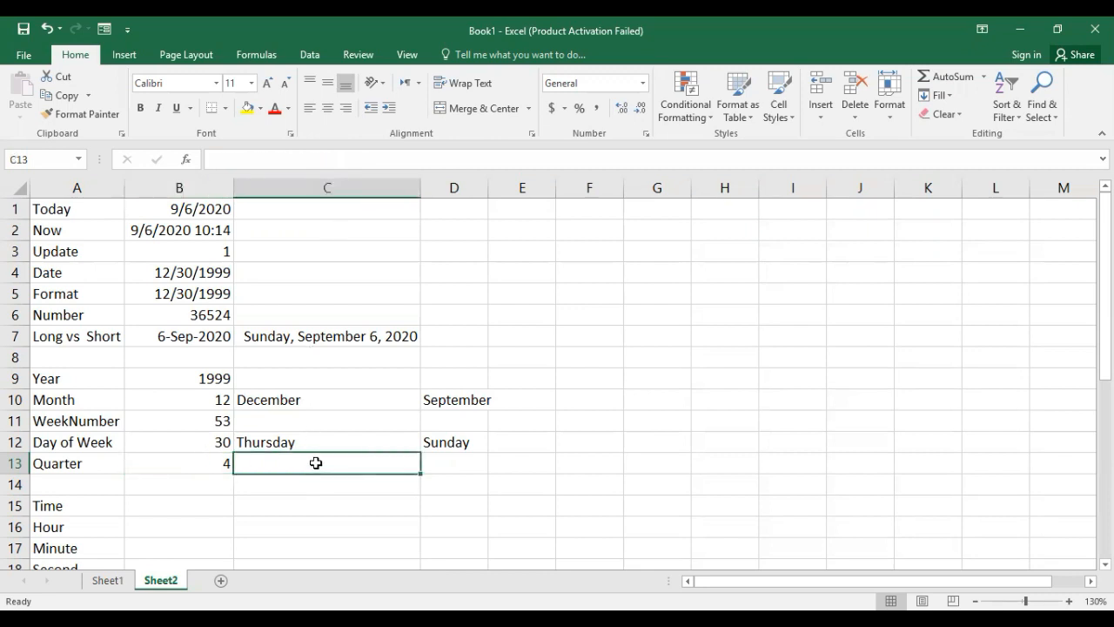
type("=")
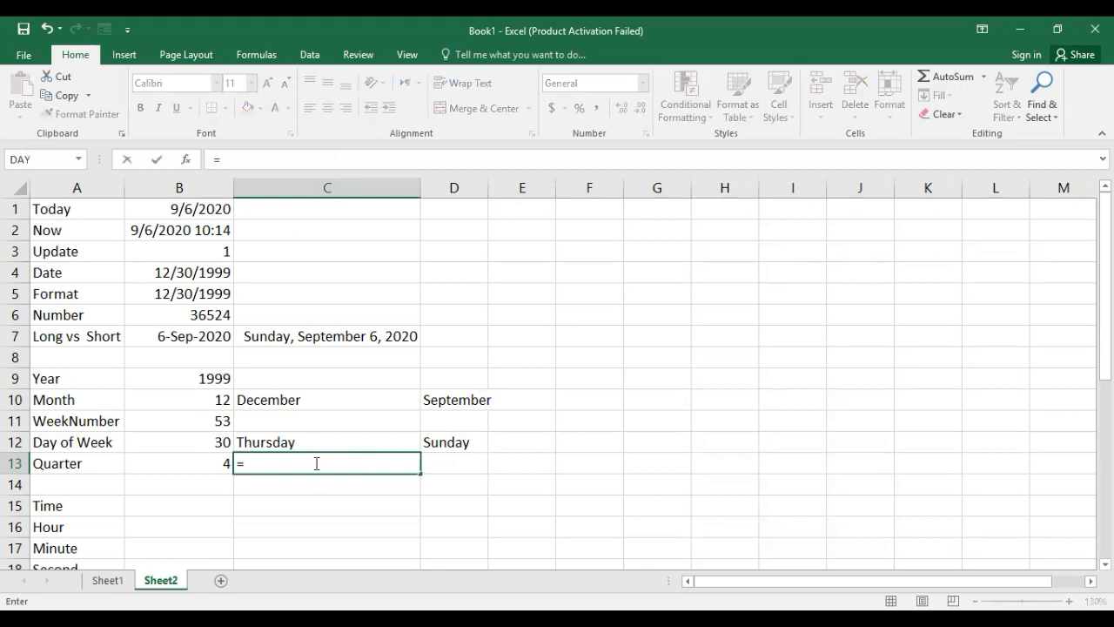
type("ch")
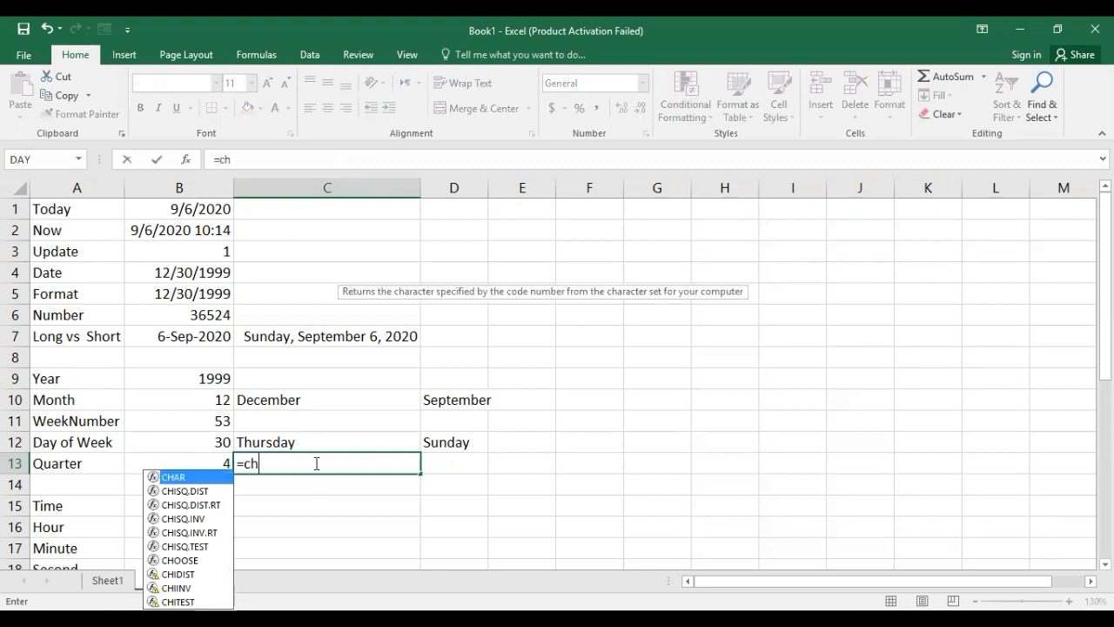
type("oo")
key("Tab")
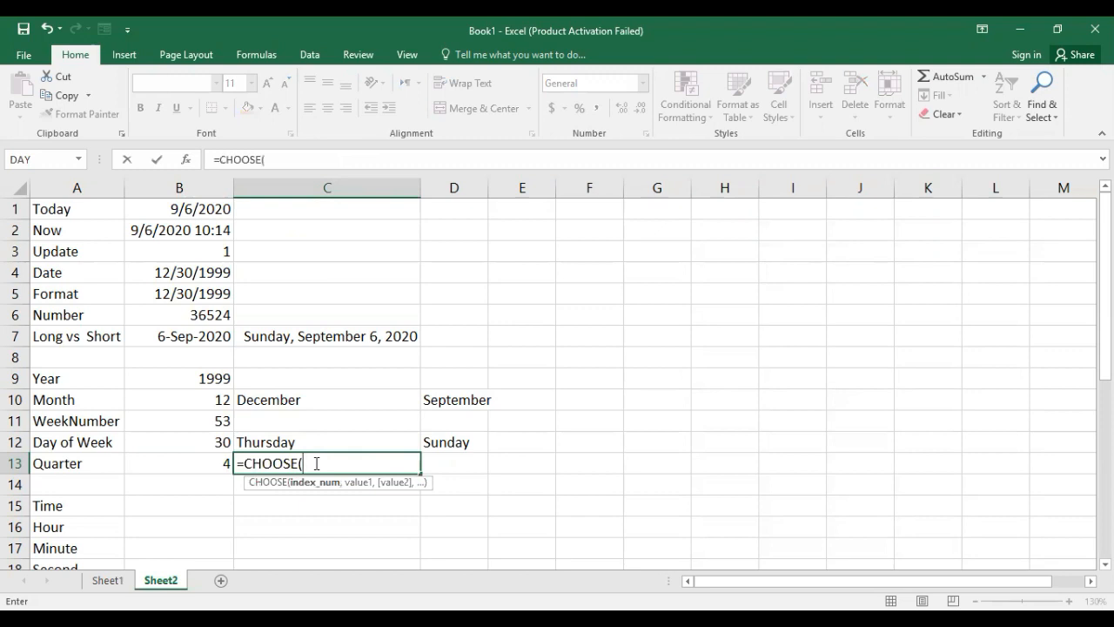
type("month")
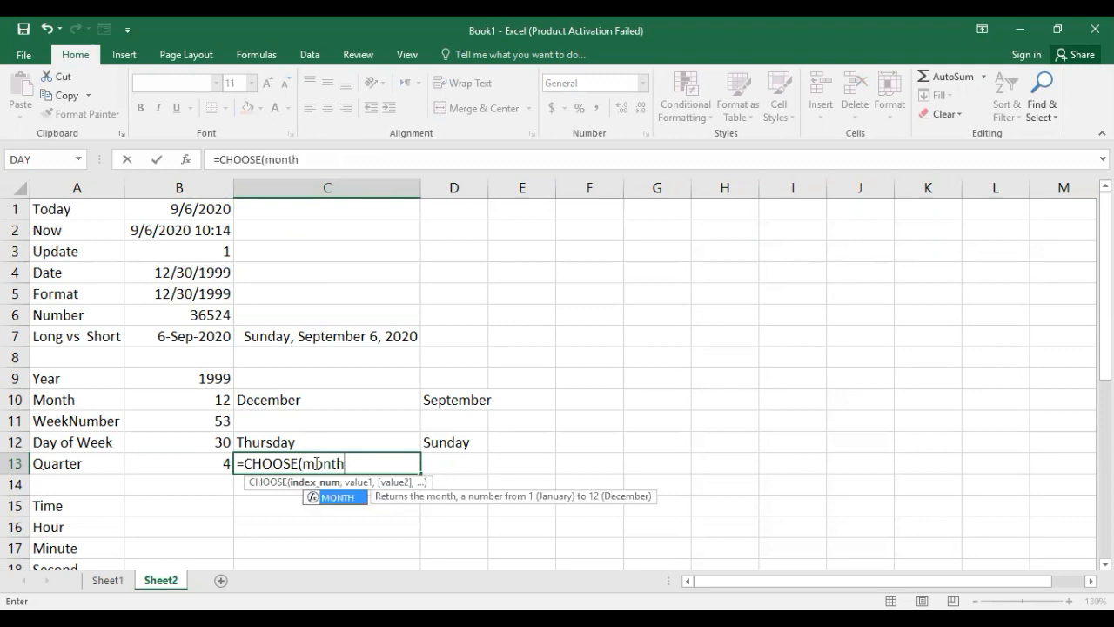
key("Tab")
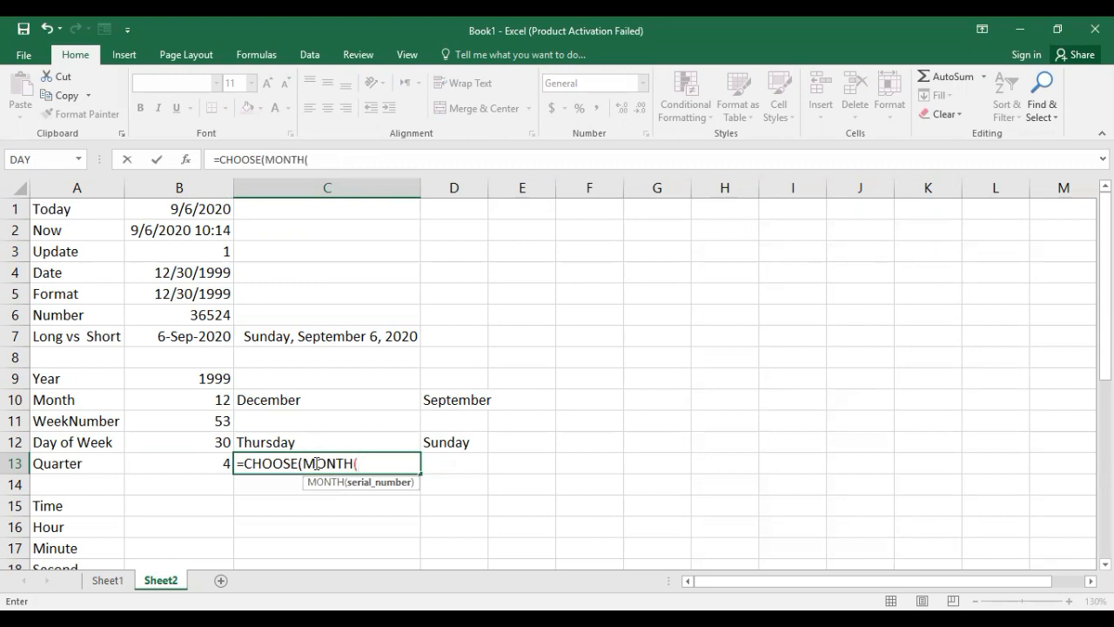
left_click(200, 272)
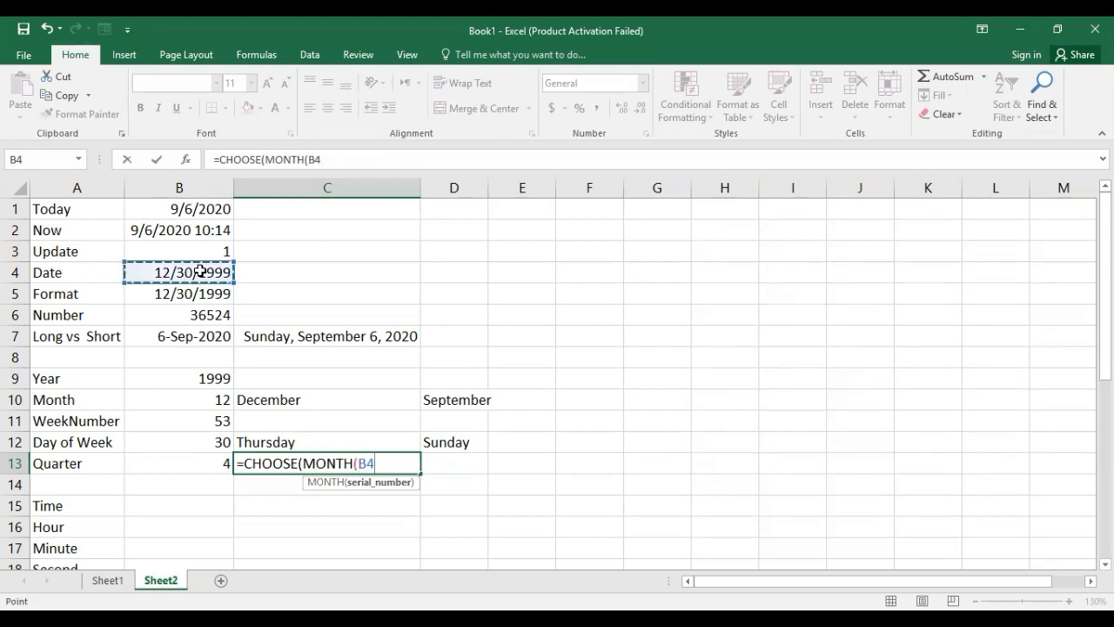
type(")")
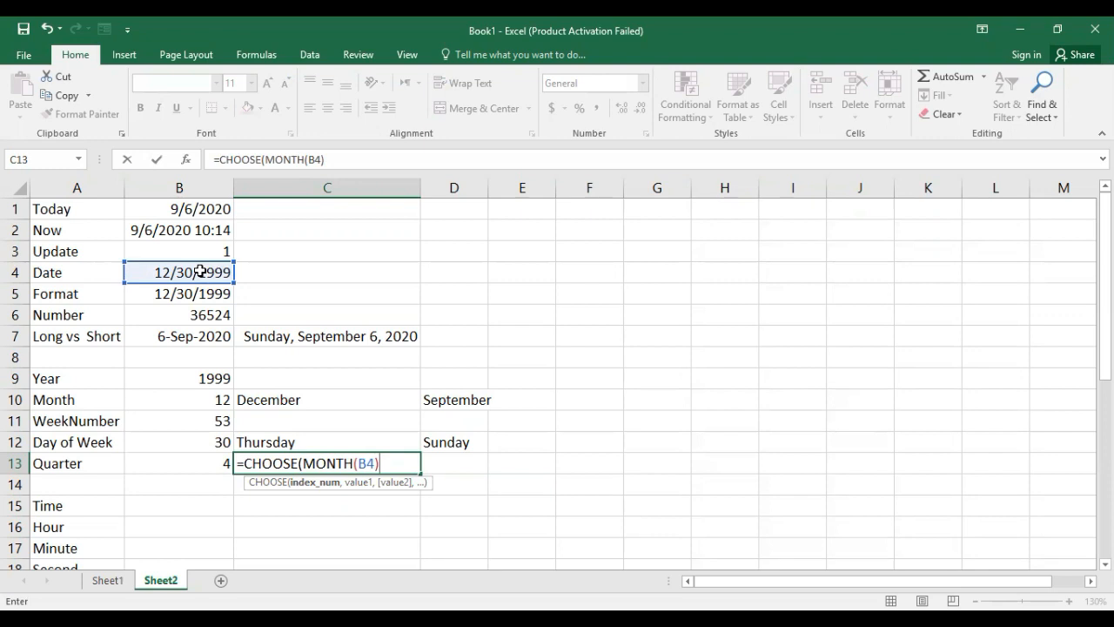
Complete the CHOOSE formula in C13 with the quarter values 1,1,1,2,2,2,3,3,3,4,4,4, one for each month.
type(",")
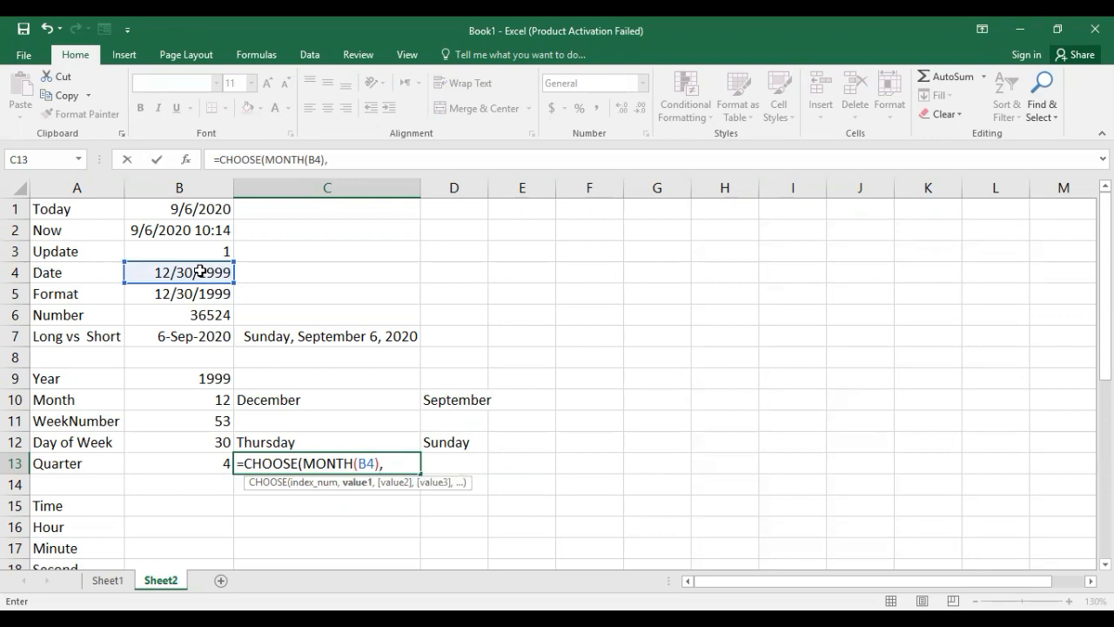
type("1,1,1")
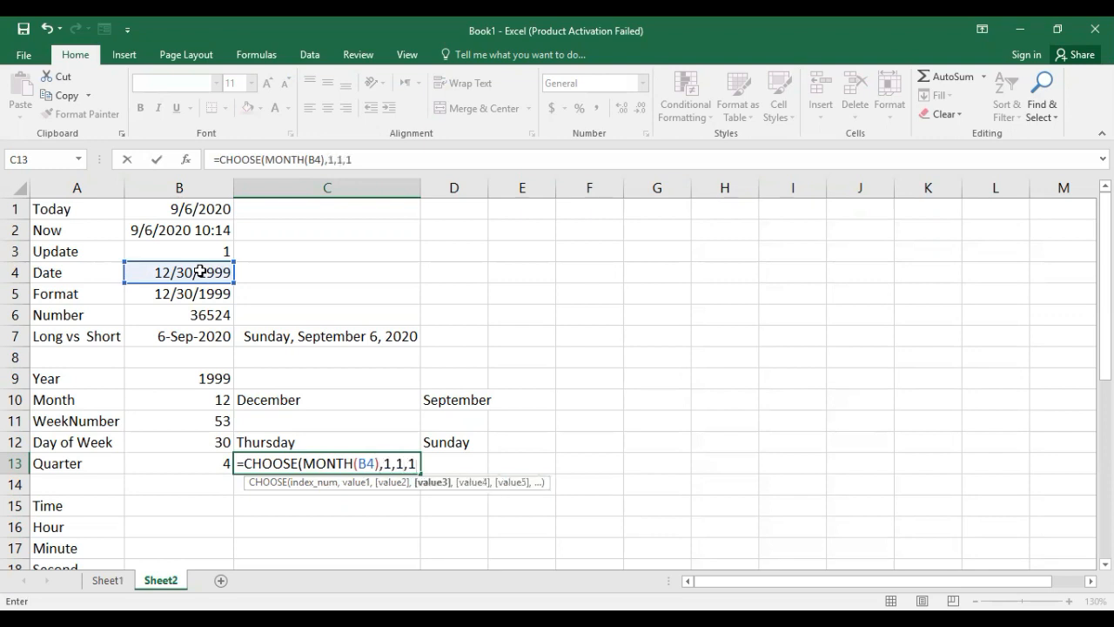
type(",2,3")
key("BackSpace")
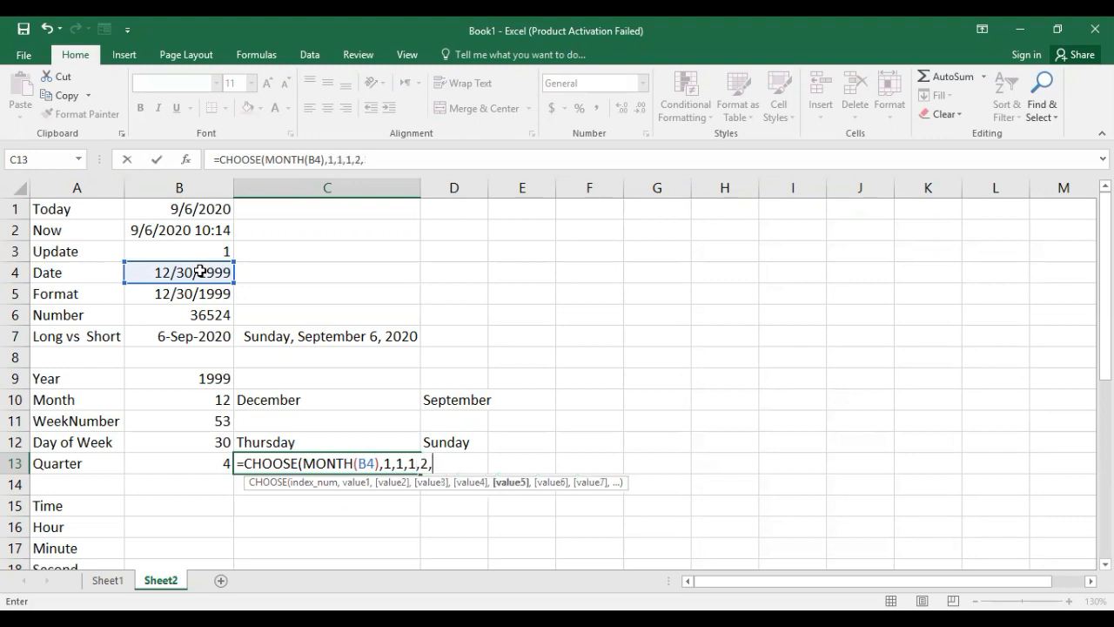
type("2,2")
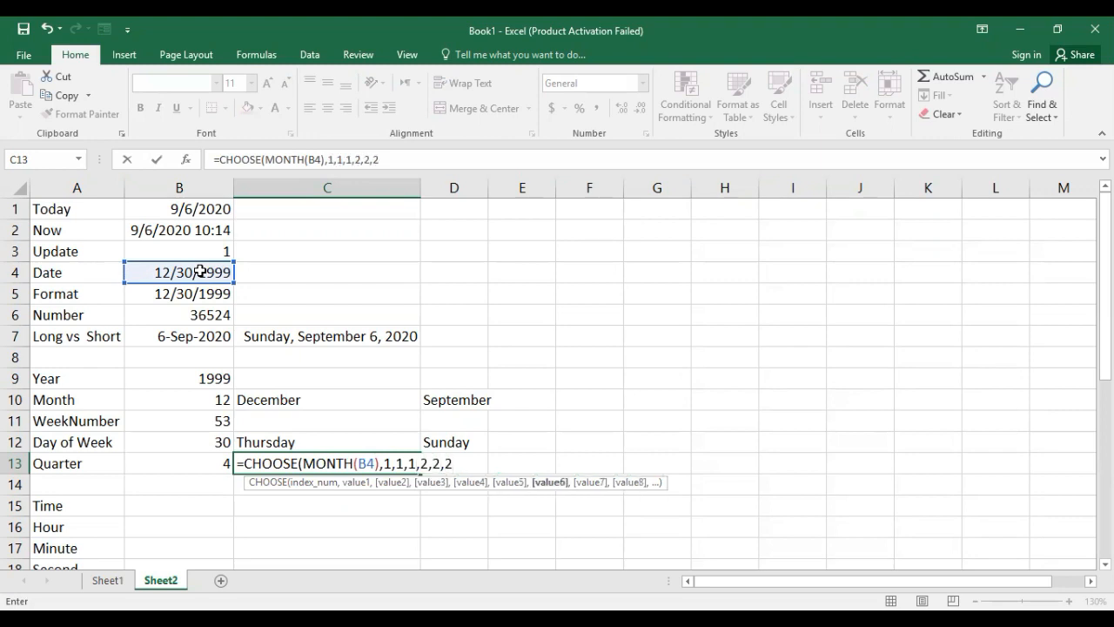
type(",3,3,3")
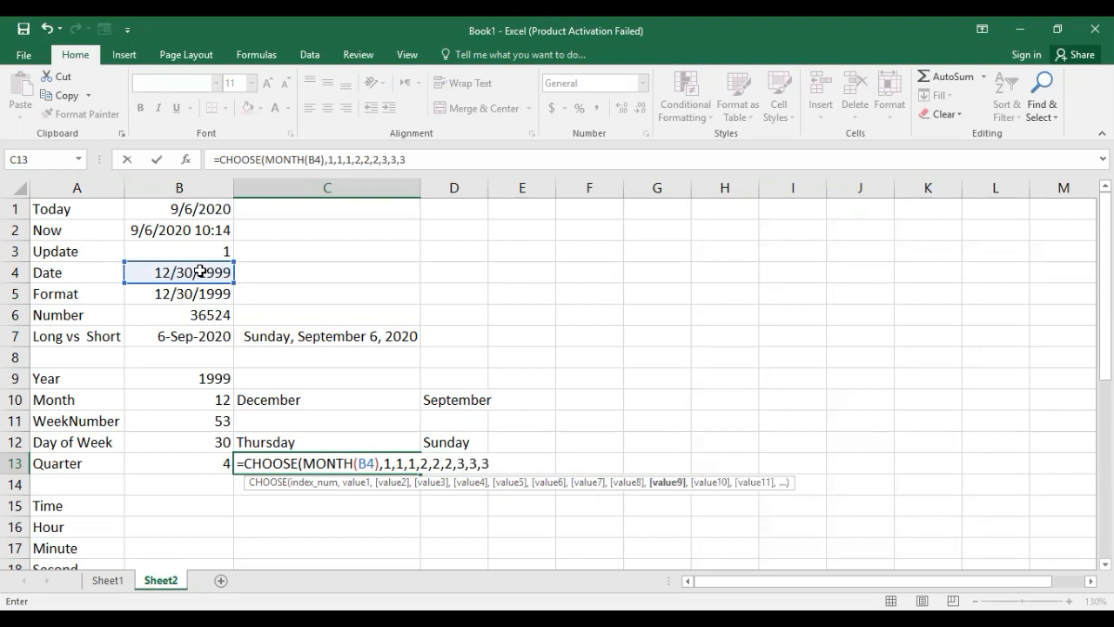
type(",4")
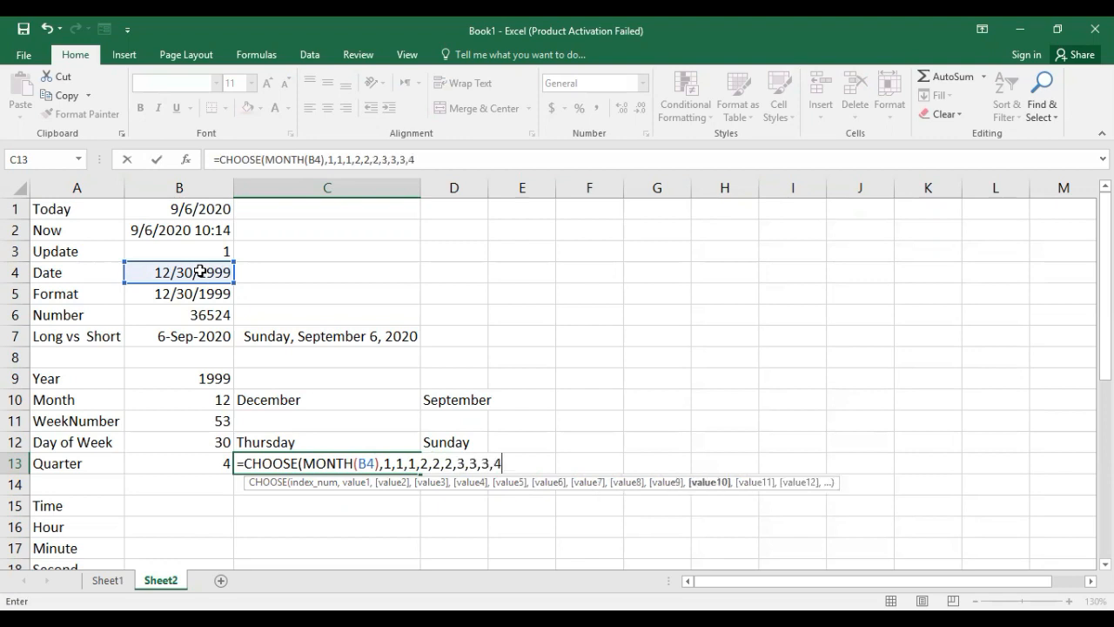
type(",4,4)")
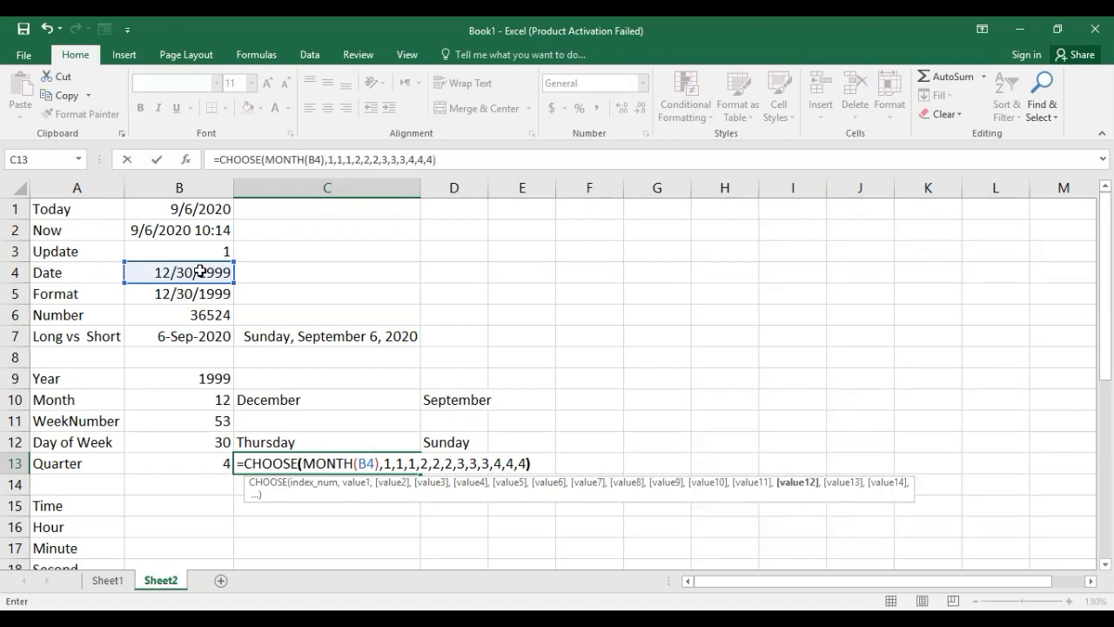
key("ctrl+Return")
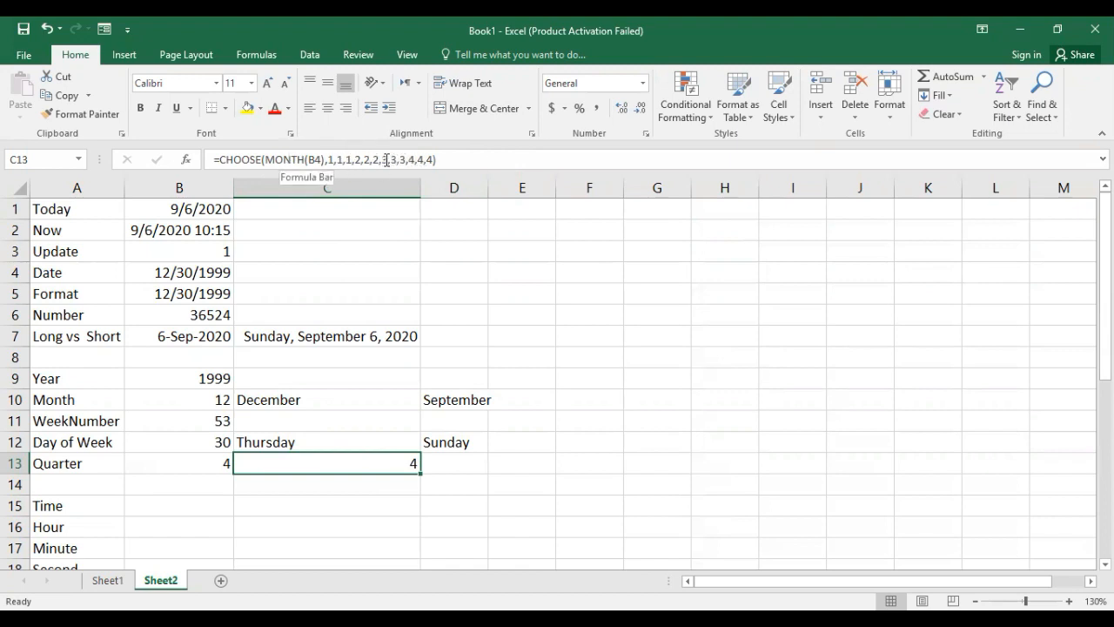
Compare the quarter formulas in B13 and C13, and enter =CEILING(MONTH(B4),3)/3 in D13.
left_click(217, 459)
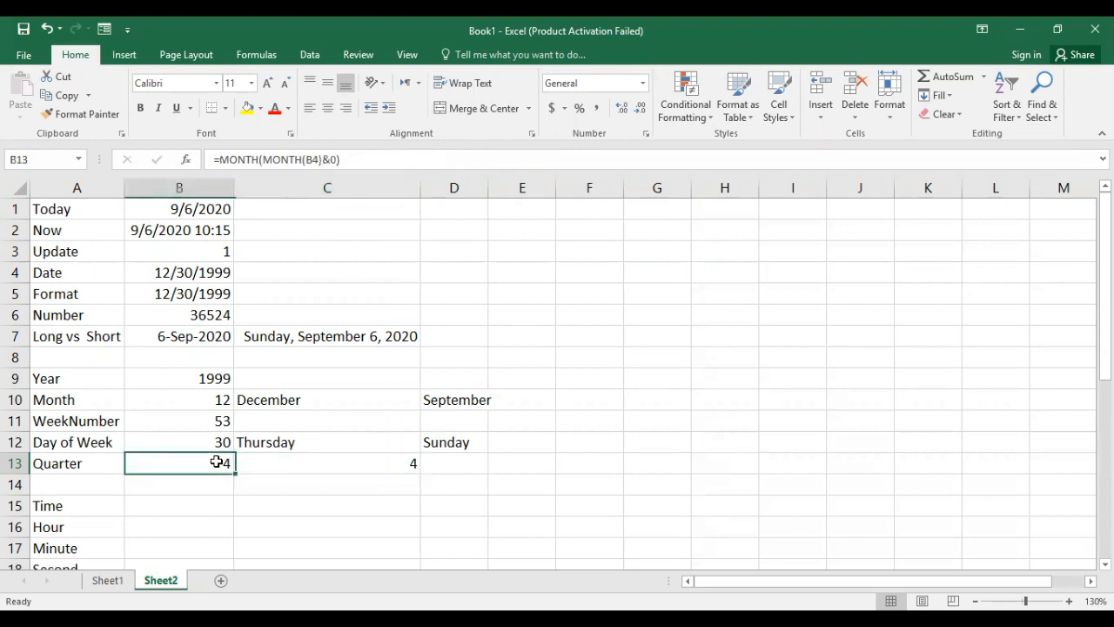
left_click(284, 463)
left_click(441, 465)
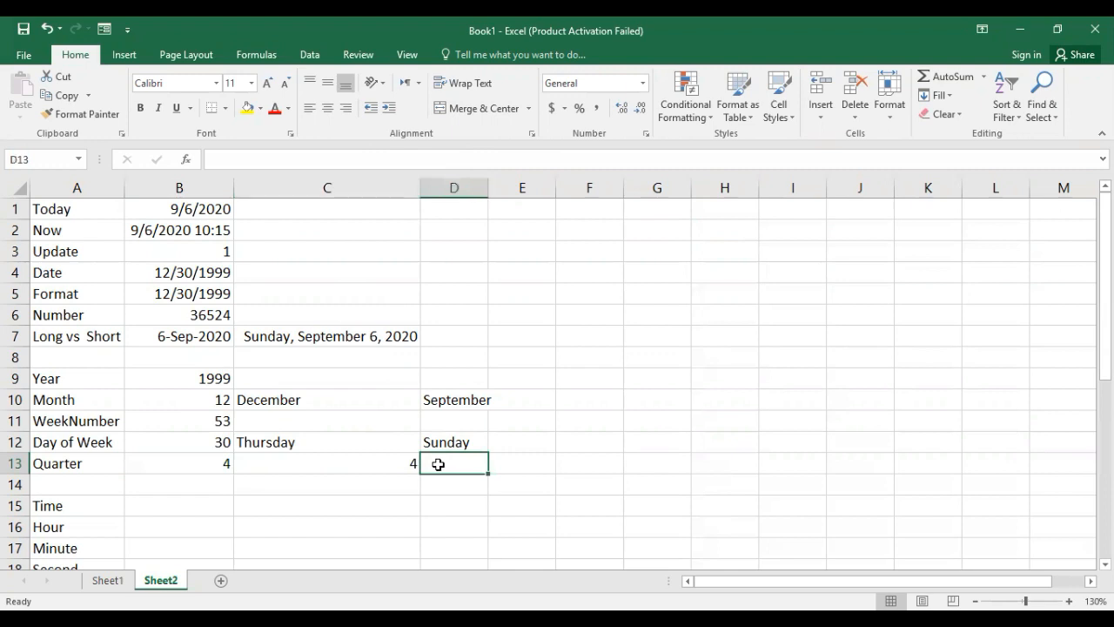
type("=ceilin")
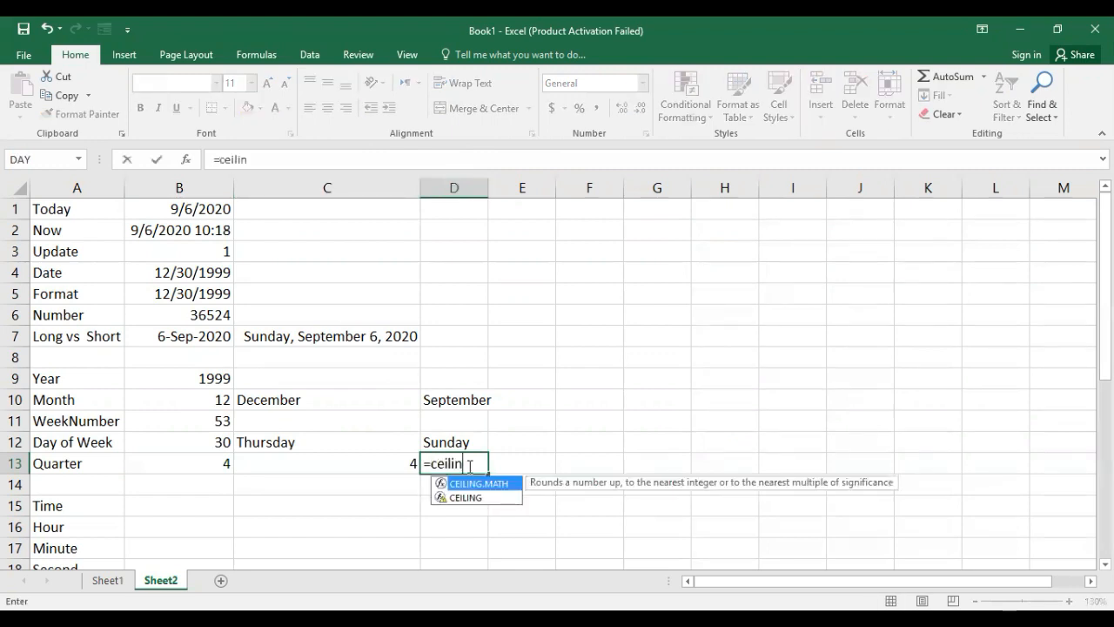
left_click(487, 499)
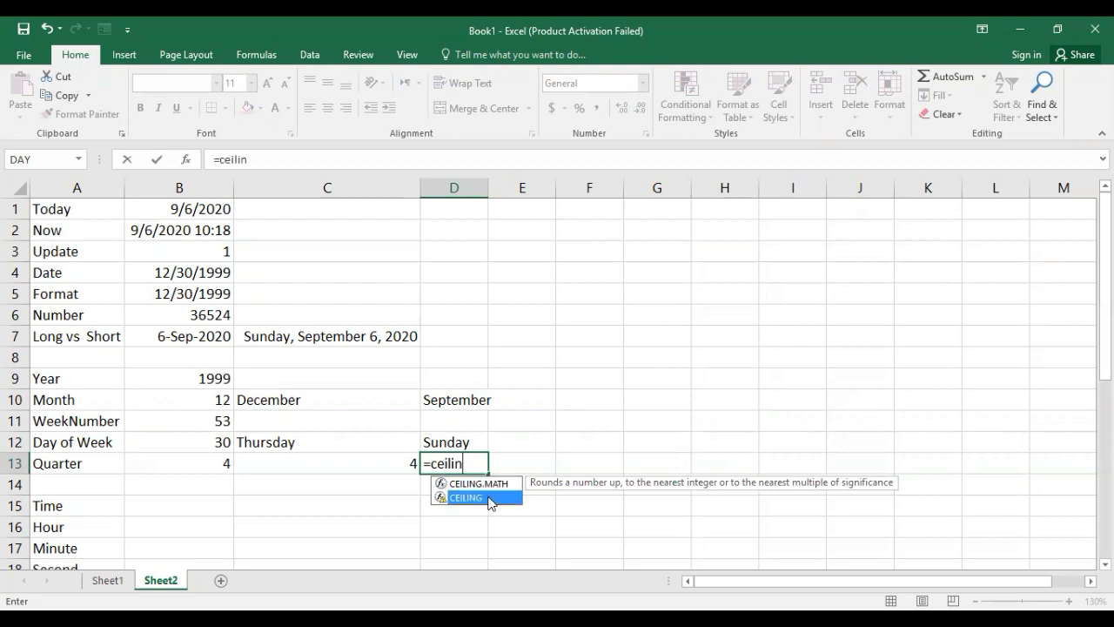
double_click(489, 499)
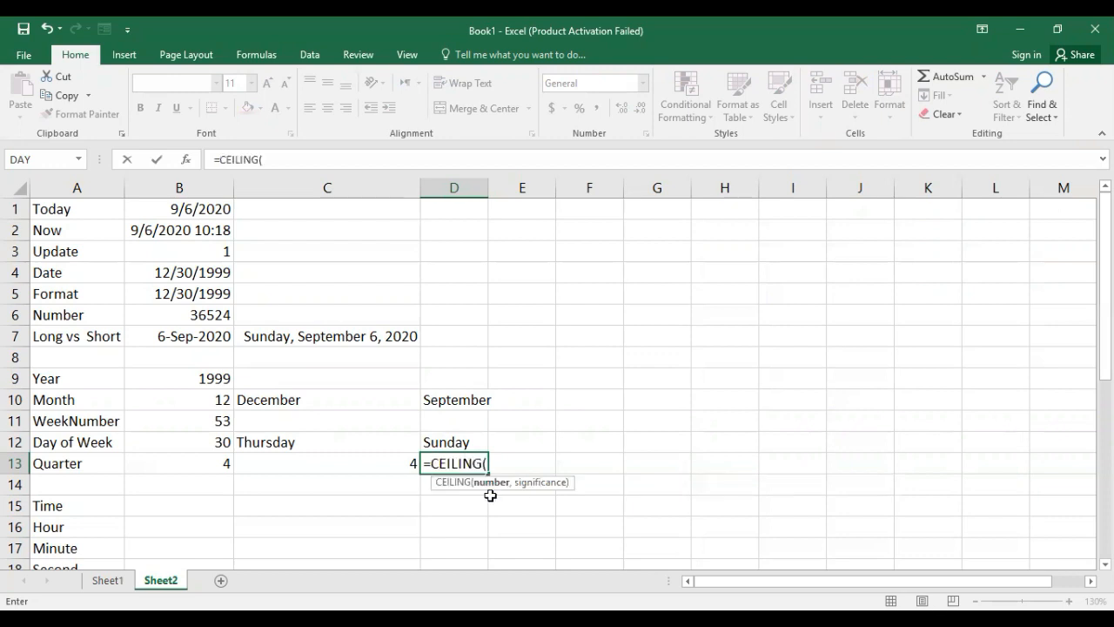
type("month")
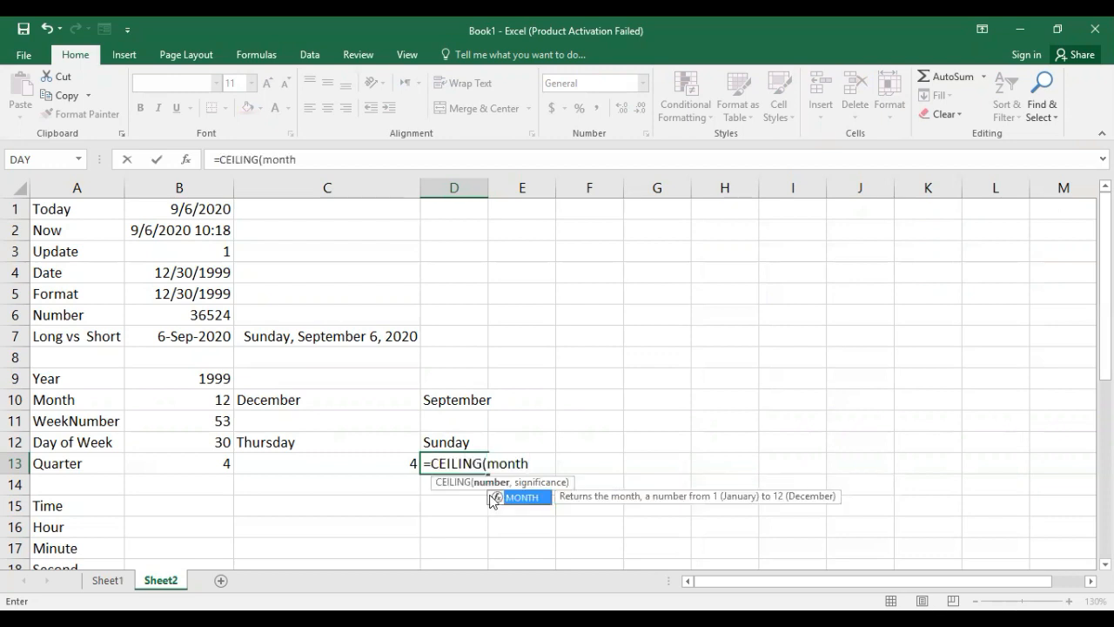
double_click(490, 498)
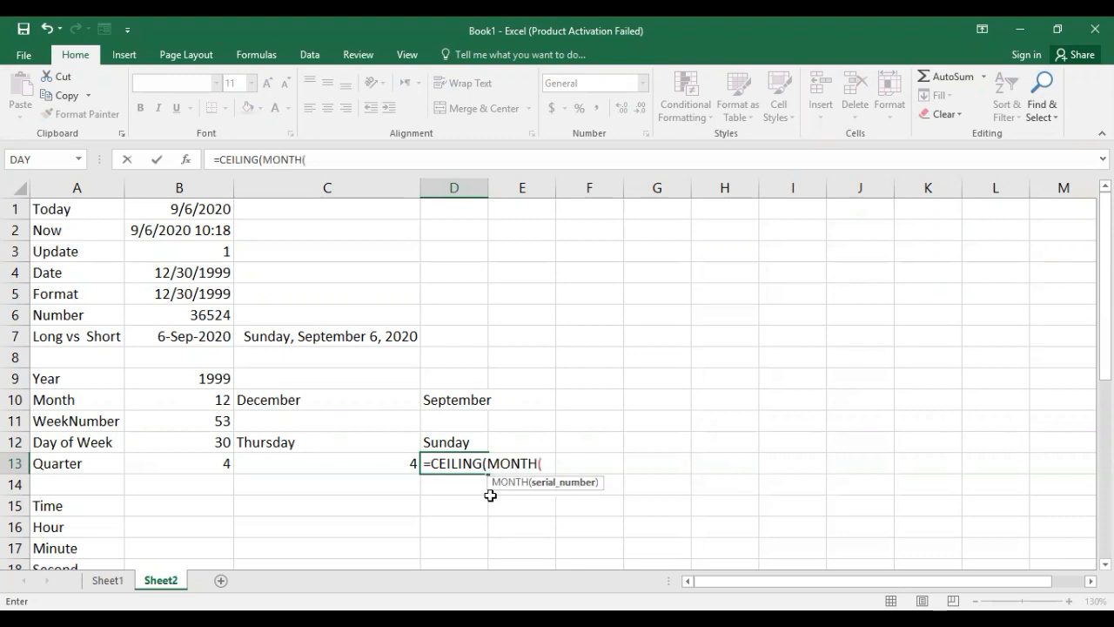
left_click(175, 269)
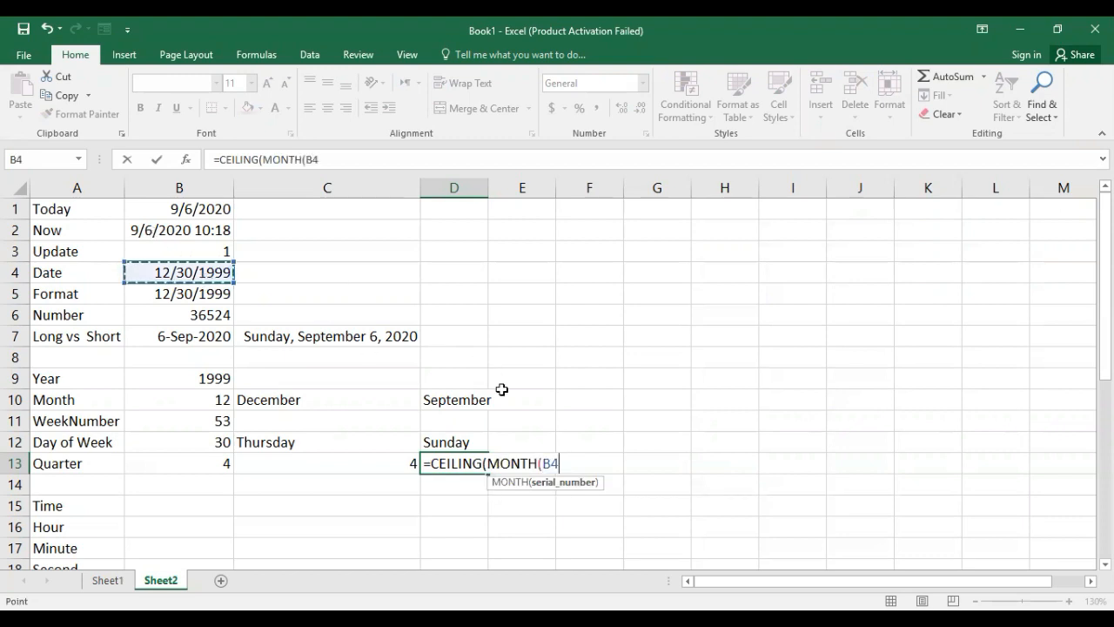
type("),3")
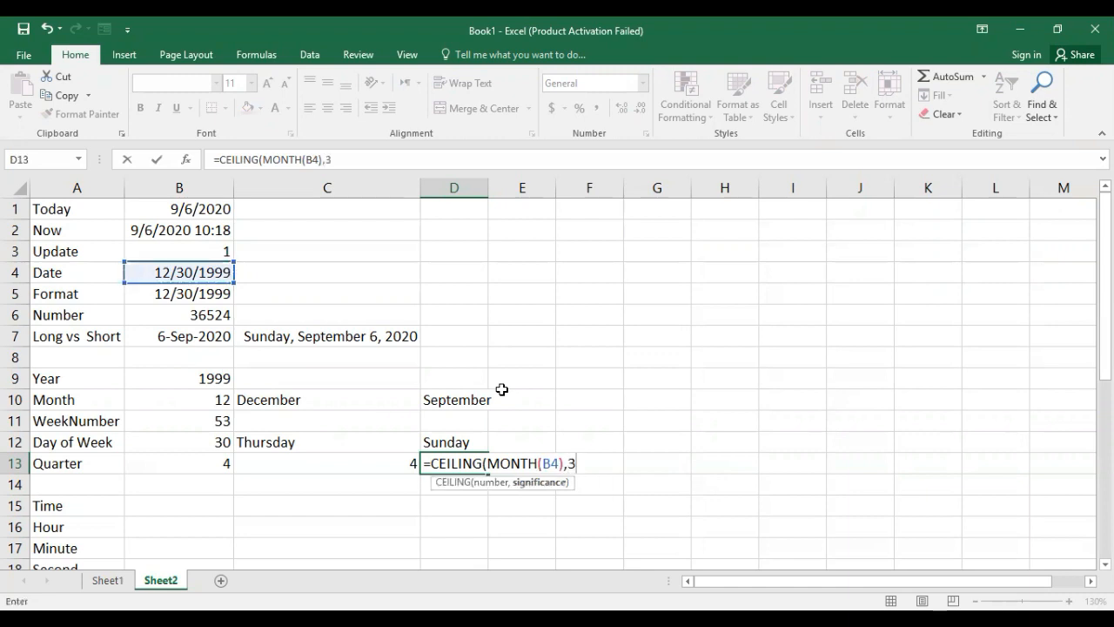
type(")/3")
key("Return")
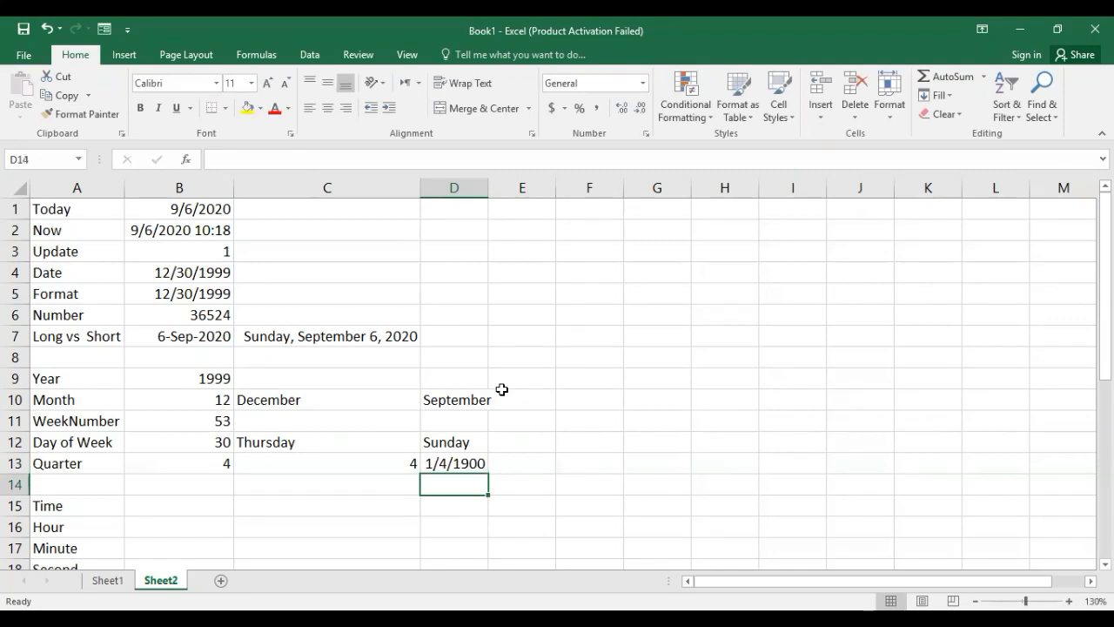
Set the number format of D13 to General and compare its quarter formula with the one in C13.
left_click(477, 463)
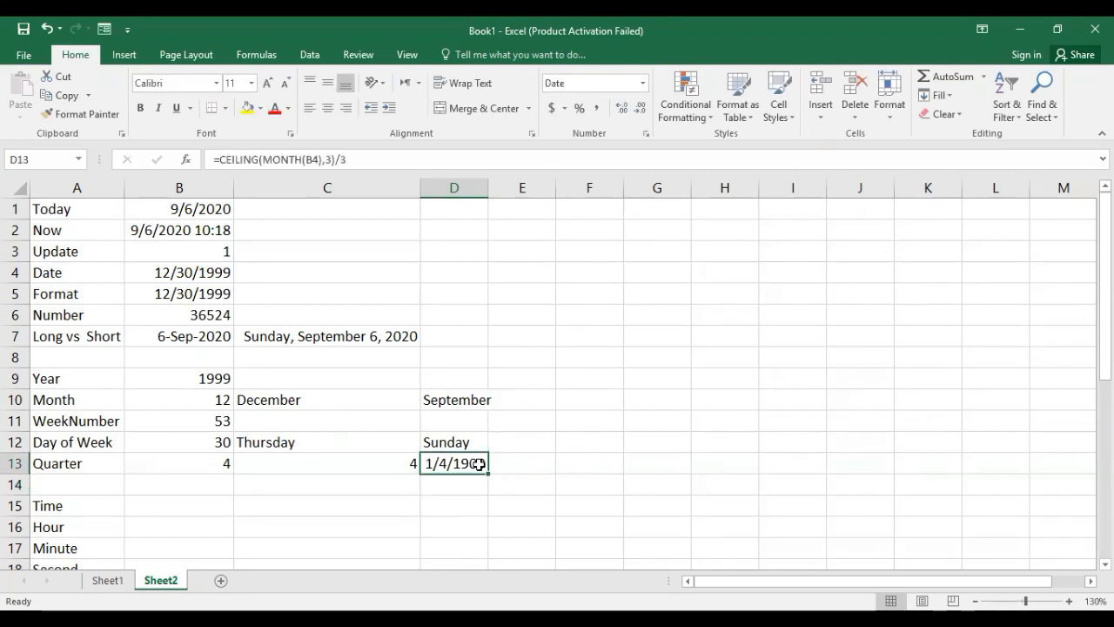
left_click(642, 83)
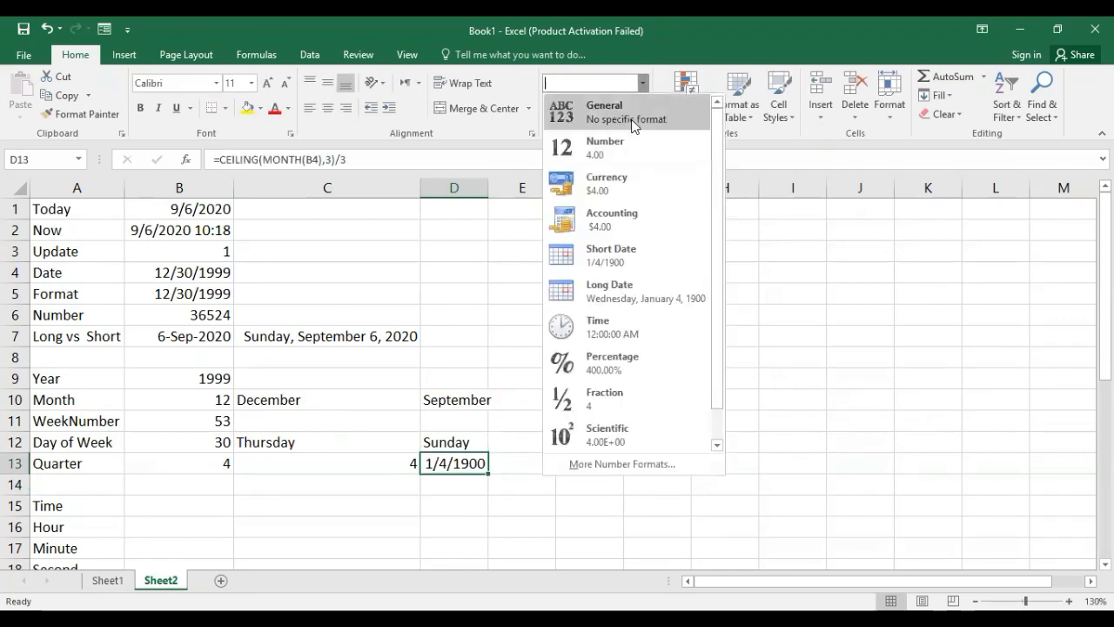
left_click(633, 122)
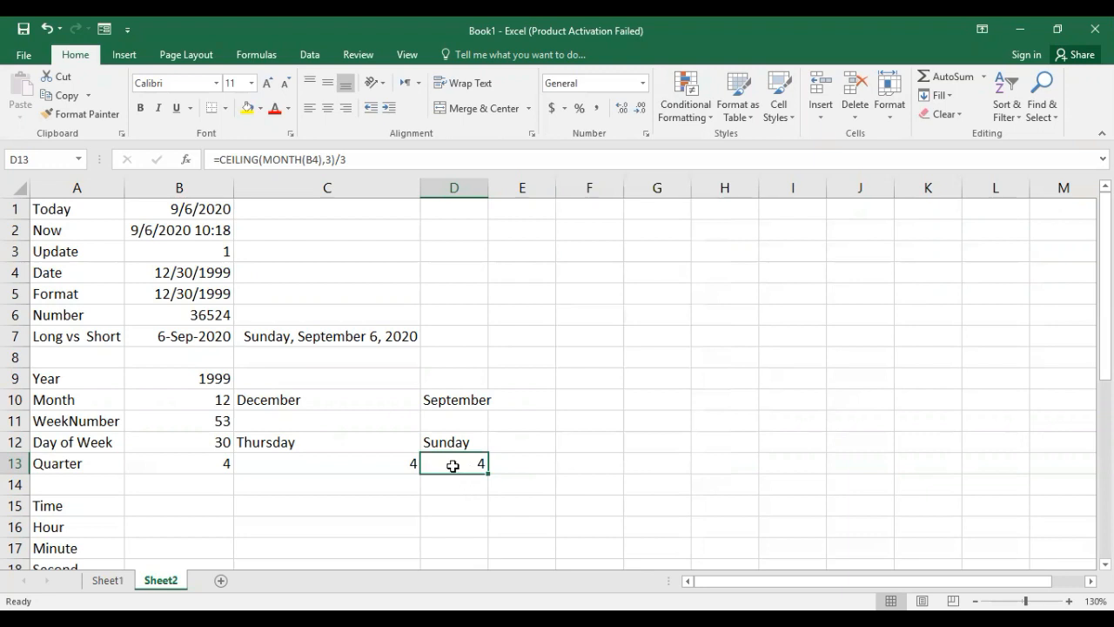
left_click(385, 469)
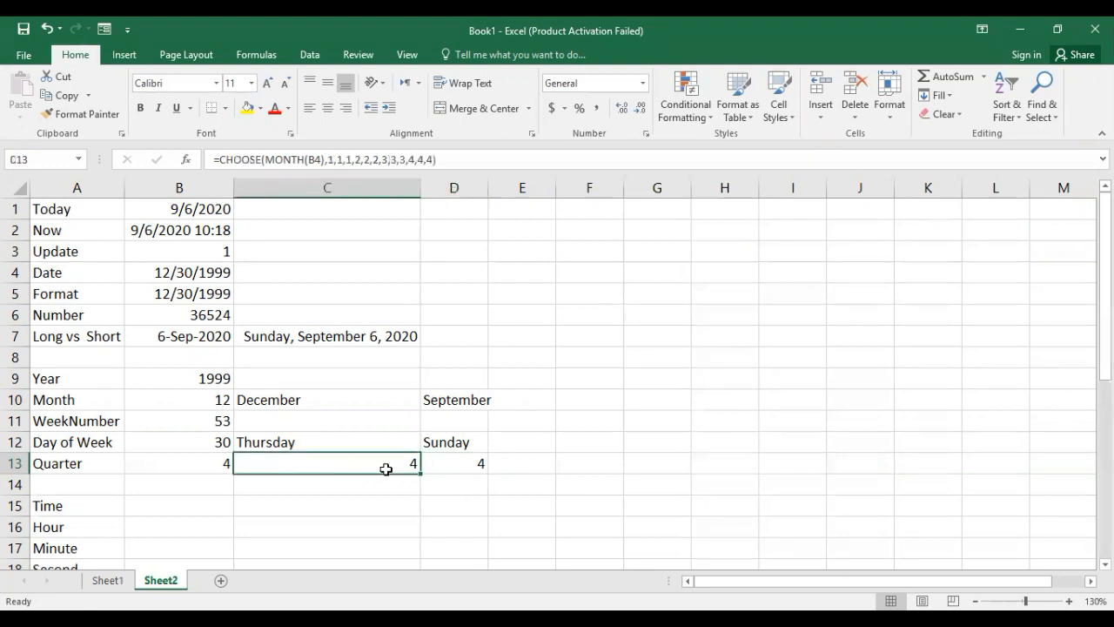
left_click(447, 462)
Start a ROUNDUP formula in E13, beside the other quarter results, with MONTH(B4) as the number to round.
left_click(509, 461)
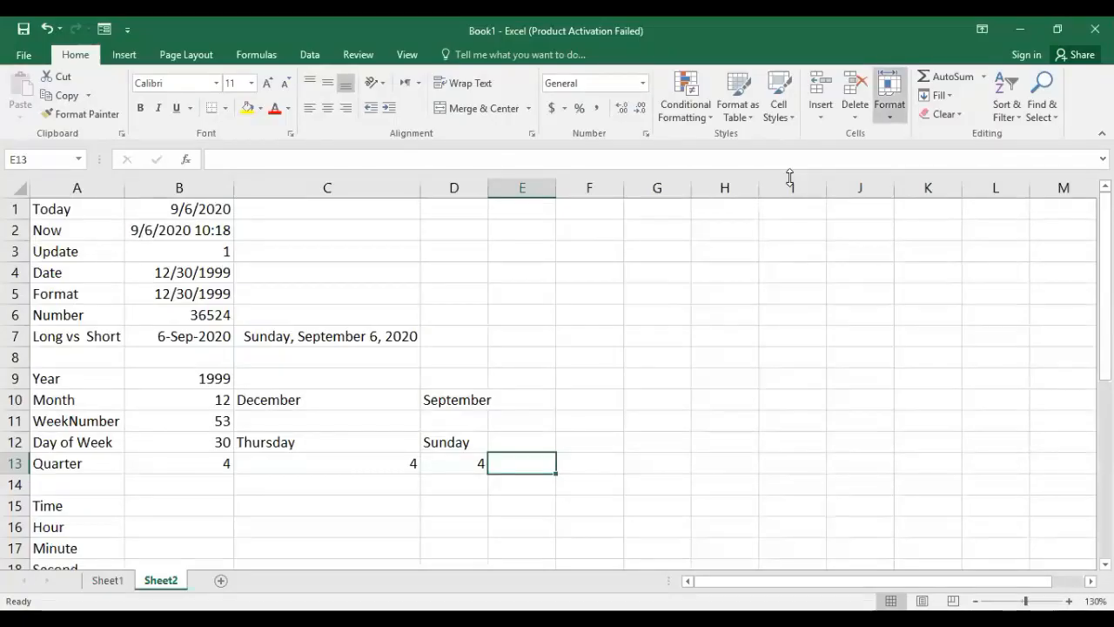
type("=")
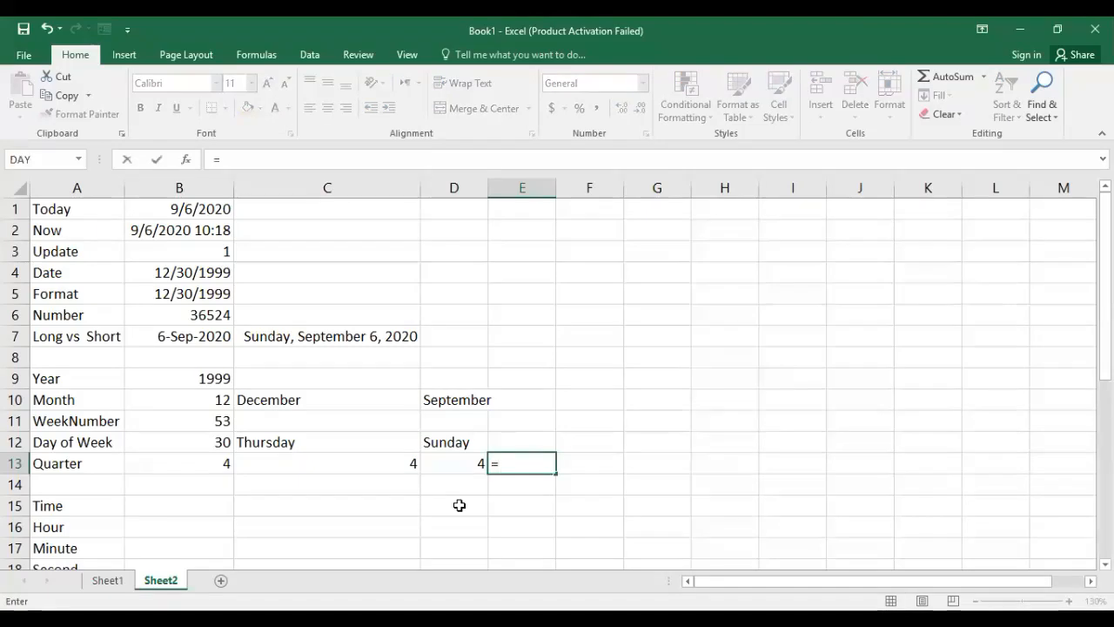
type("r")
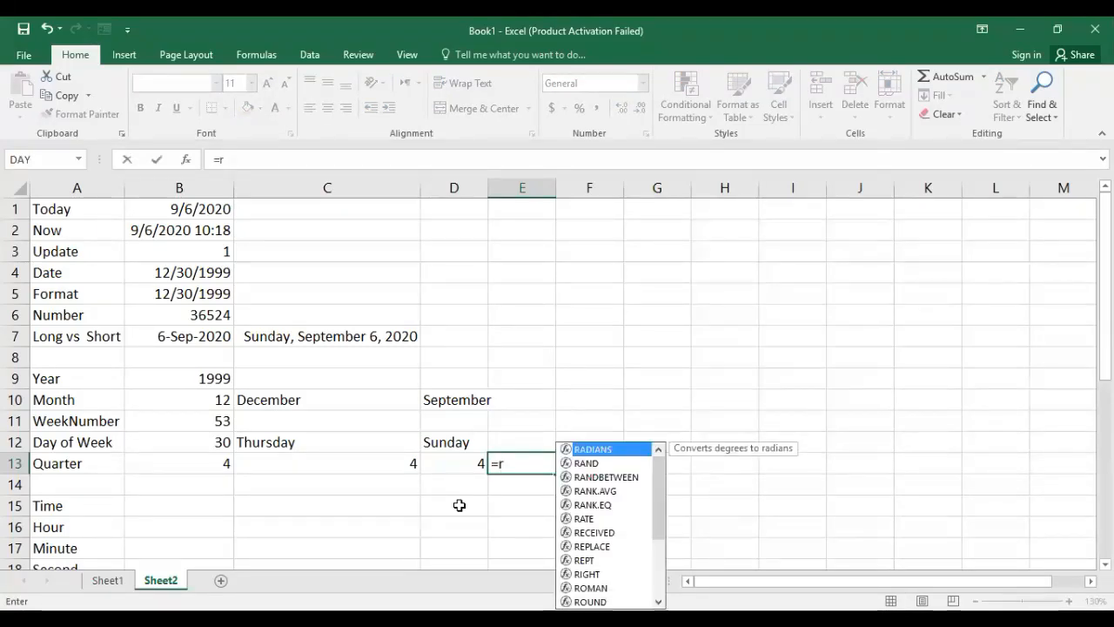
type("ound")
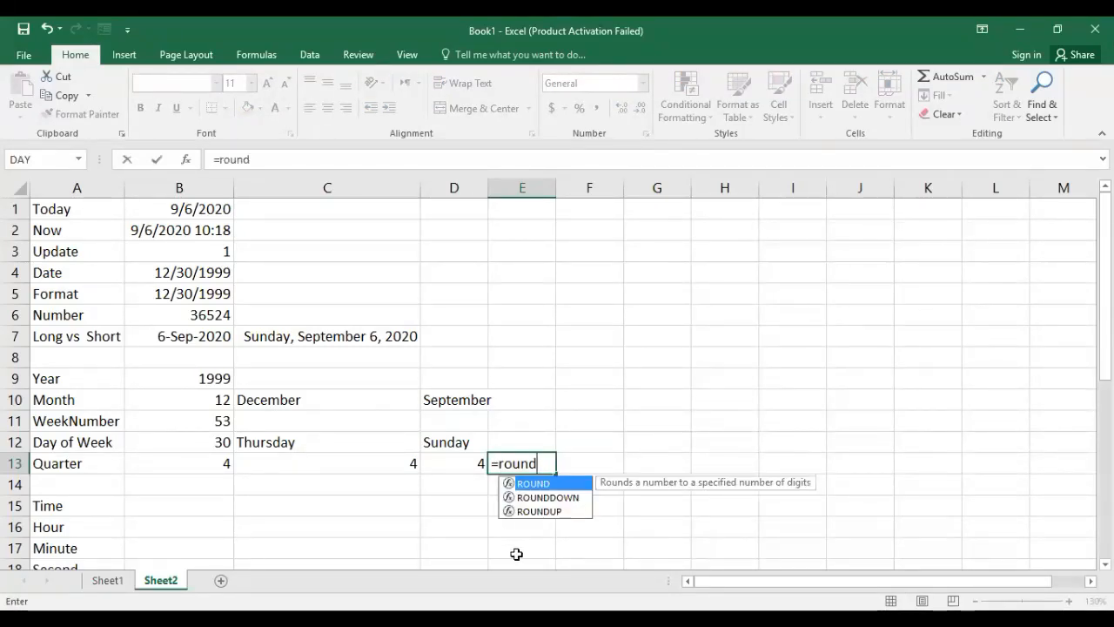
left_click(534, 512)
double_click(532, 512)
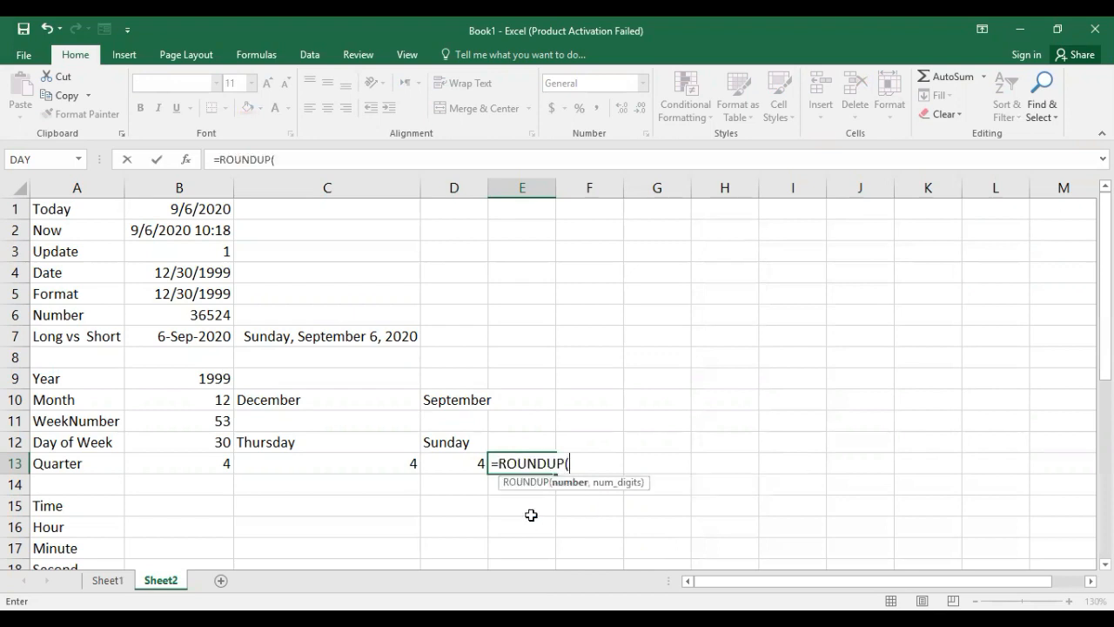
type("month")
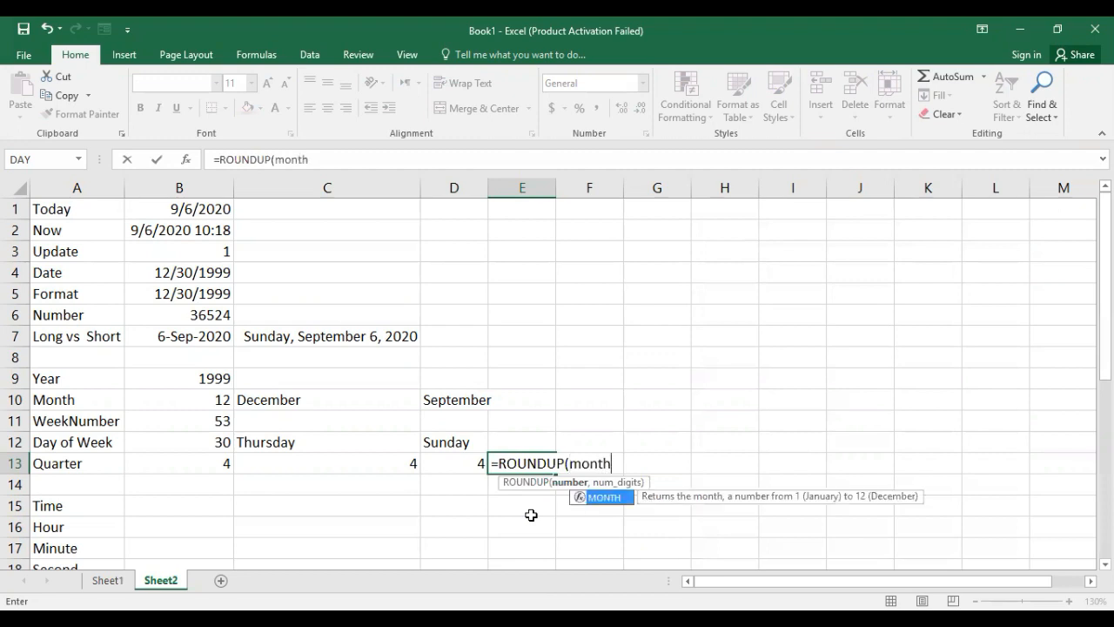
key("Tab")
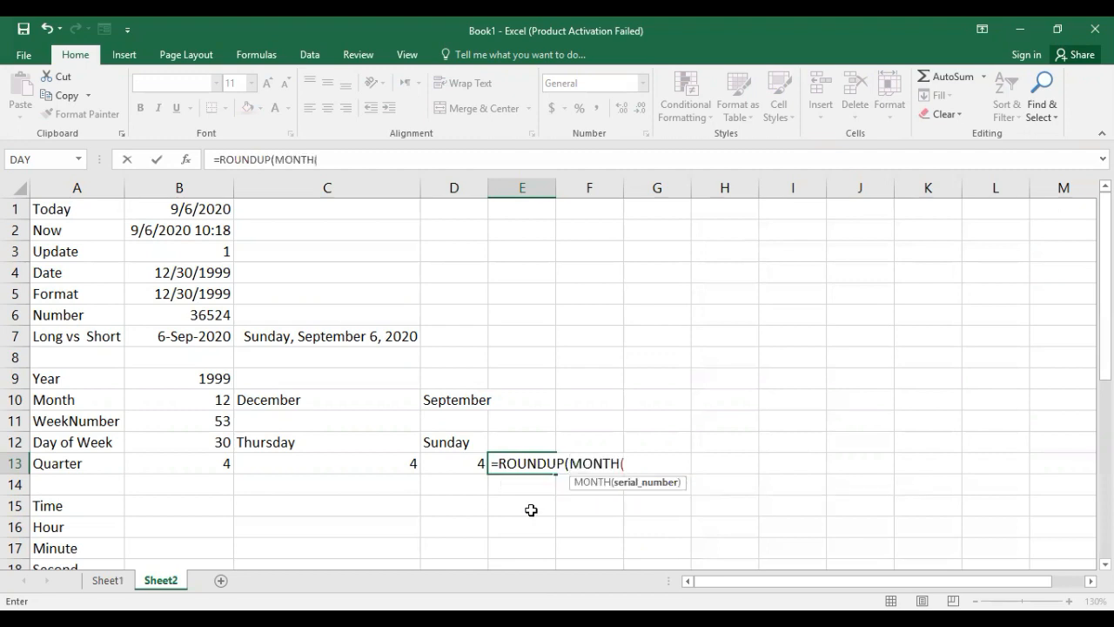
left_click(209, 275)
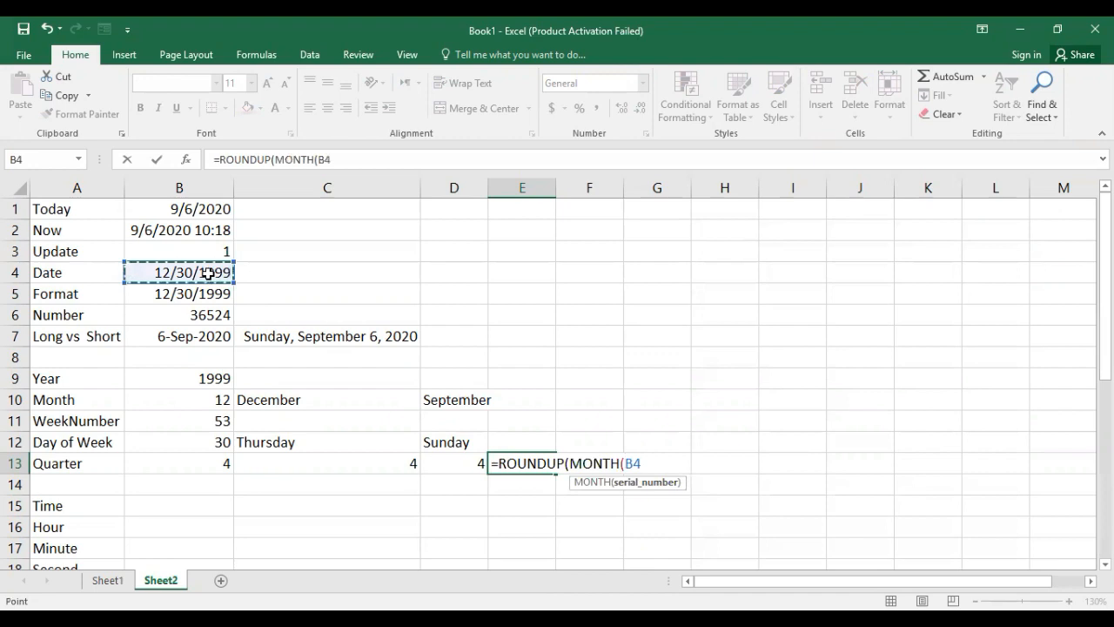
type("),")
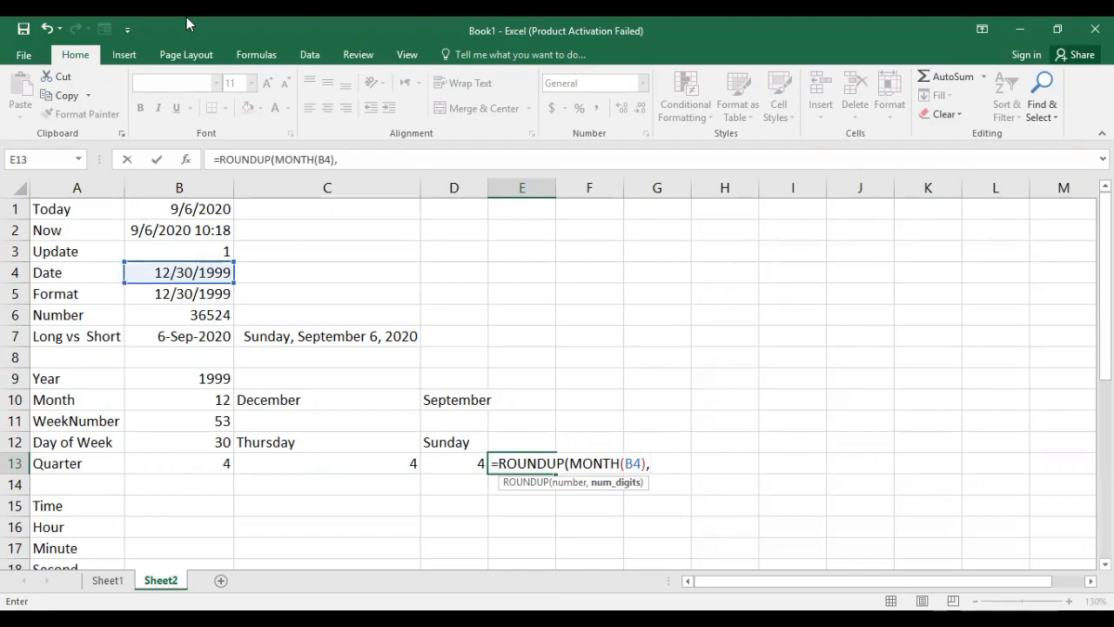
Complete the E13 formula as =ROUNDUP(MONTH(B4)/3,0), dividing the month by 3 and rounding up to 0 digits.
key("BackSpace")
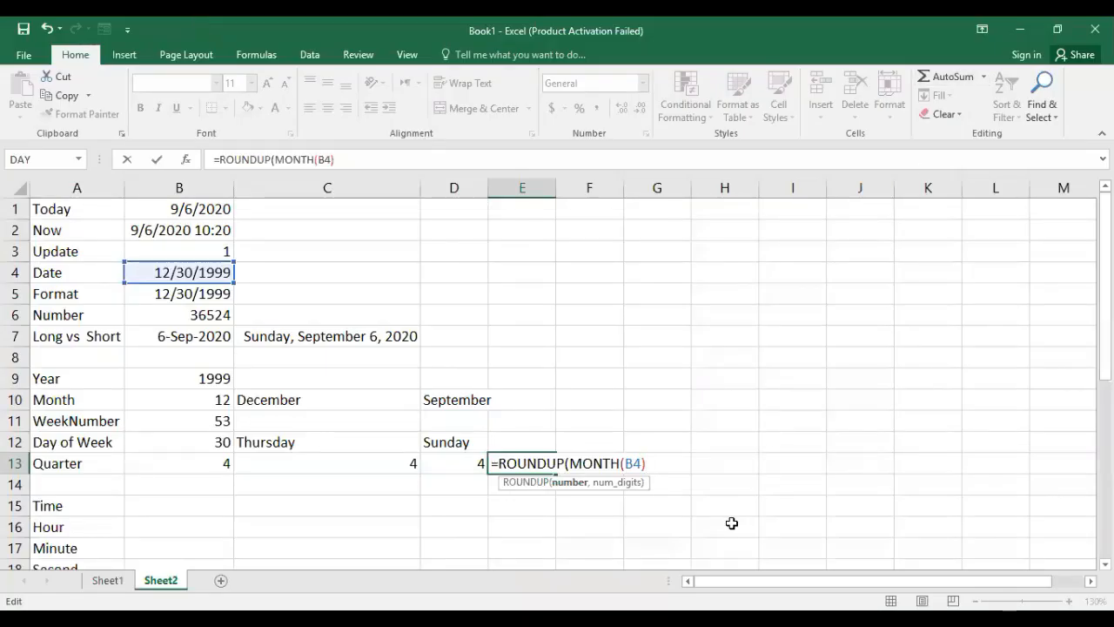
type("/3")
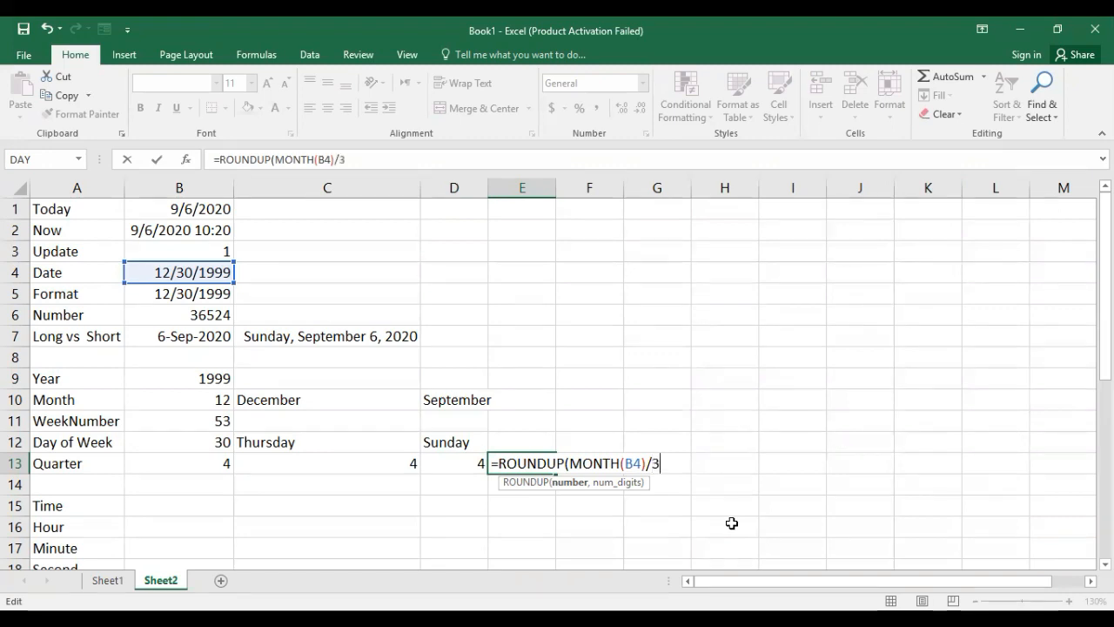
type(",0)")
key("Return")
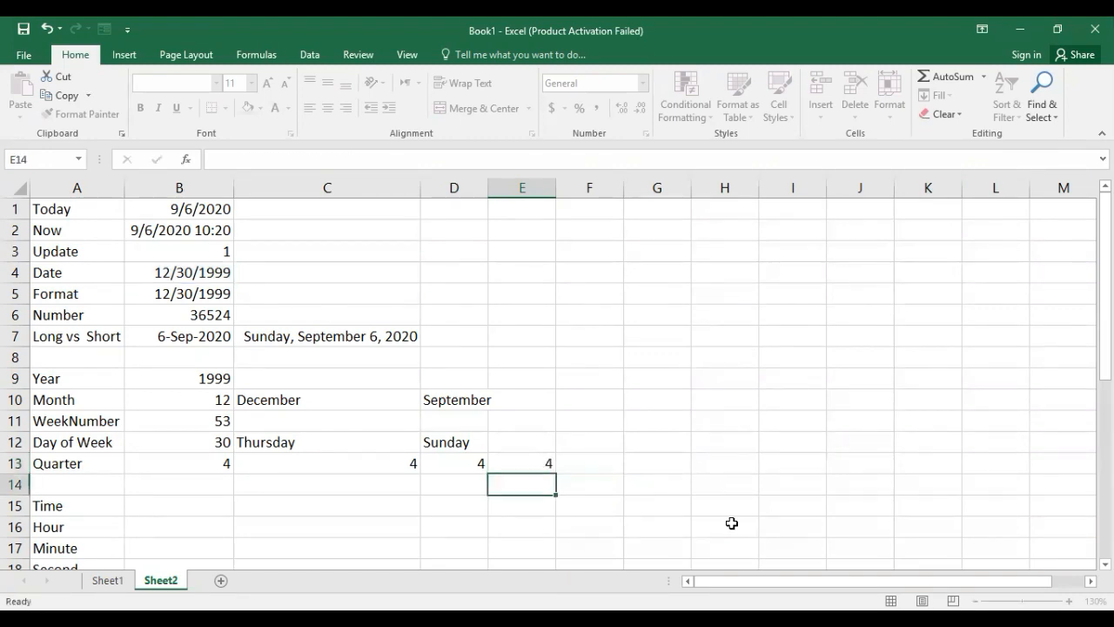
Review and compare the four alternative quarter formulas in cells B13 through E13.
left_click(531, 458)
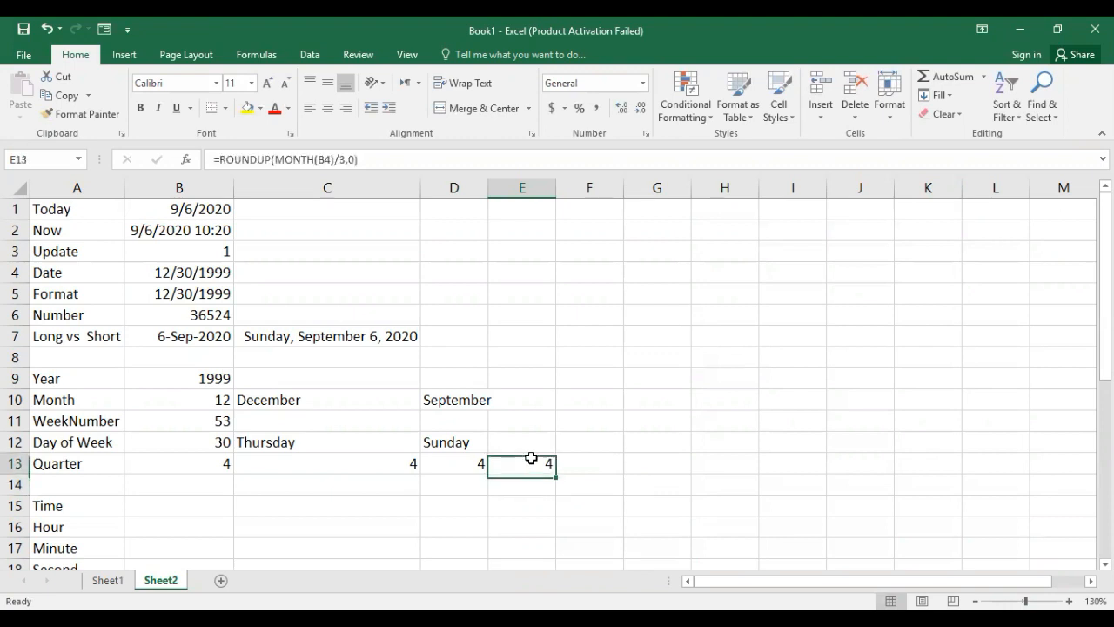
left_click(146, 462)
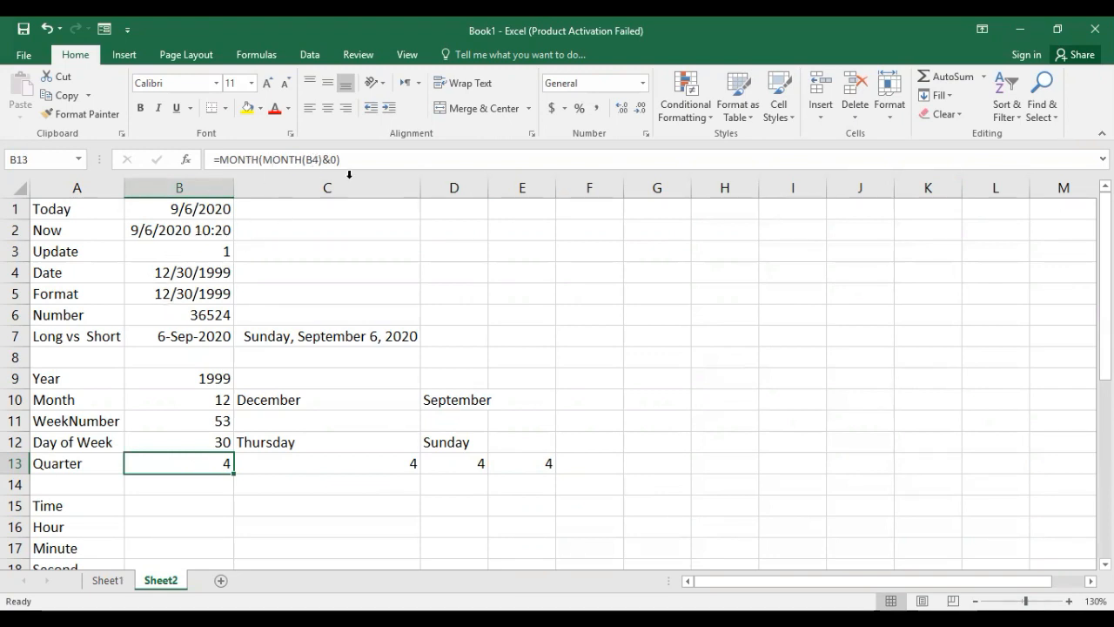
left_click(300, 459)
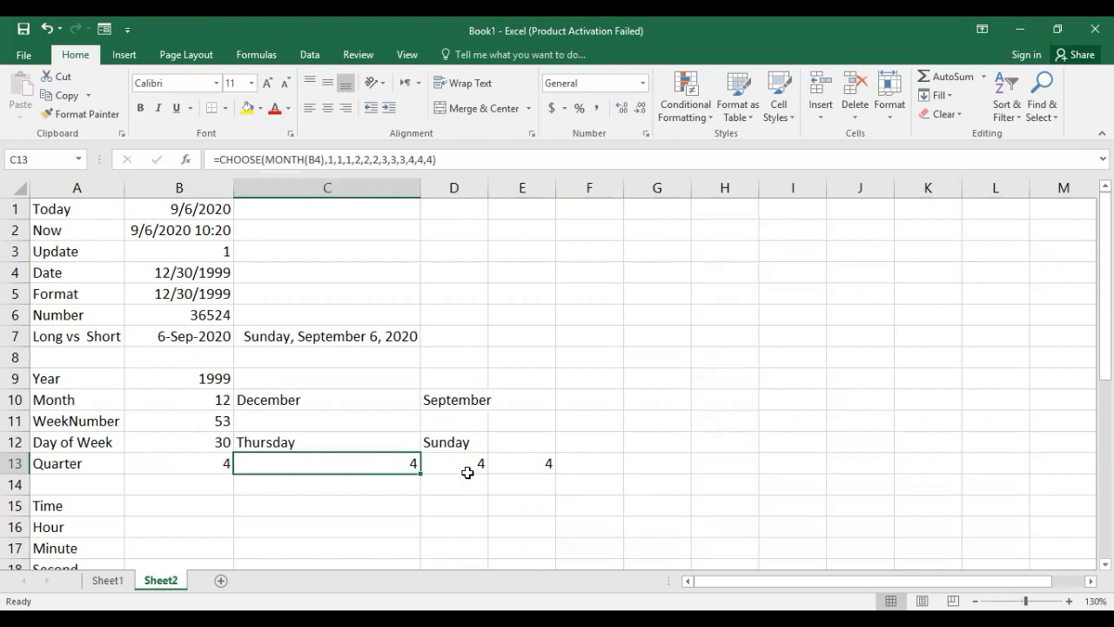
left_click(467, 468)
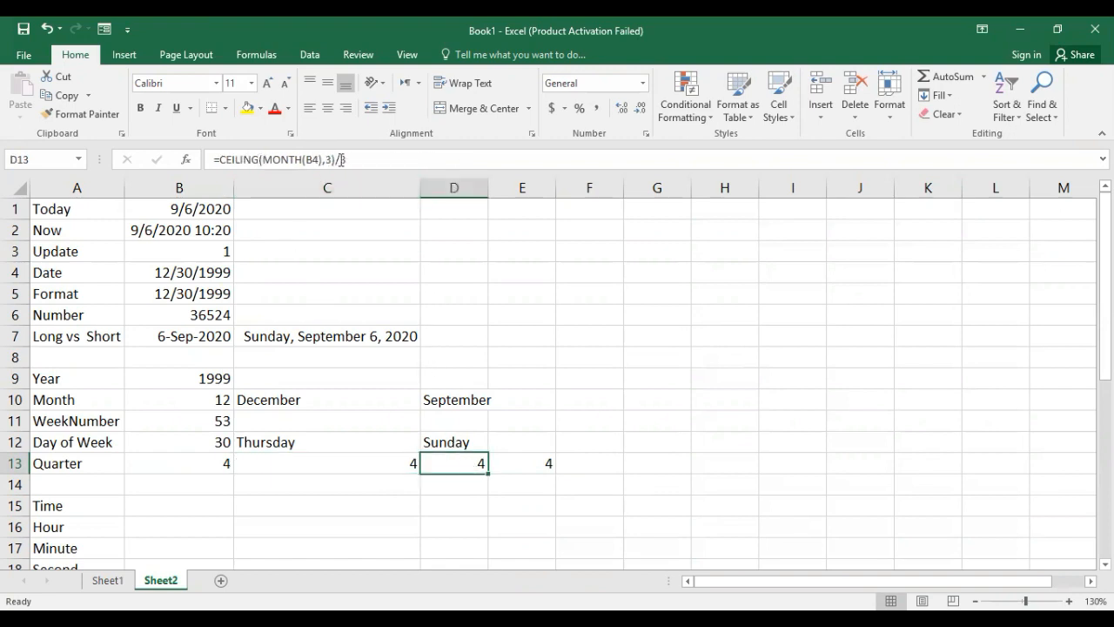
left_click(529, 466)
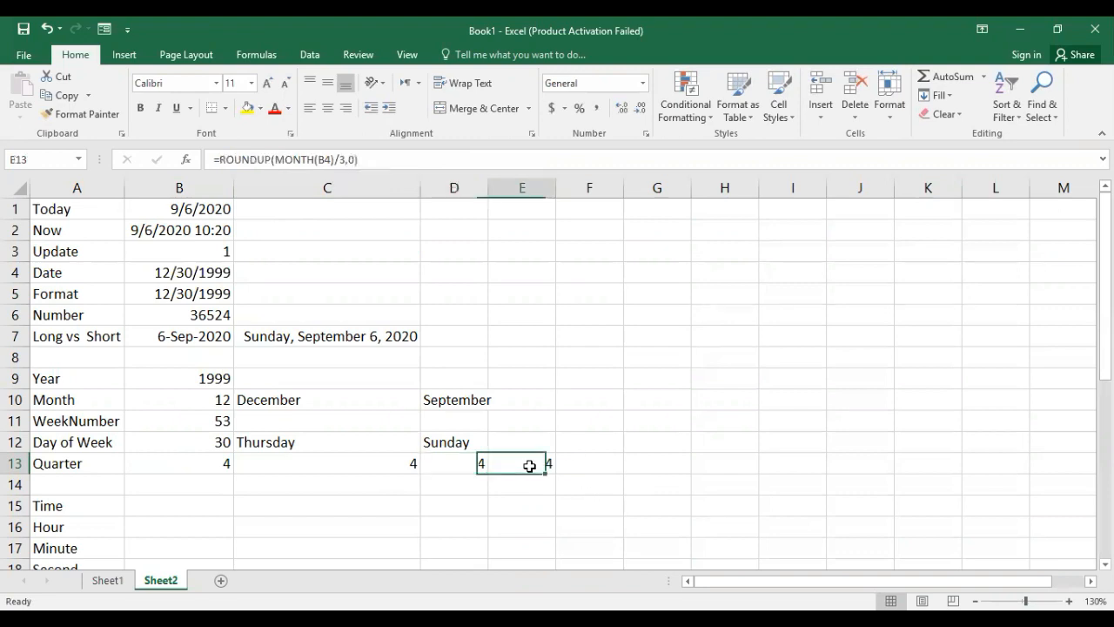